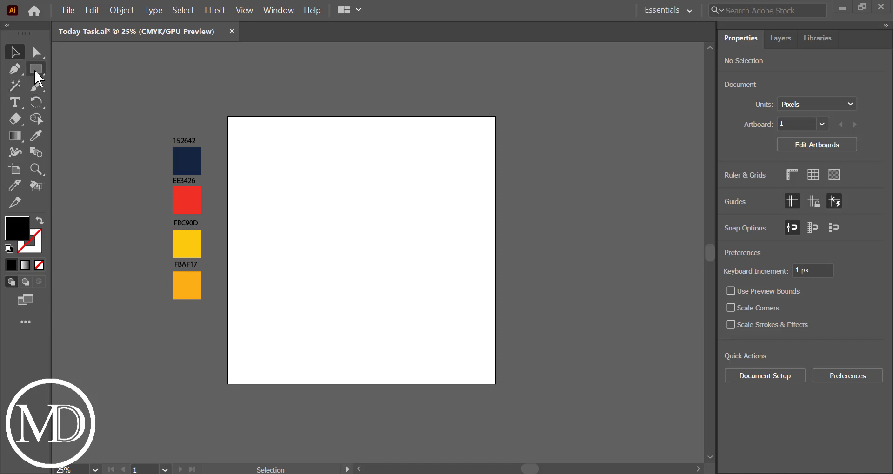
Draw a 1050 × 1050 px rectangle covering the whole artboard
click(36, 69)
mouse_move(228, 117)
mouse_down()
mouse_move(492, 371)
mouse_move(495, 384)
mouse_up()
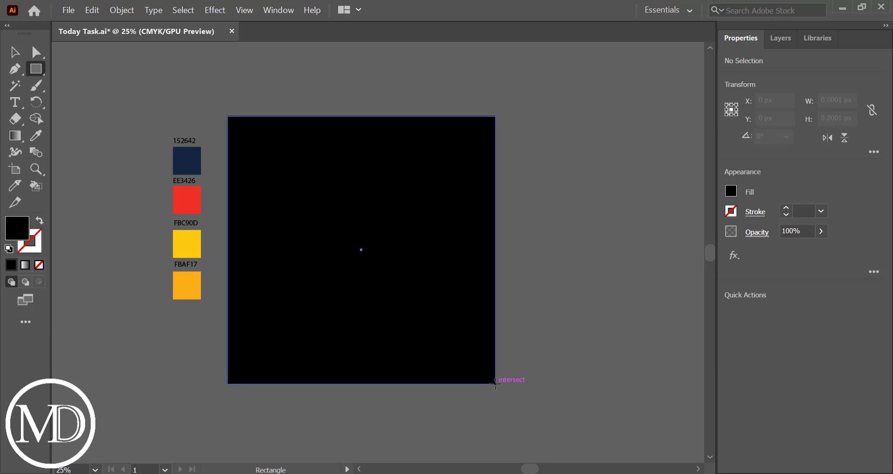
click(15, 52)
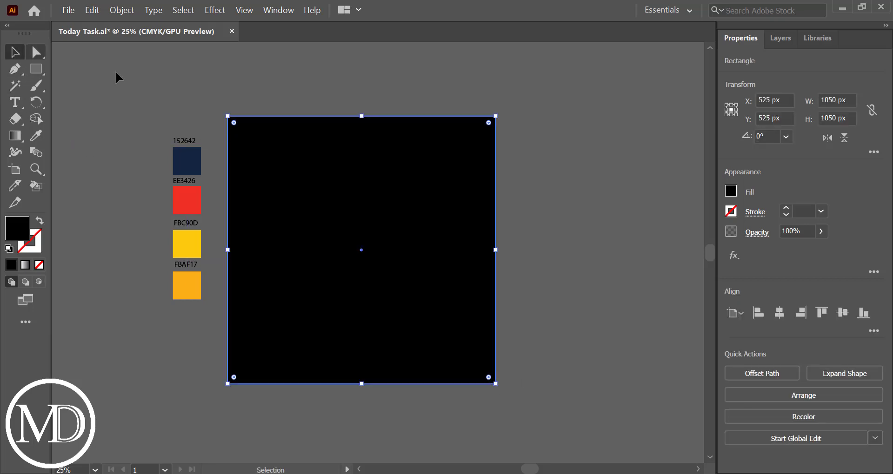
click(180, 81)
Fill the background rectangle with the navy 152642 swatch colour using the Eyedropper
click(302, 189)
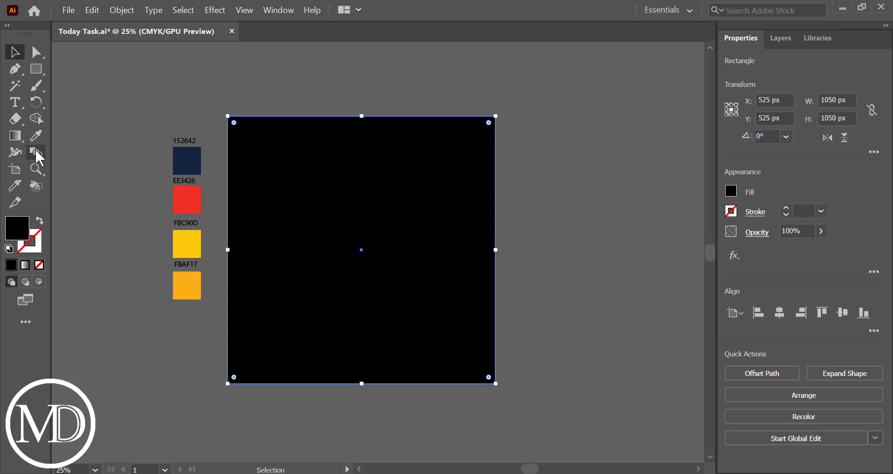
click(37, 138)
click(189, 162)
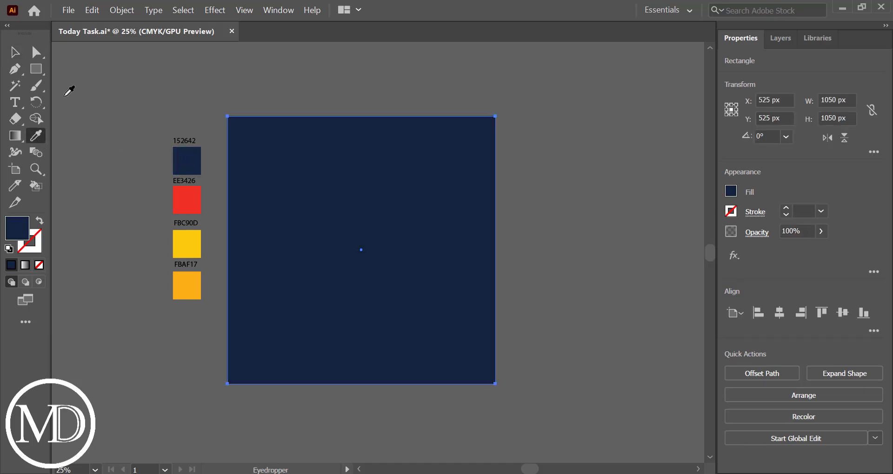
click(19, 57)
click(133, 81)
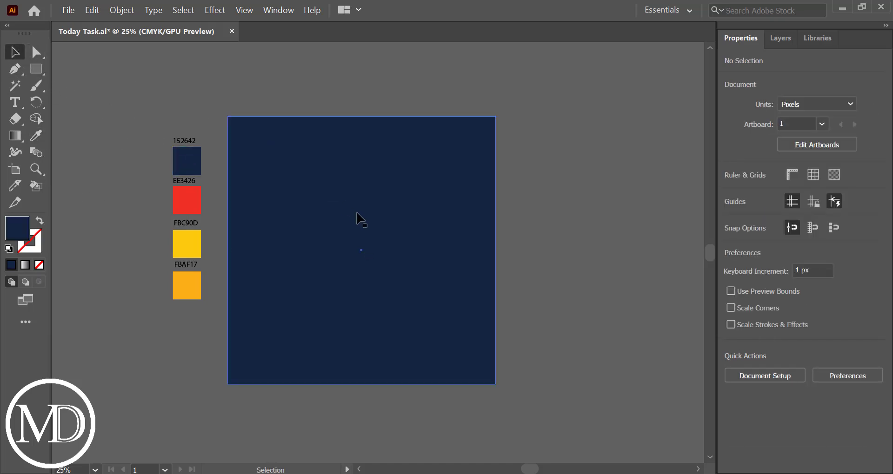
Draw a circle about 485 px wide in the upper right and fill it yellow FBC90D
drag(35, 70, 65, 85)
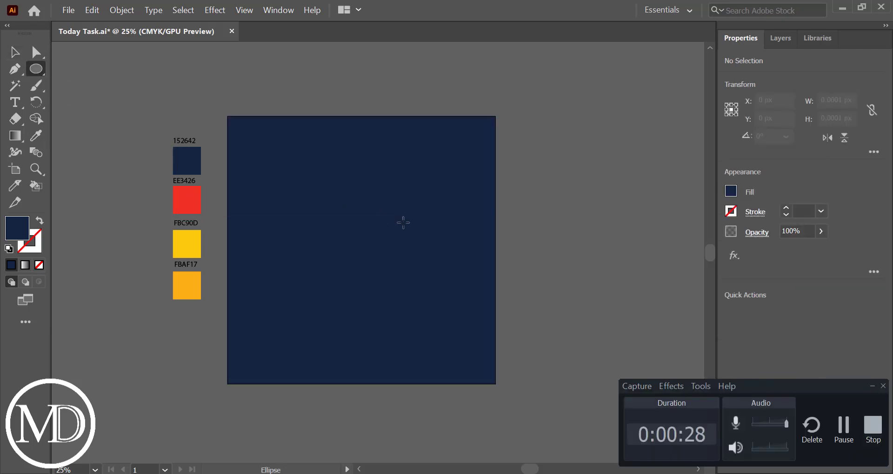
drag(403, 226, 465, 278)
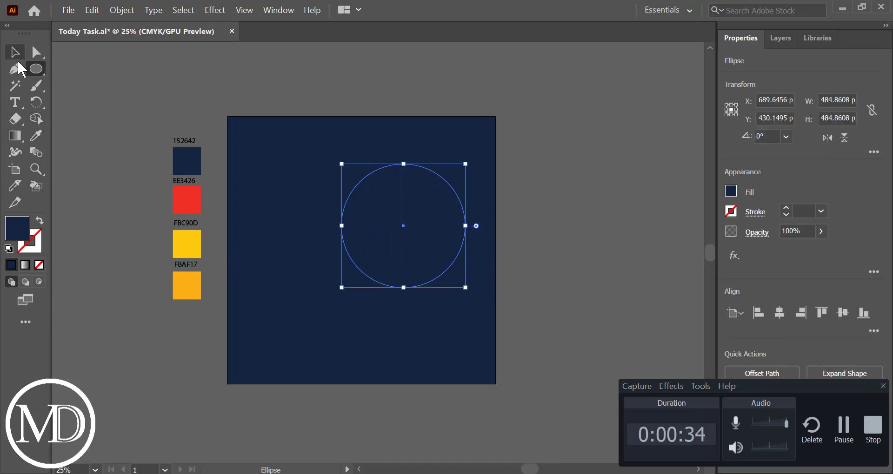
click(38, 136)
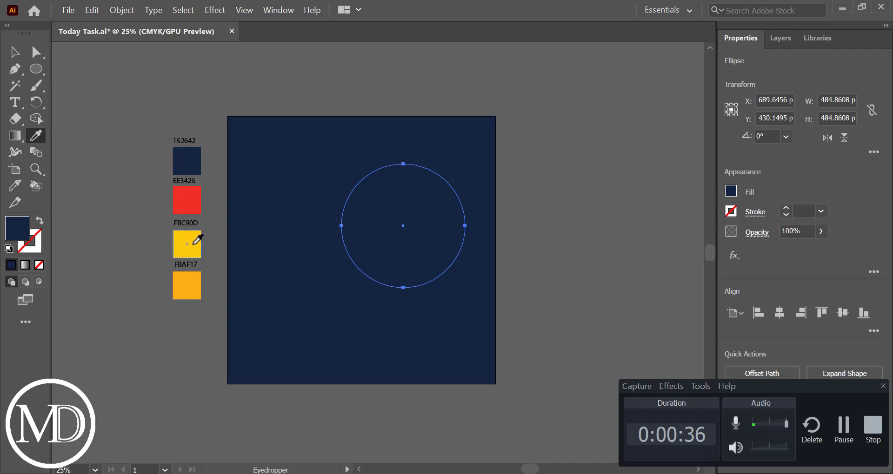
click(195, 244)
Select the yellow circle and nudge it slightly toward the centre
key(v)
click(484, 303)
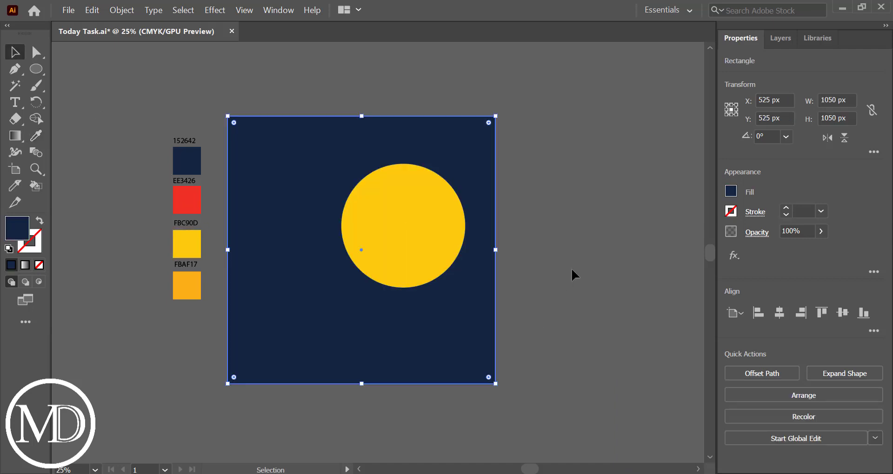
click(572, 270)
click(406, 230)
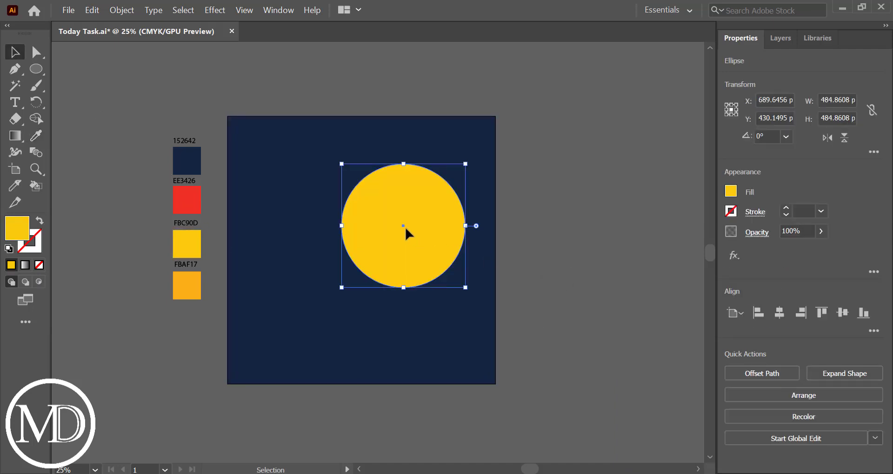
key(a)
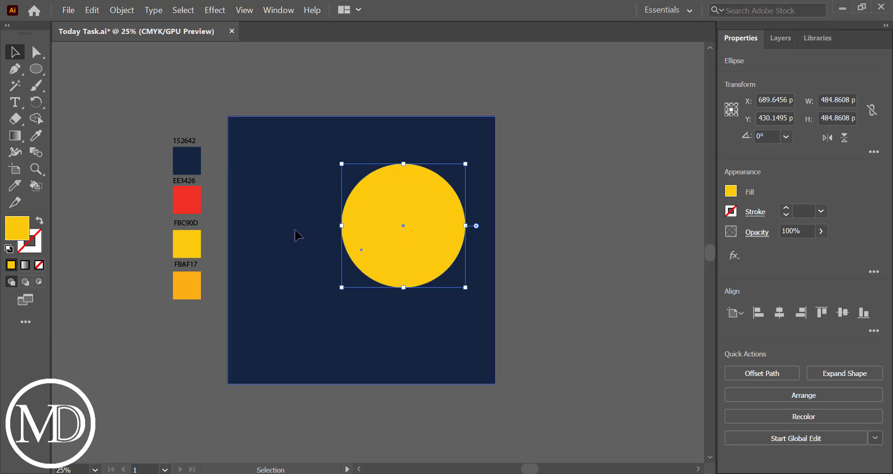
click(295, 229)
key(ctrl+shift+a)
key(v)
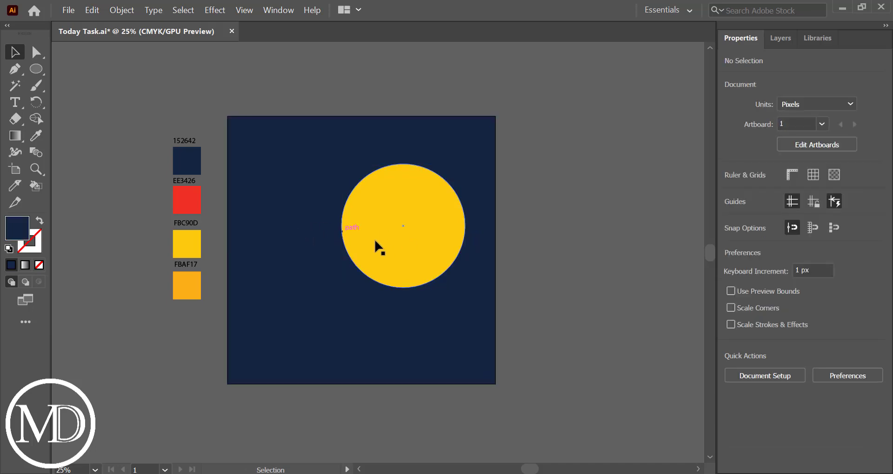
drag(404, 234, 394, 226)
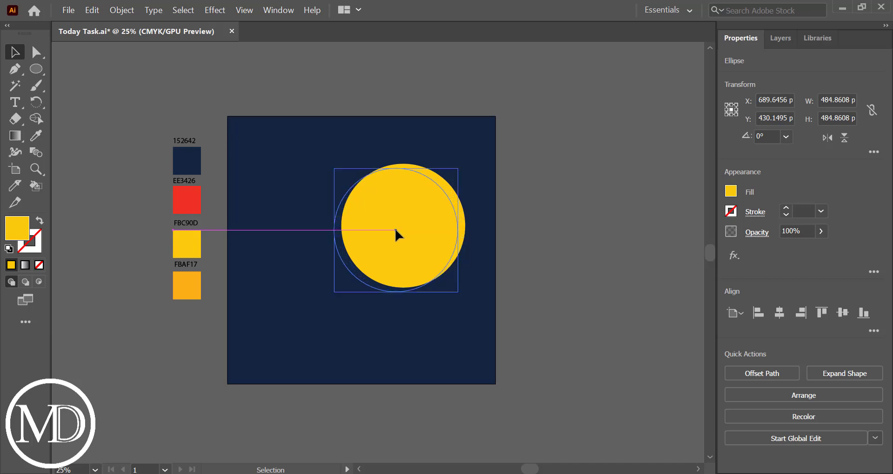
click(507, 235)
Draw a rectangle over the circle's middle, extending past the artboard's right edge
click(36, 68)
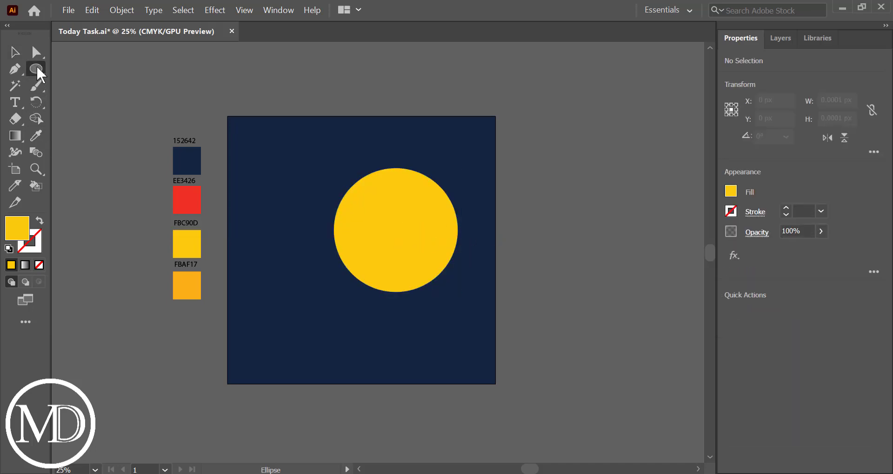
drag(40, 69, 75, 69)
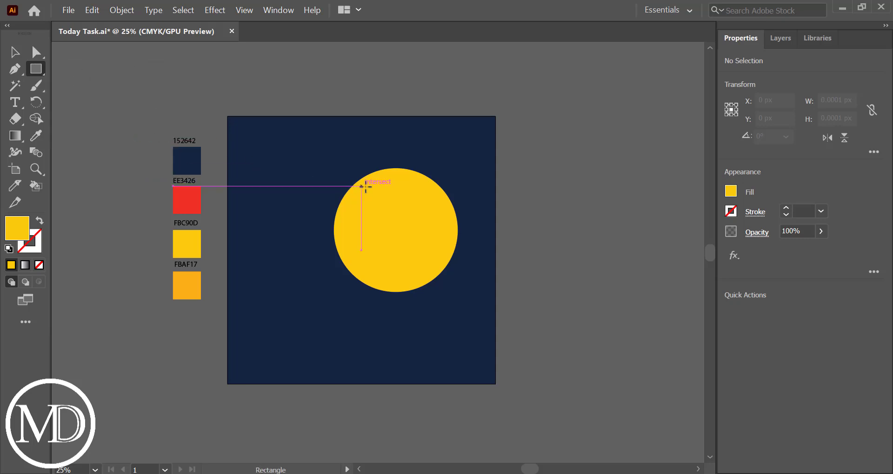
drag(363, 186, 553, 275)
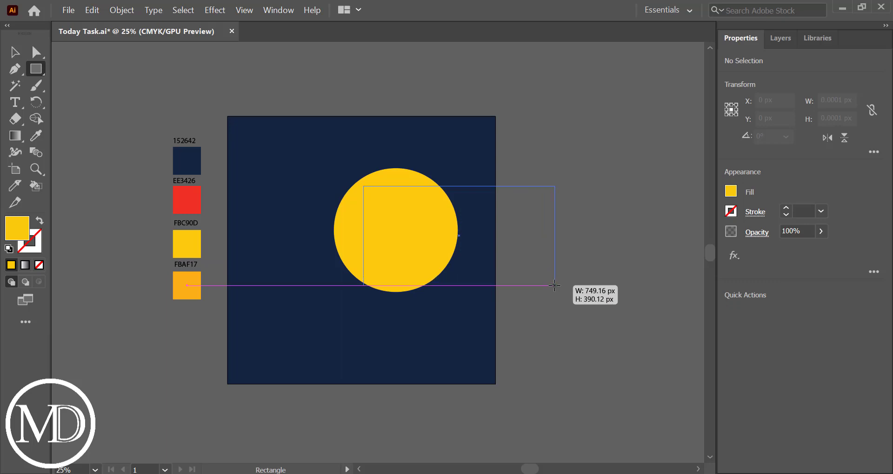
drag(554, 275, 555, 285)
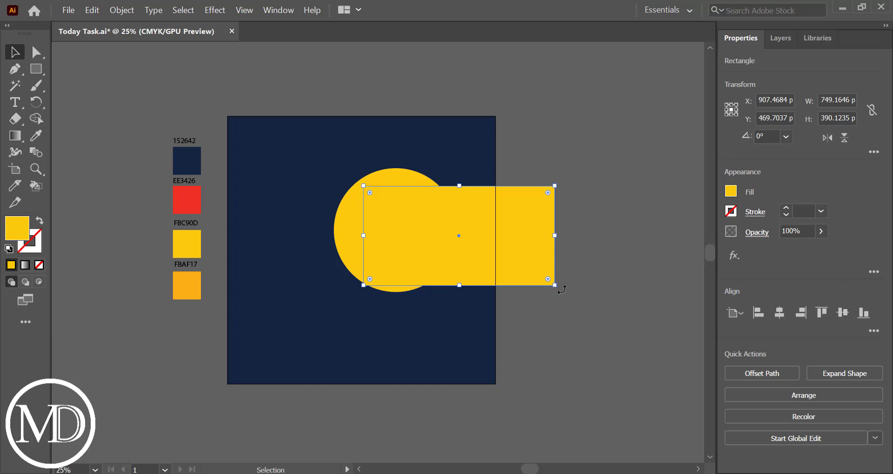
Tilt the rectangle about 17.6°, shift it up-left, and extend its top and bottom edges
drag(561, 290, 576, 256)
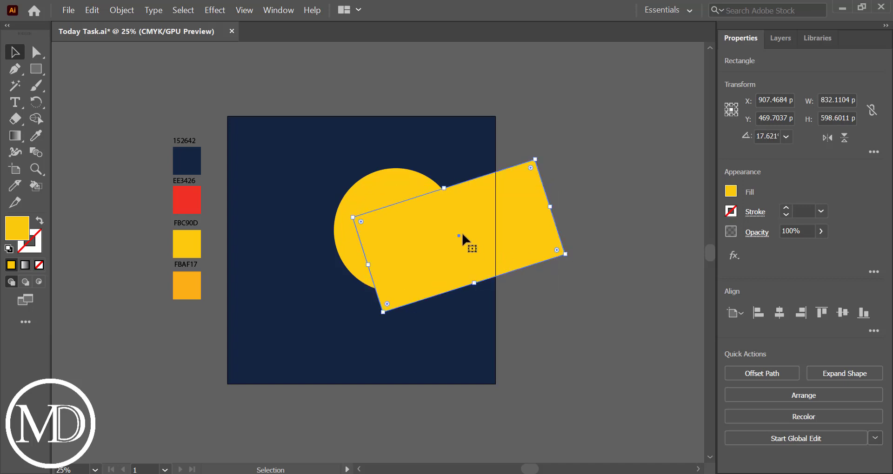
mouse_move(458, 236)
mouse_down()
mouse_move(442, 214)
mouse_move(464, 205)
mouse_up()
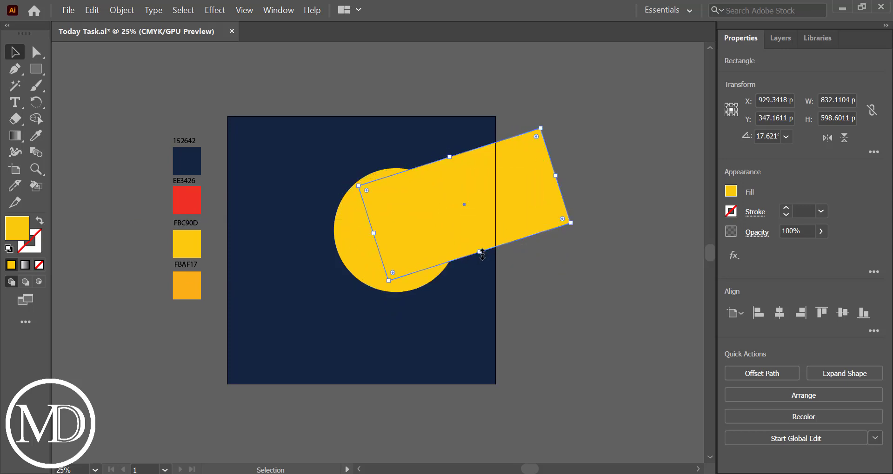
drag(482, 255, 486, 268)
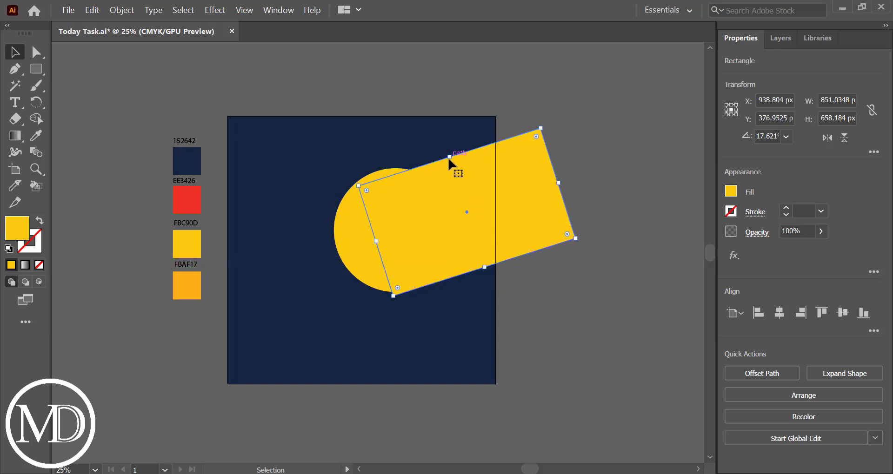
drag(449, 157, 449, 151)
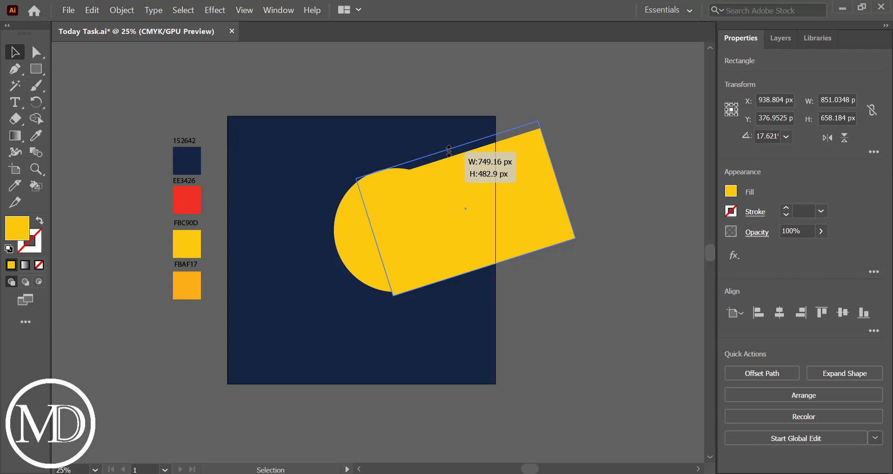
drag(449, 150, 446, 147)
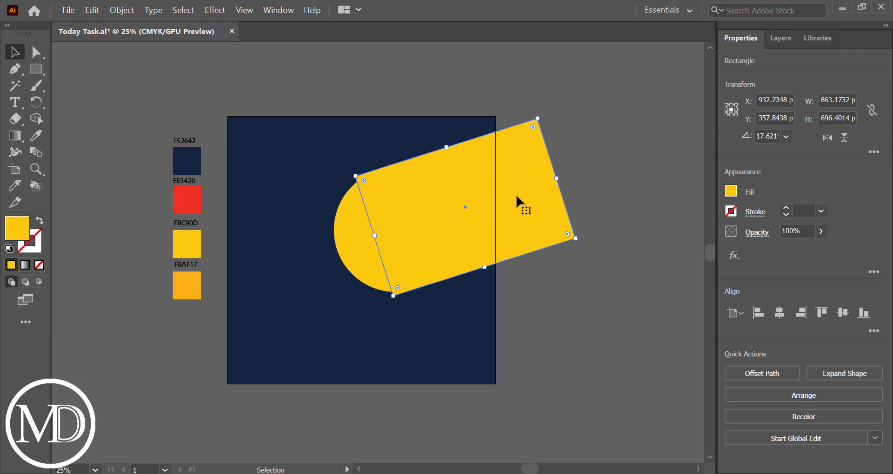
click(582, 175)
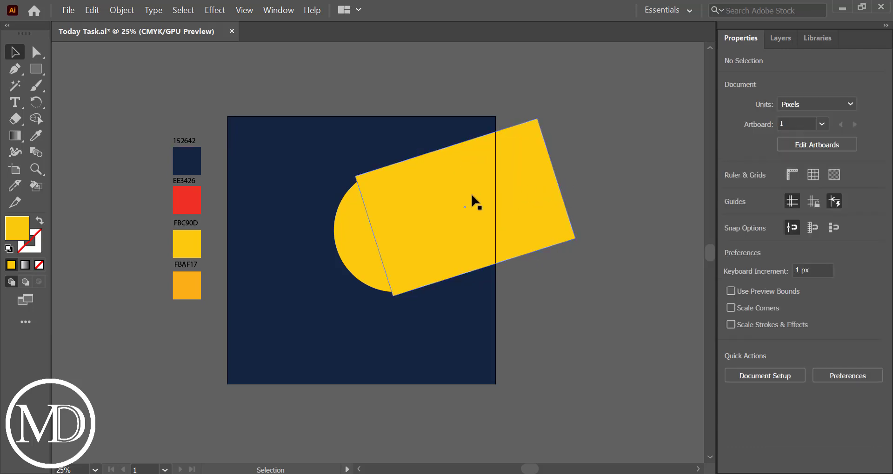
Send the yellow rectangle backward and recolour the circle red EE3426
click(431, 193)
key(ctrl+bracketleft)
click(360, 242)
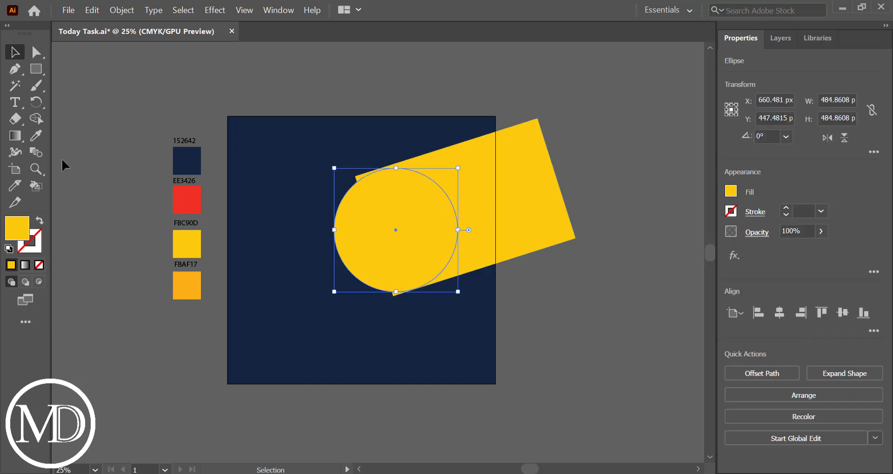
click(41, 141)
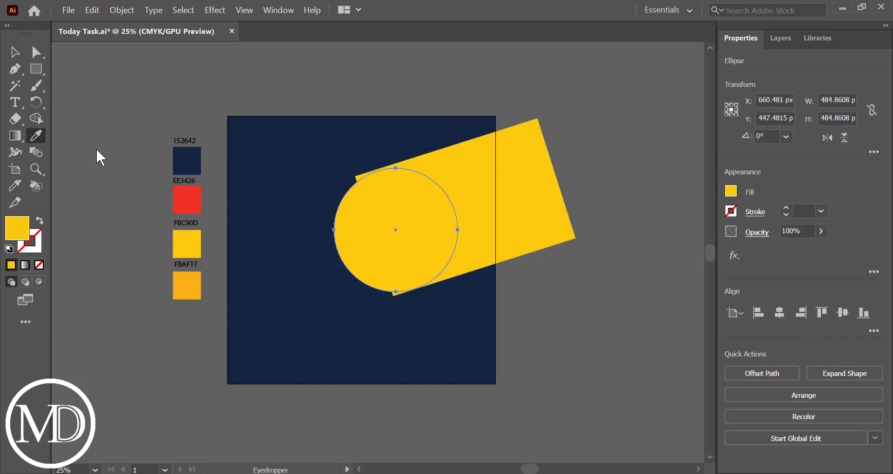
click(192, 207)
click(14, 53)
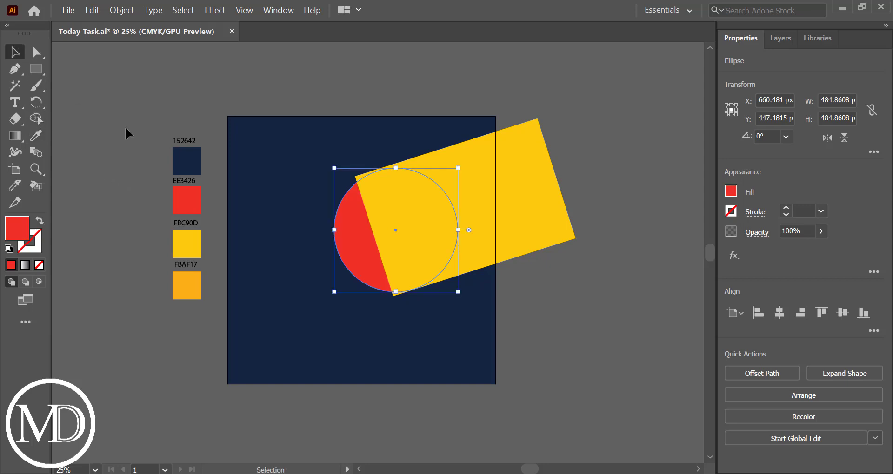
click(279, 202)
Bring the red circle in front of the rectangle and slightly lower the rectangle's top edge
right_click(357, 237)
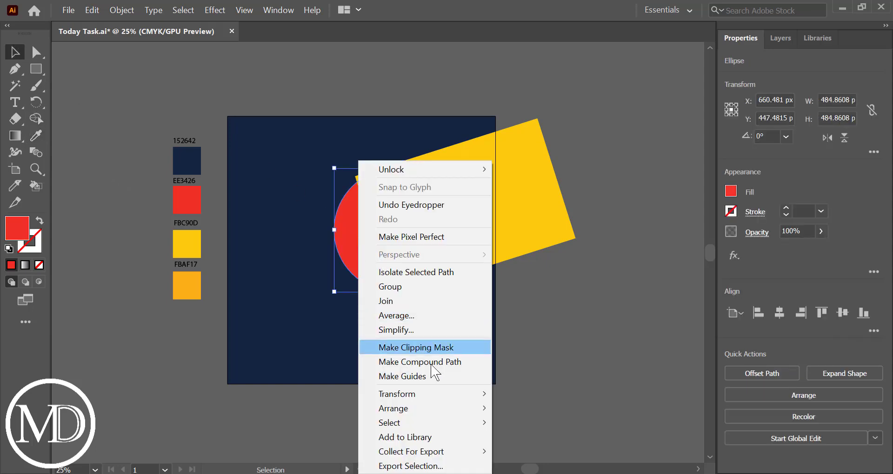
mouse_move(393, 408)
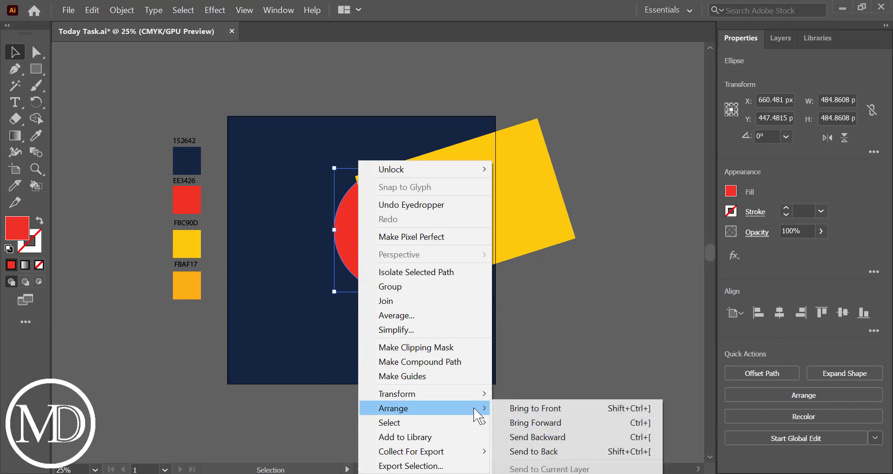
click(550, 408)
click(550, 295)
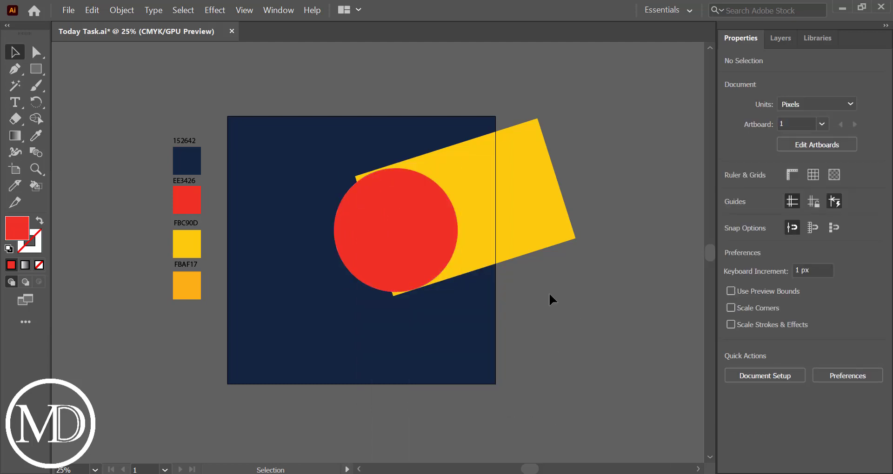
click(491, 255)
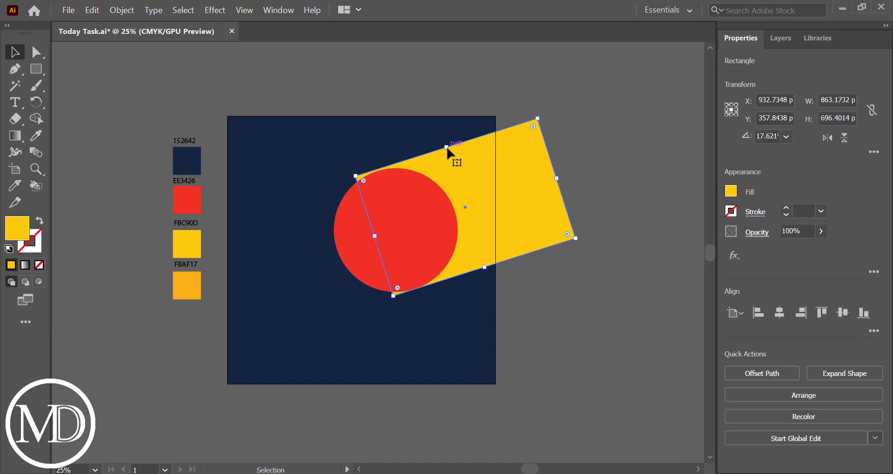
drag(447, 148, 449, 151)
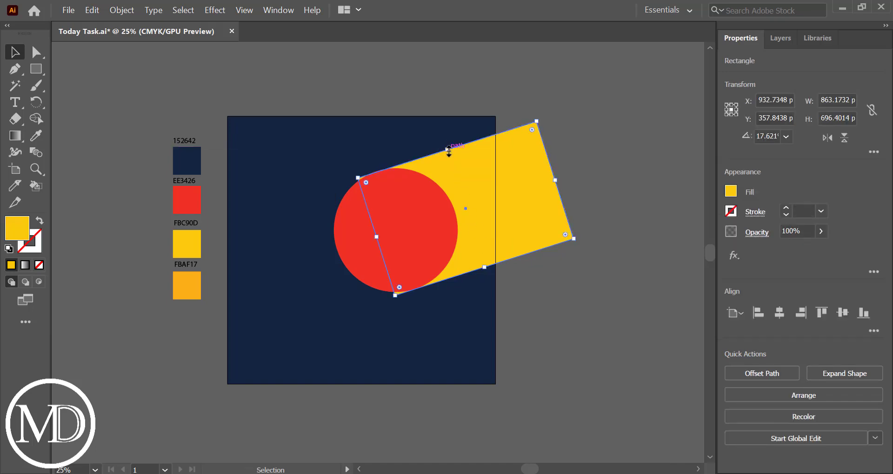
click(537, 269)
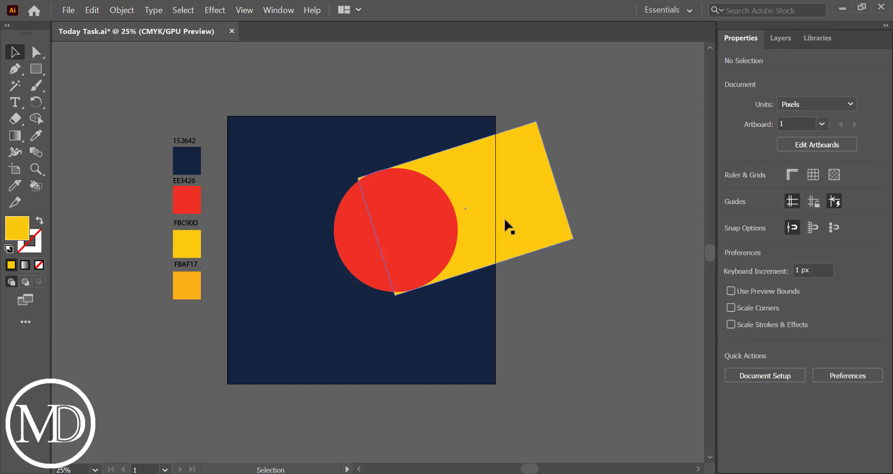
click(505, 221)
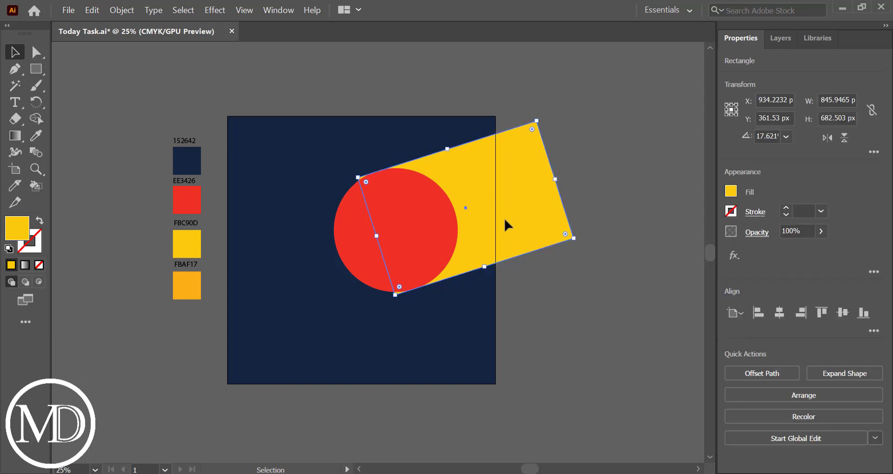
click(554, 305)
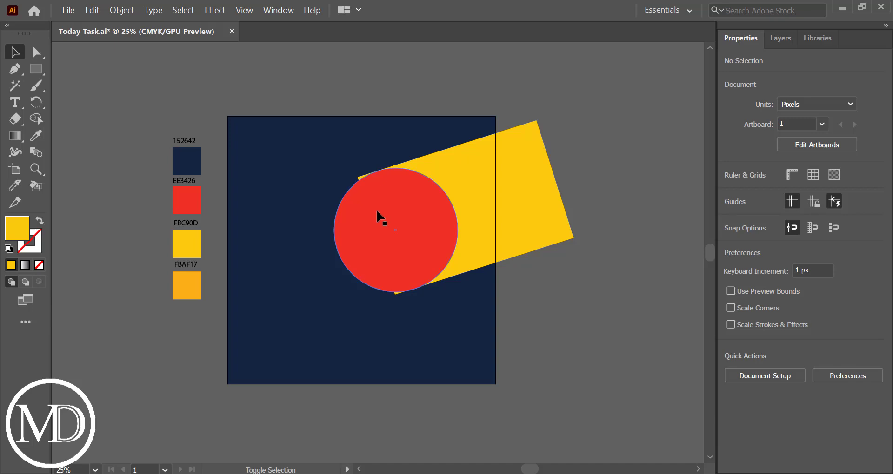
Nudge the tilted yellow rectangle down 1 px to Y 359.53 px so it meets the circle's curve
alt+scroll(376, 211, up, 3)
alt+scroll(392, 160, up, 1)
alt+scroll(392, 161, up, 2)
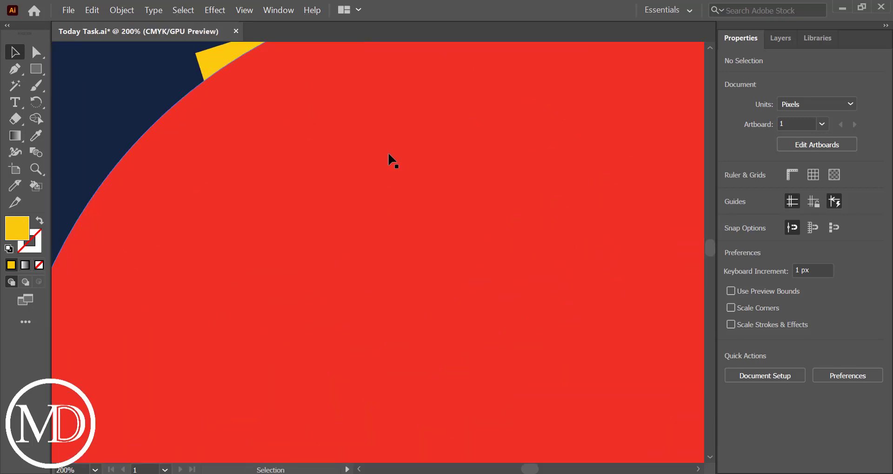
scroll(392, 161, up, 3)
scroll(392, 161, up, 2)
alt+scroll(391, 158, up, 1)
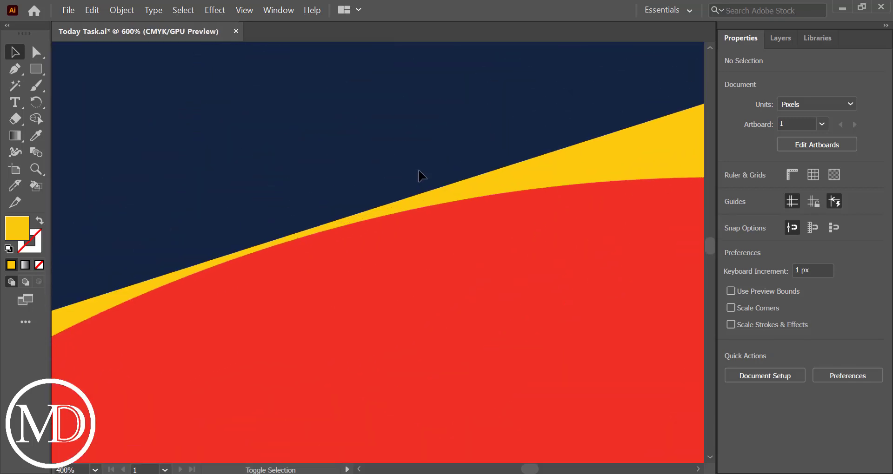
alt+scroll(447, 184, up, 2)
click(475, 186)
key(Down)
key(Down)
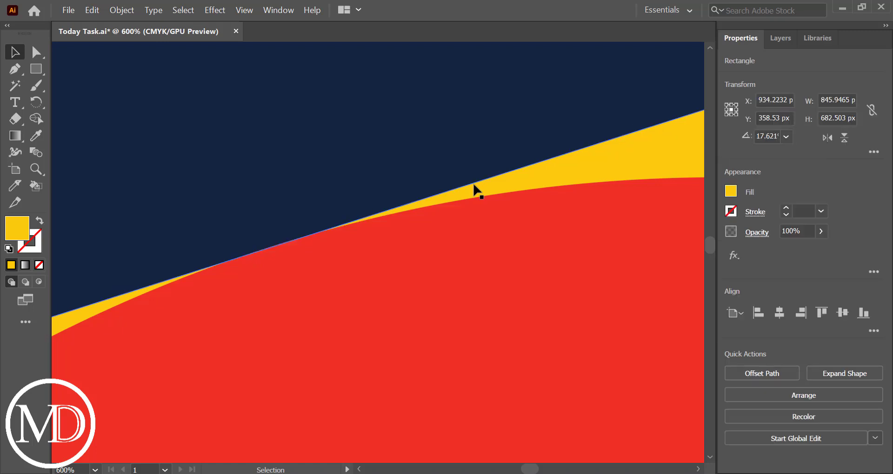
scroll(484, 287, down, 2)
alt+scroll(484, 287, down, 1)
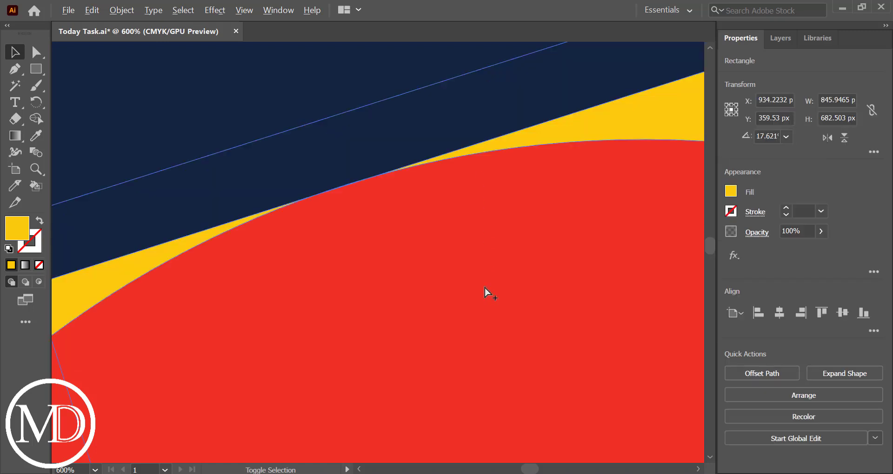
alt+scroll(484, 287, down, 1)
scroll(484, 287, down, 3)
scroll(484, 293, down, 2)
alt+scroll(484, 293, down, 6)
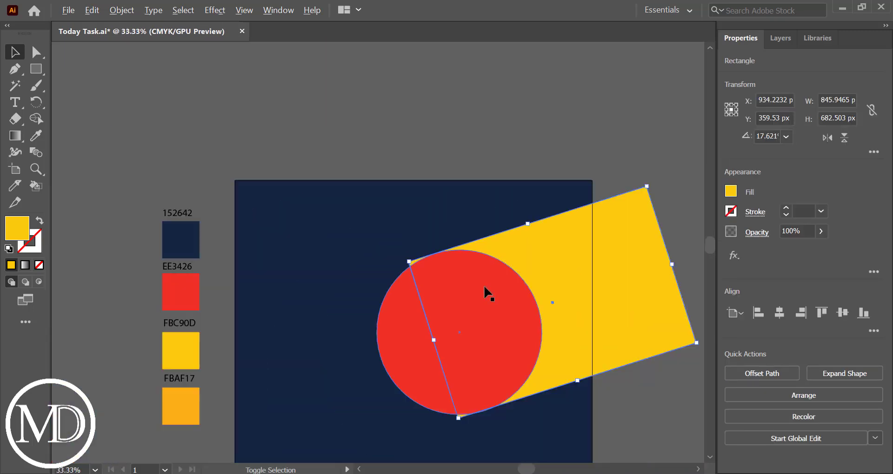
alt+scroll(500, 414, up, 4)
alt+scroll(500, 414, up, 1)
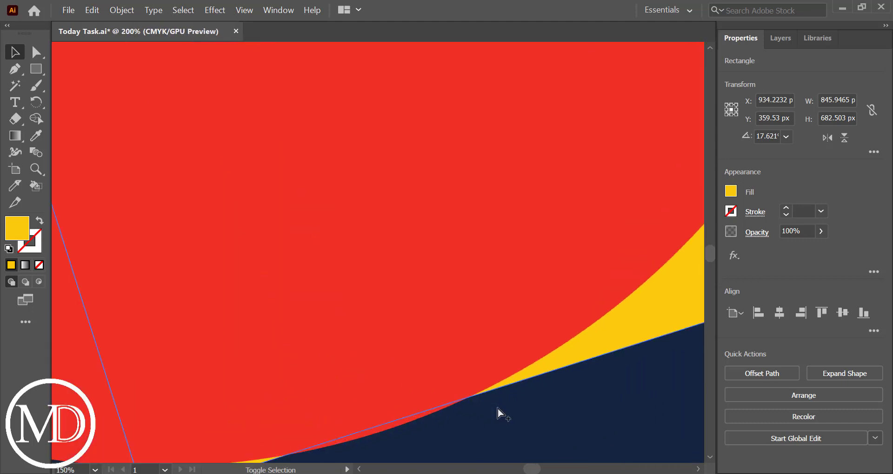
scroll(500, 413, down, 2)
scroll(500, 413, down, 2)
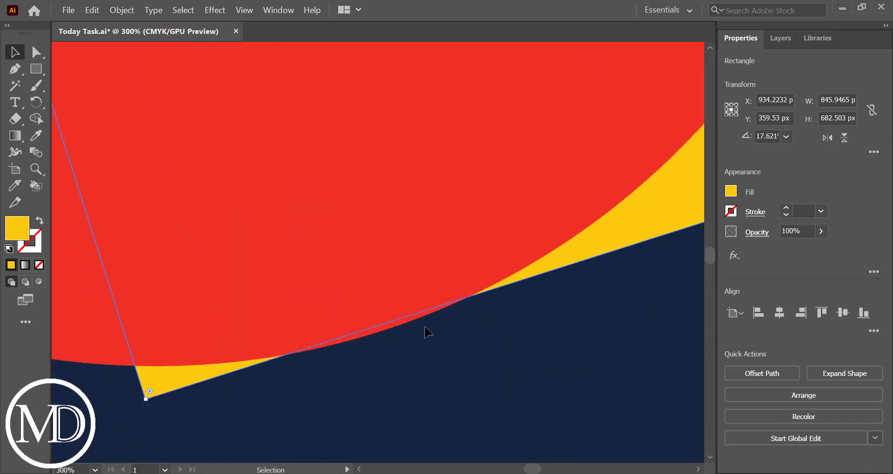
alt+scroll(435, 343, down, 8)
click(630, 291)
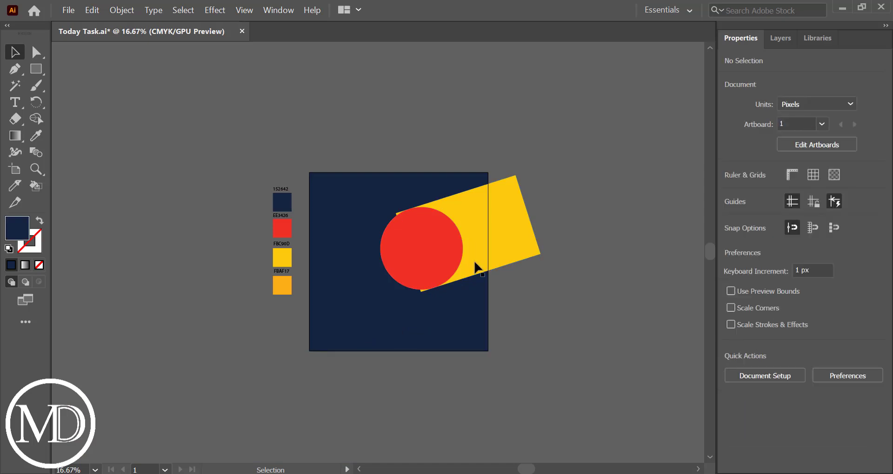
alt+scroll(453, 267, up, 3)
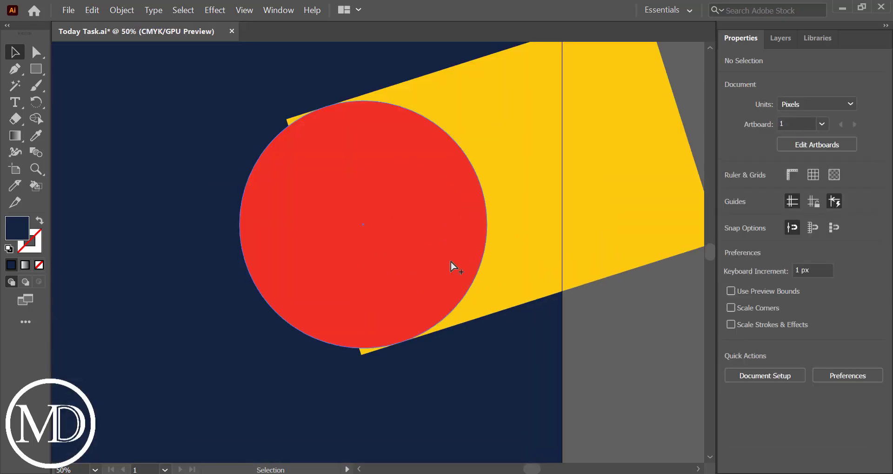
With the red circle and yellow rectangle selected, delete the protruding yellow tips with Shape Builder
click(481, 393)
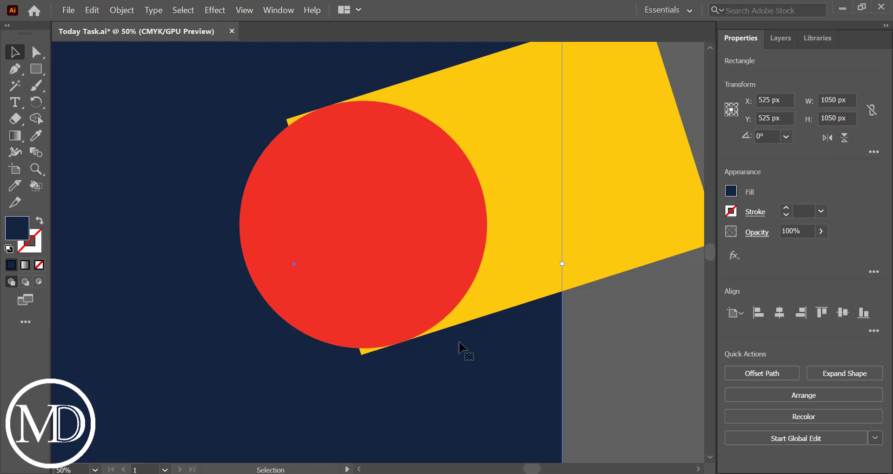
click(619, 325)
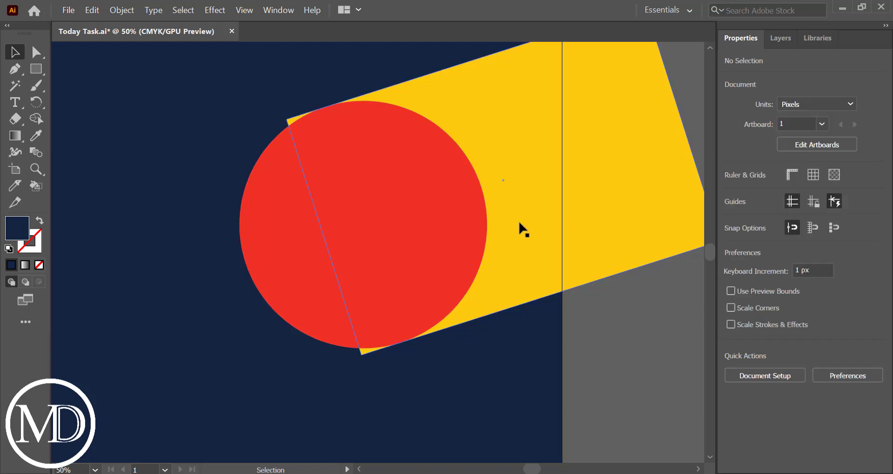
click(320, 239)
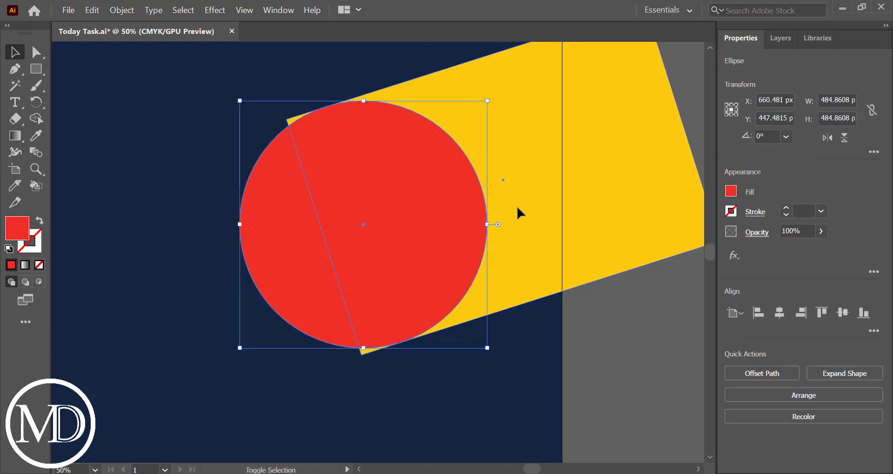
shift+click(516, 204)
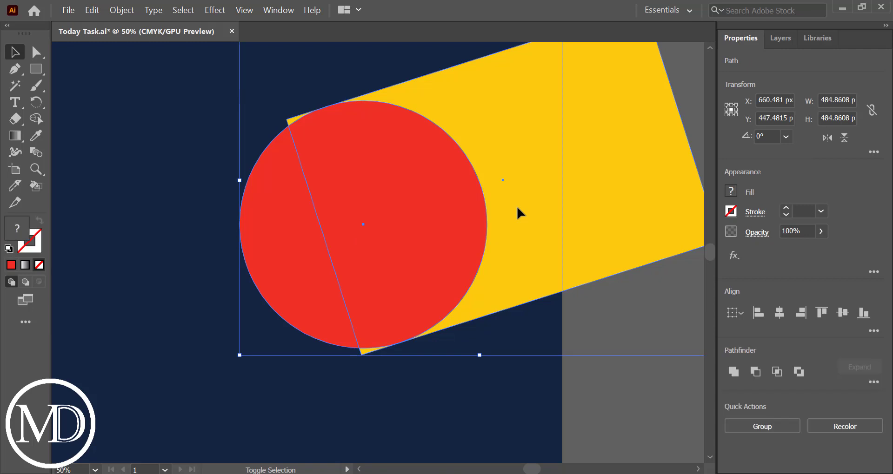
click(36, 119)
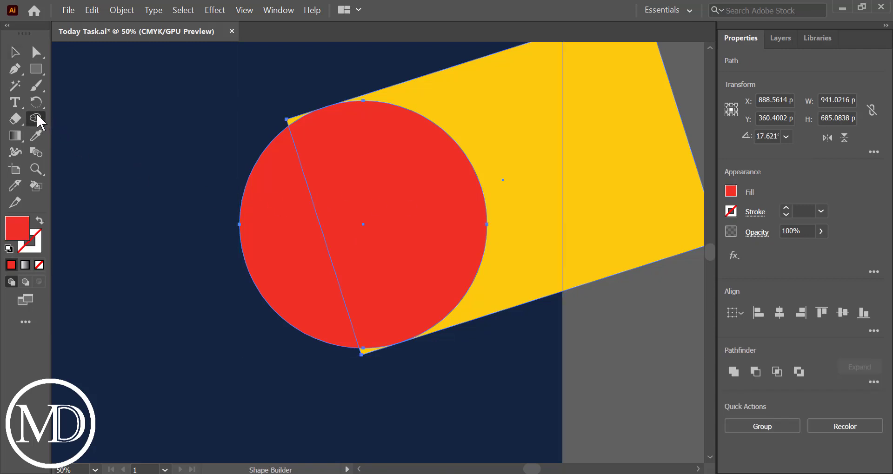
alt+click(289, 121)
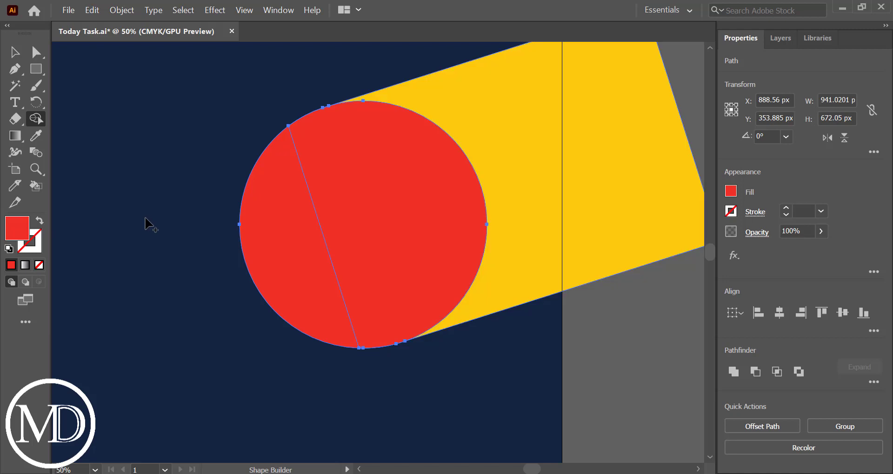
scroll(145, 224, down, 1)
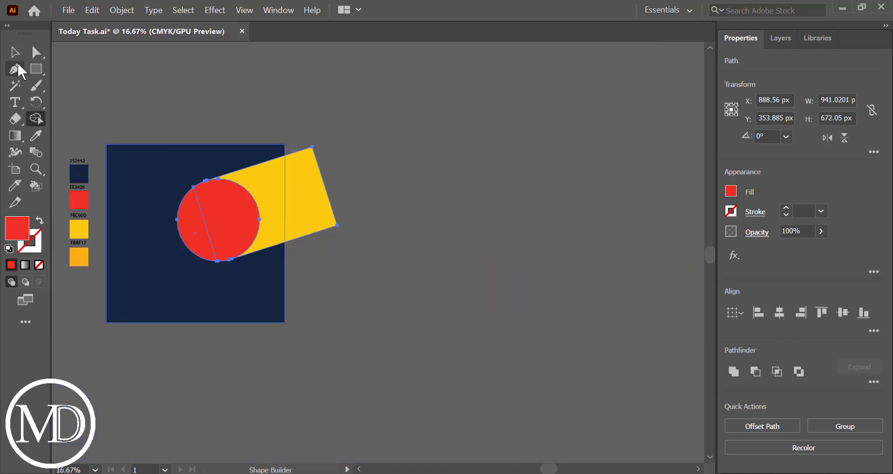
Select all and Shape Builder-delete the yellow piece outside the navy square
click(14, 52)
click(166, 85)
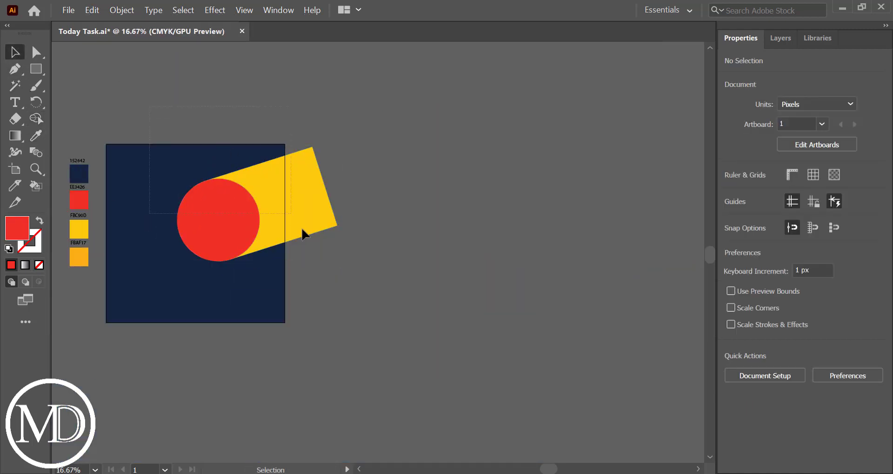
key(ctrl+a)
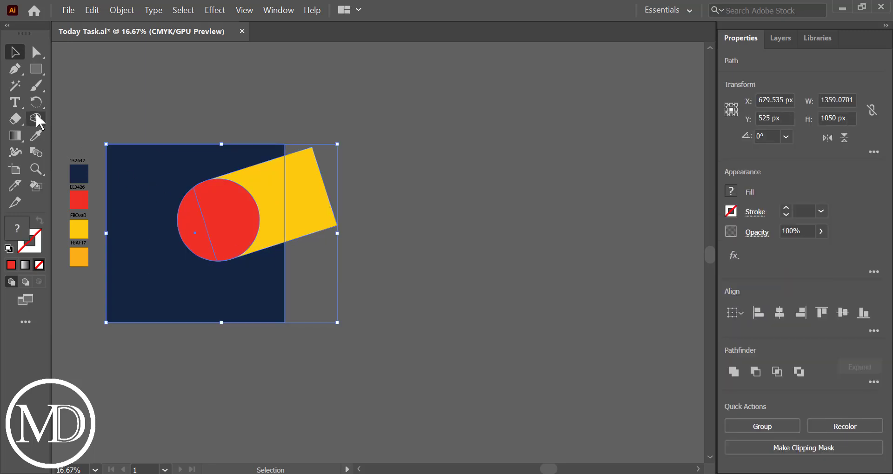
click(36, 119)
alt+click(300, 186)
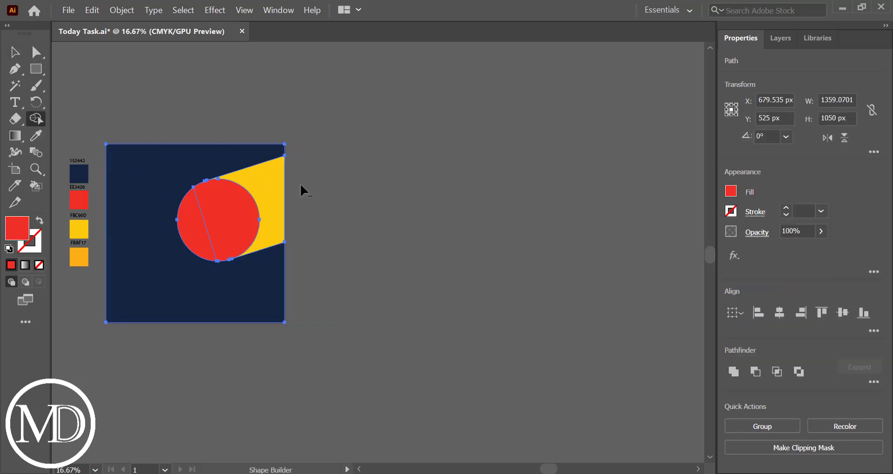
Check the trimmed artwork's anchor points, then select the red circle
click(15, 52)
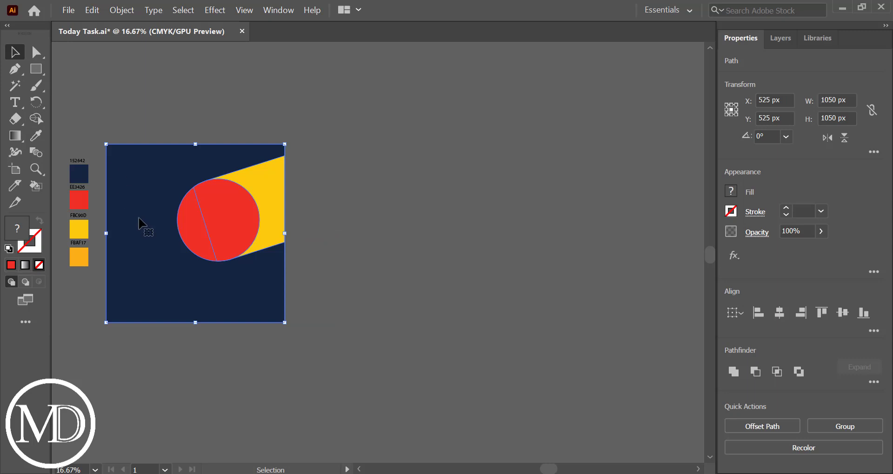
drag(139, 223, 279, 242)
scroll(302, 247, up, 1)
scroll(321, 251, up, 1)
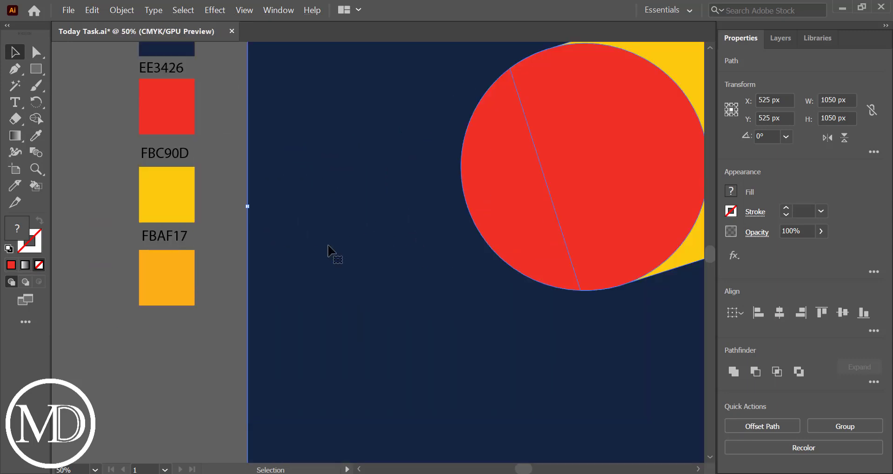
scroll(355, 255, down, 1)
key(a)
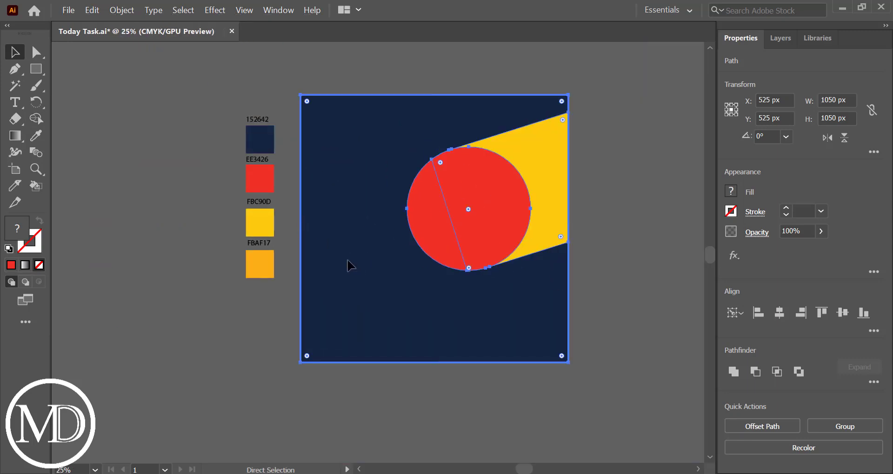
key(ctrl+shift+a)
key(ctrl+a)
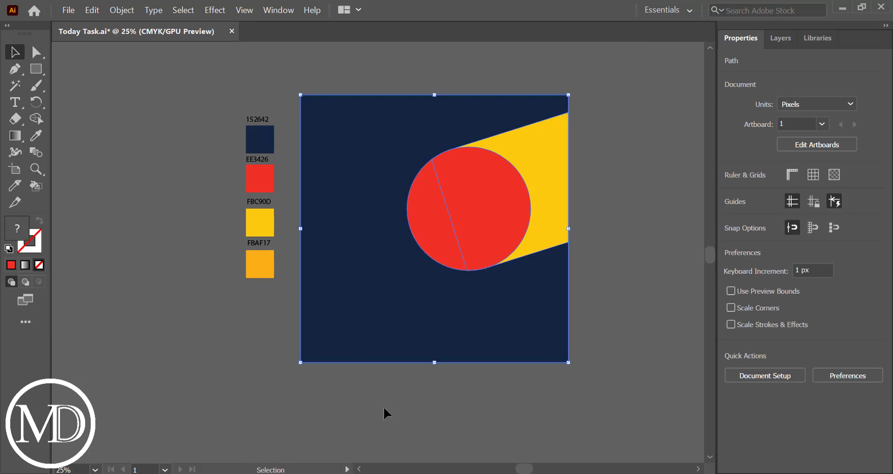
click(379, 322)
key(v)
key(ctrl+shift+a)
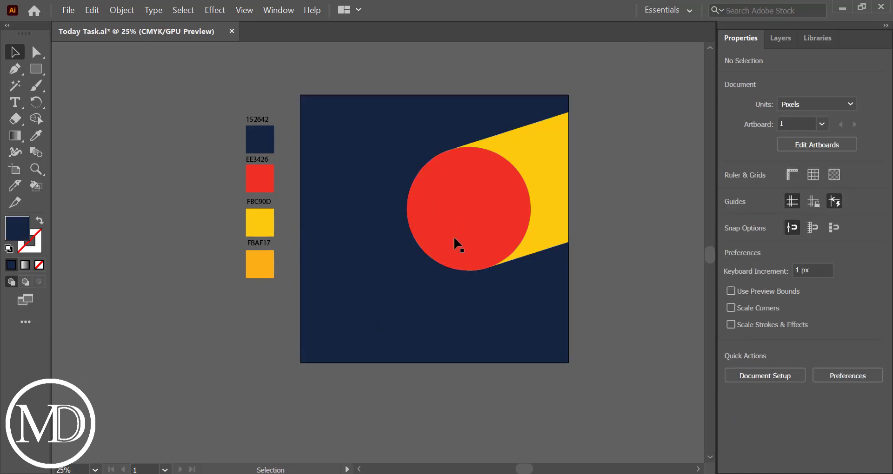
click(487, 207)
Unite the red circle and yellow band with Pathfinder and fill the result yellow FBC90D
shift+click(553, 179)
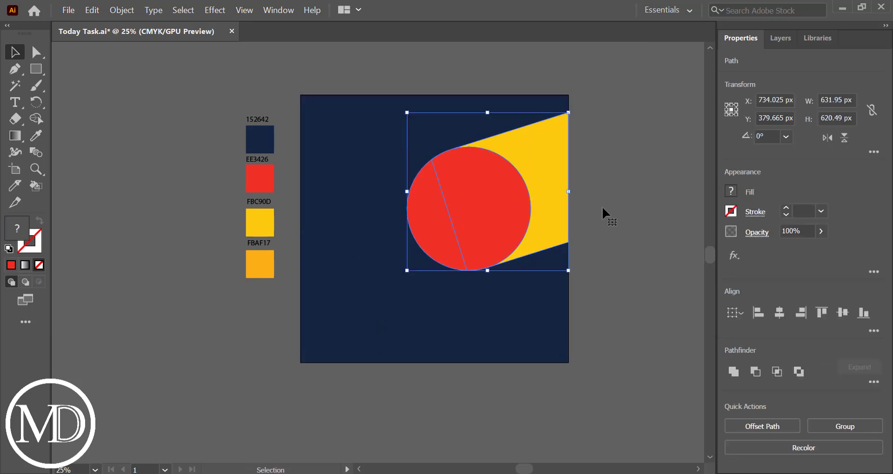
click(733, 371)
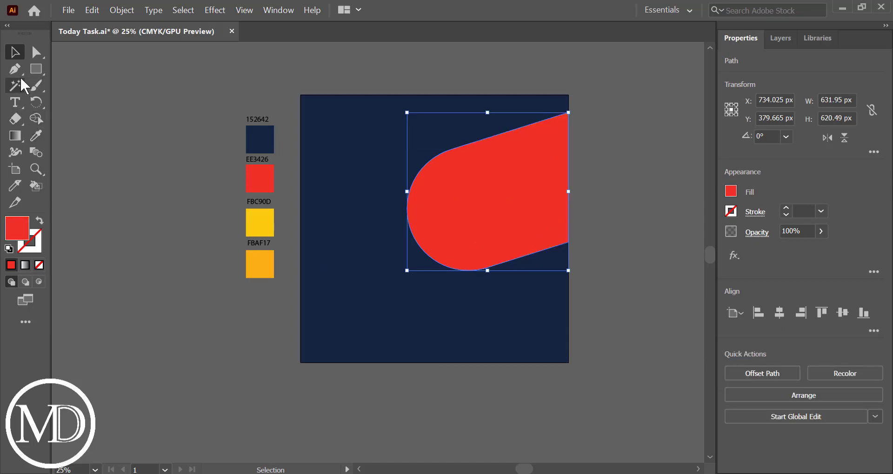
click(36, 135)
click(259, 223)
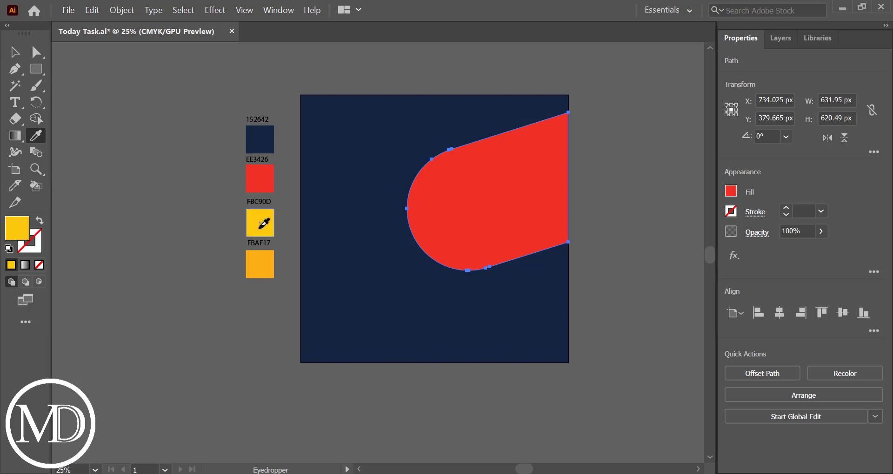
click(16, 54)
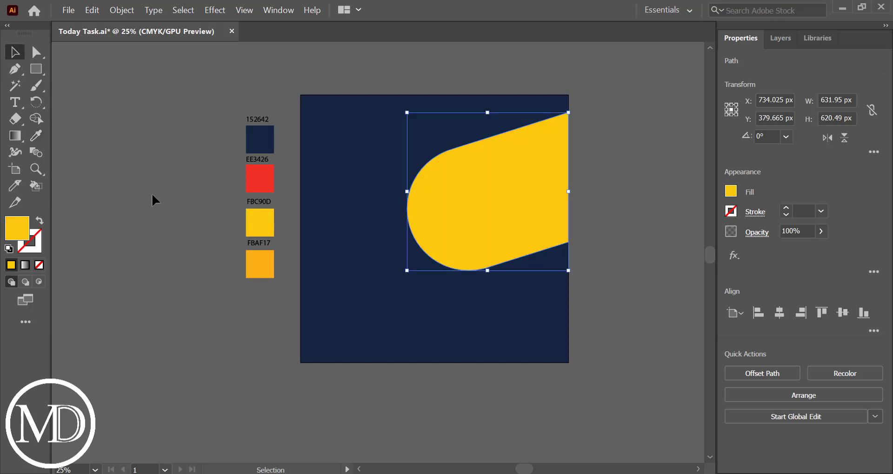
click(152, 193)
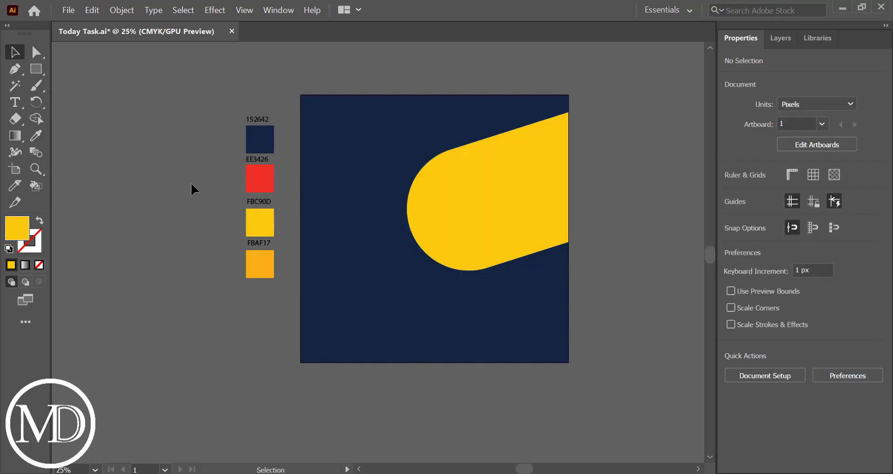
Draw a circle, then move and enlarge it to 443 px over the band's rounded end
drag(37, 73, 71, 86)
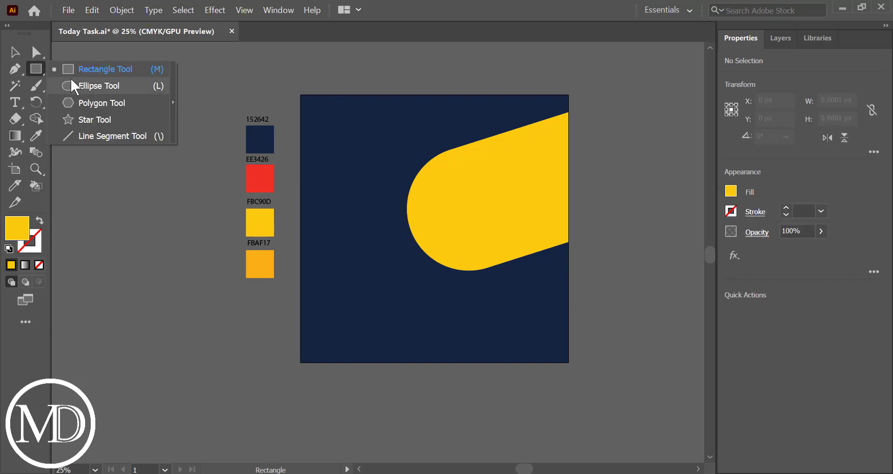
mouse_move(434, 228)
mouse_down()
mouse_move(490, 218)
mouse_move(542, 260)
mouse_move(535, 258)
mouse_up()
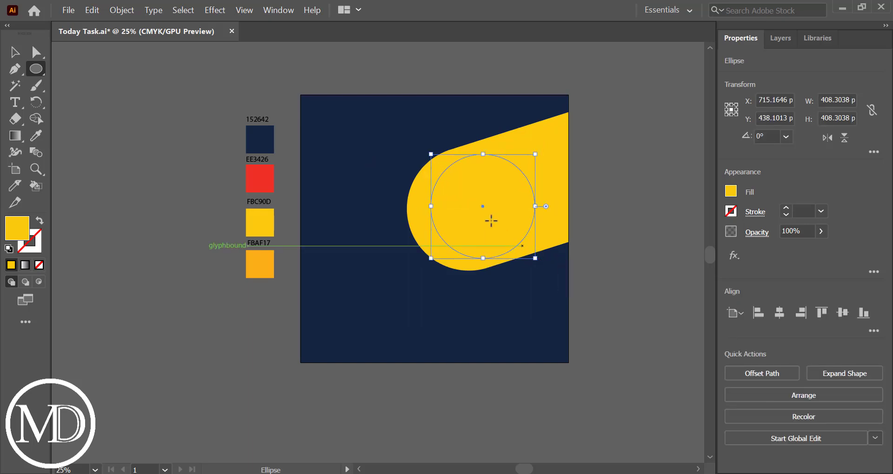
key(v)
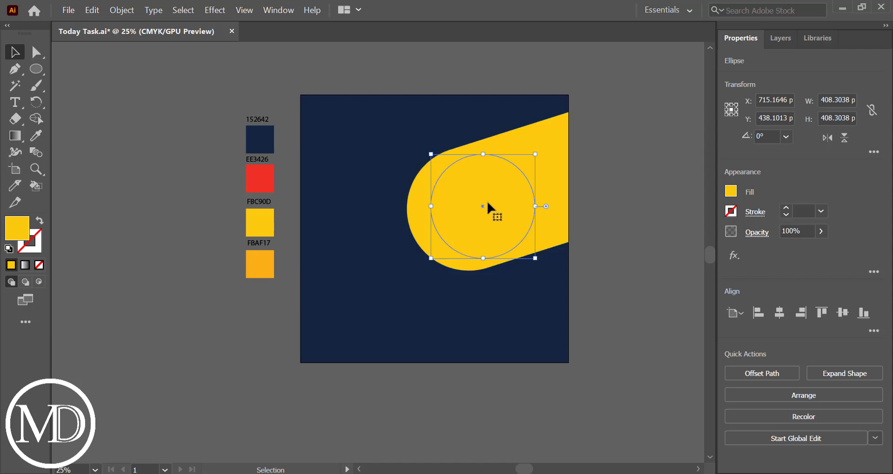
drag(487, 203, 465, 208)
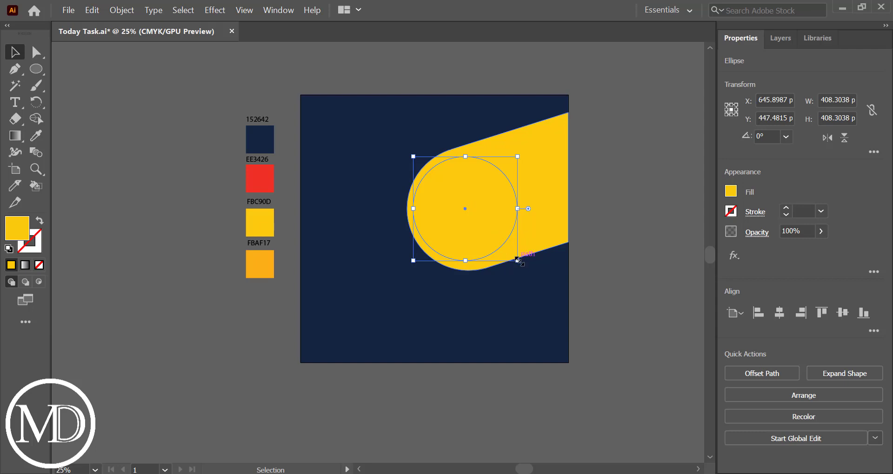
drag(517, 260, 537, 267)
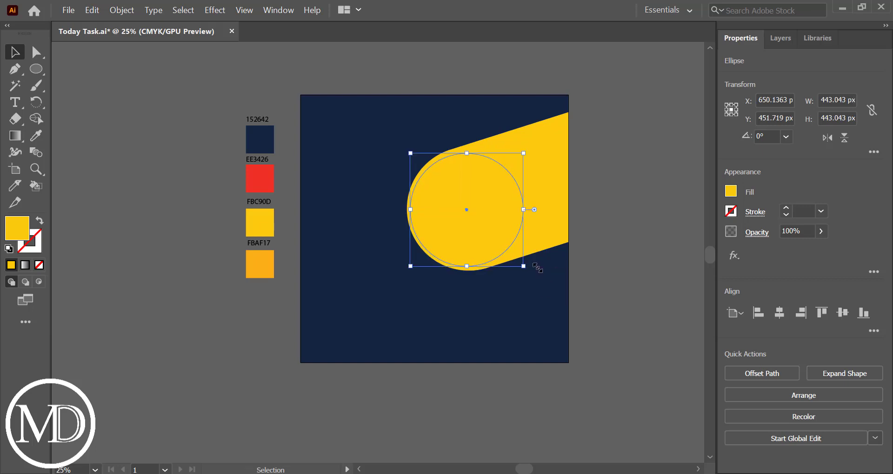
click(644, 278)
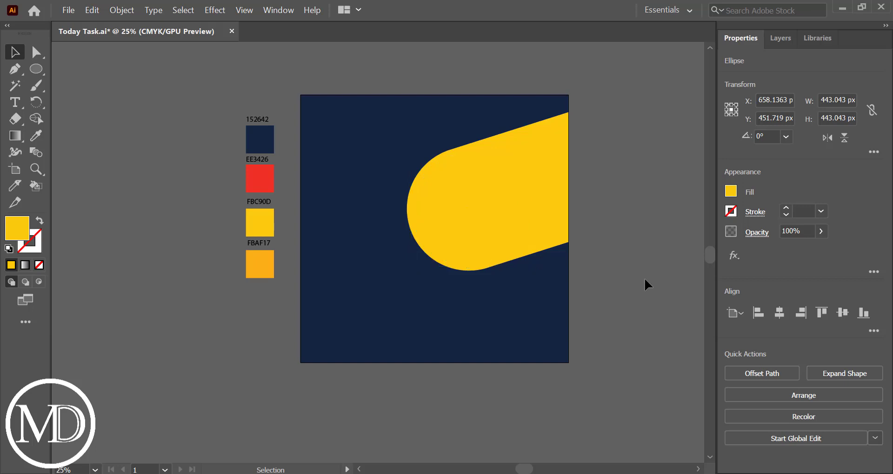
Fill the 443 px circle red EE3426 with the Eyedropper
click(455, 219)
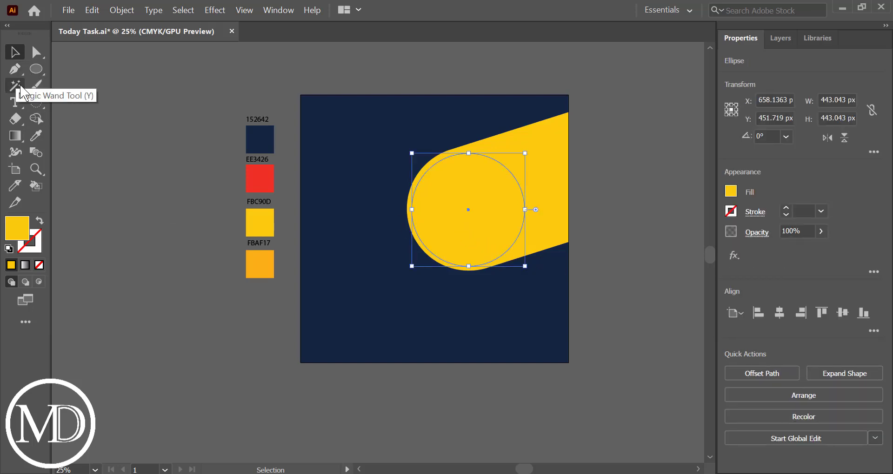
click(36, 135)
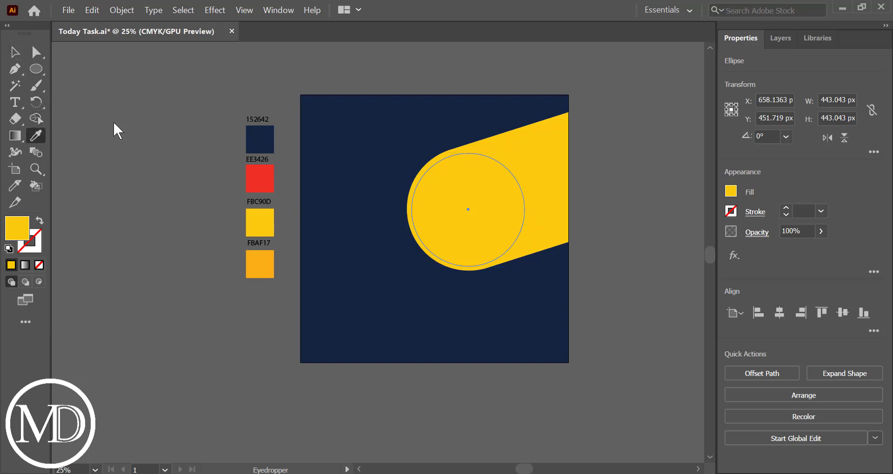
click(253, 175)
key(v)
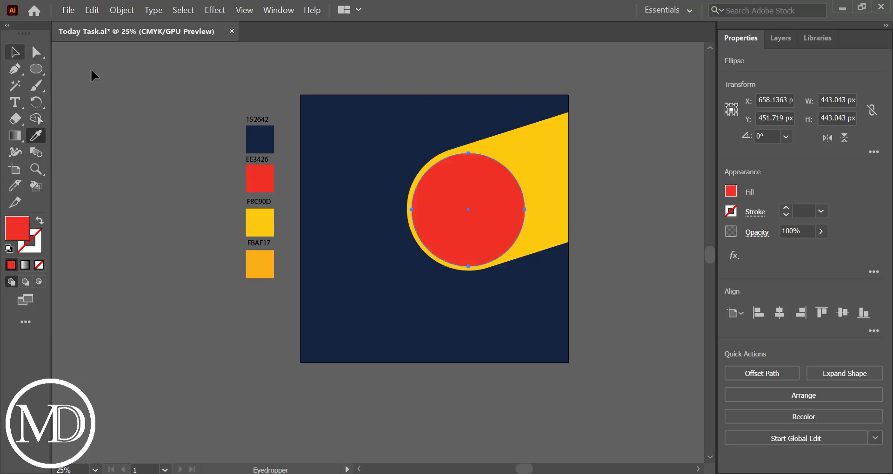
click(208, 205)
Copy the red circle and paste the copy in front of it
click(466, 228)
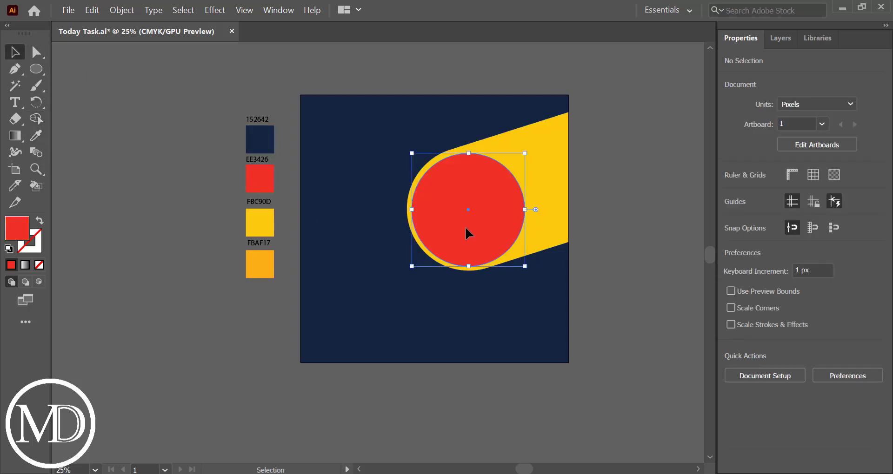
click(121, 10)
click(92, 9)
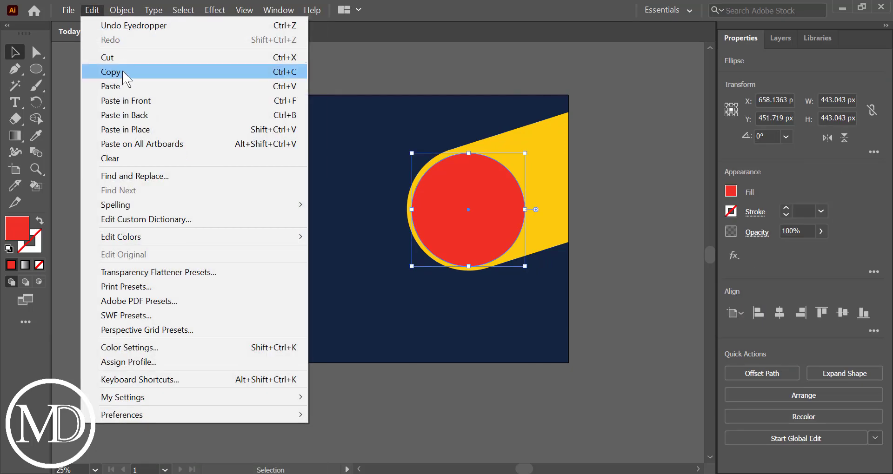
click(122, 72)
click(92, 10)
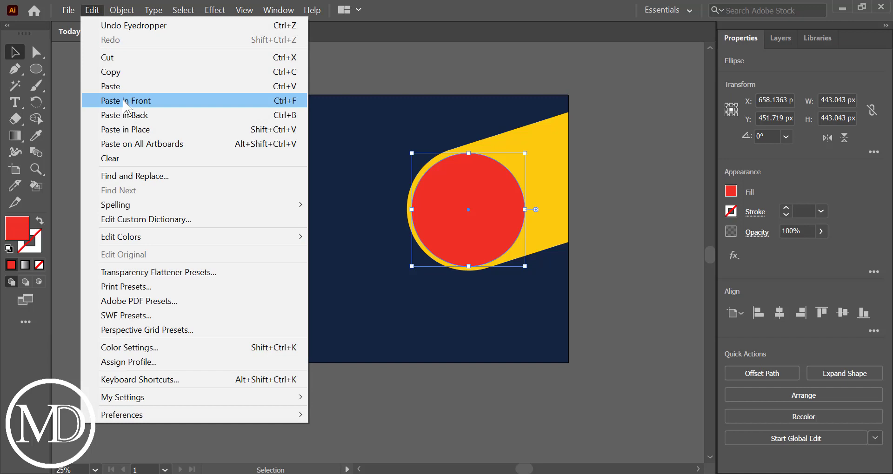
click(124, 101)
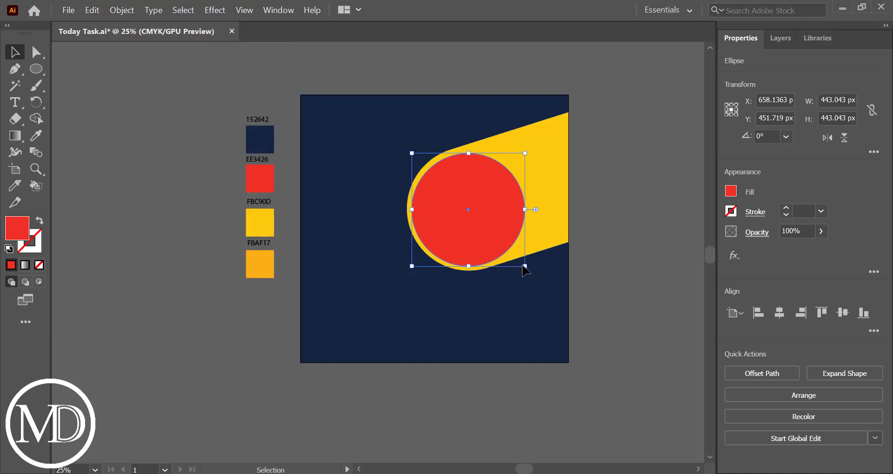
Shrink the pasted circle to 395.65 px and subtract it from the outer circle with Minus Front
drag(525, 266, 525, 259)
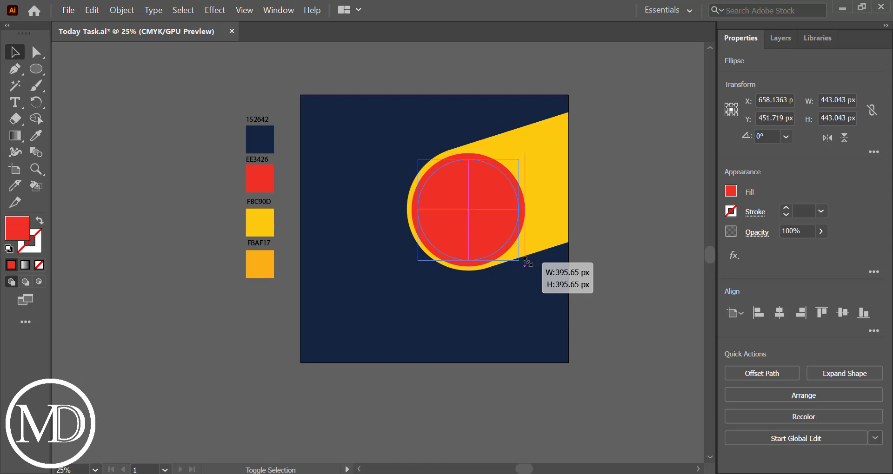
drag(524, 258, 524, 259)
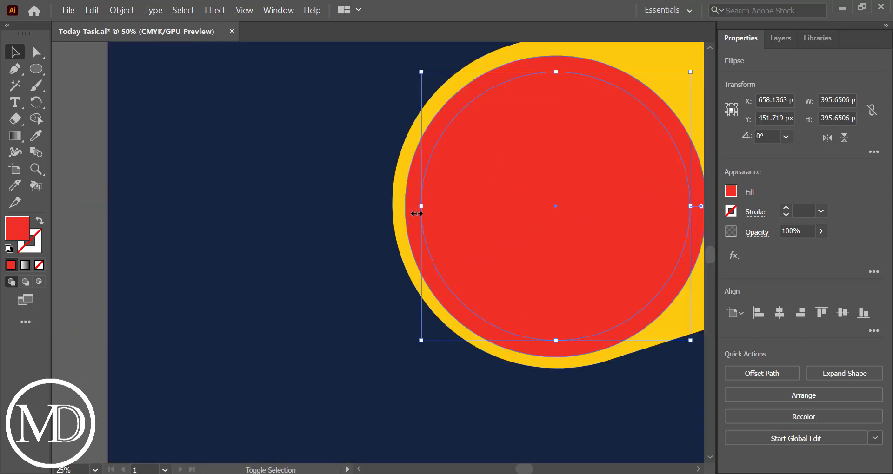
alt+scroll(416, 212, up, 3)
shift+click(408, 214)
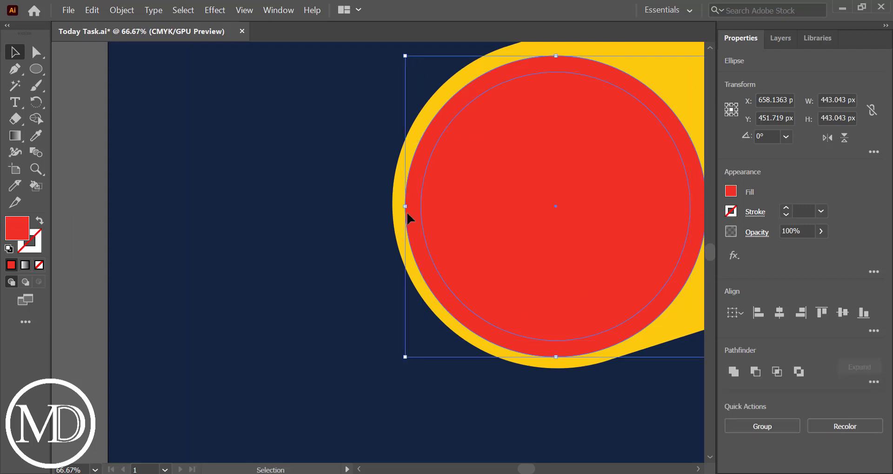
click(755, 372)
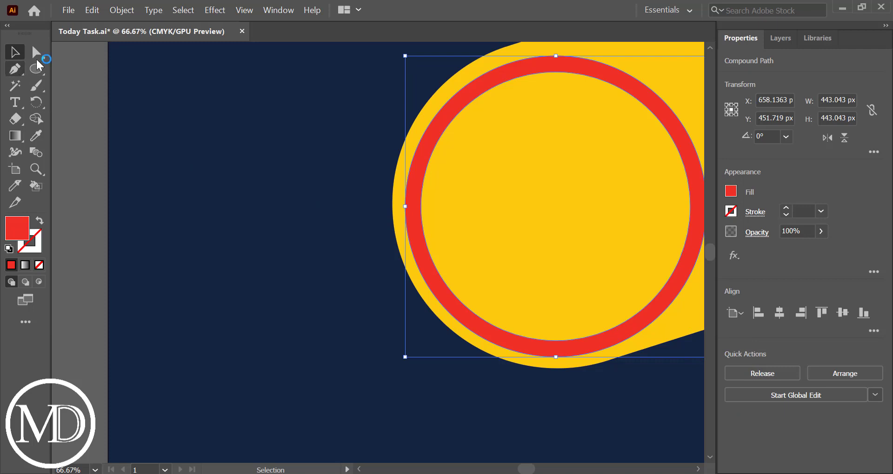
Deselect the finished 443 px red ring to check the yellow showing through its centre
click(135, 9)
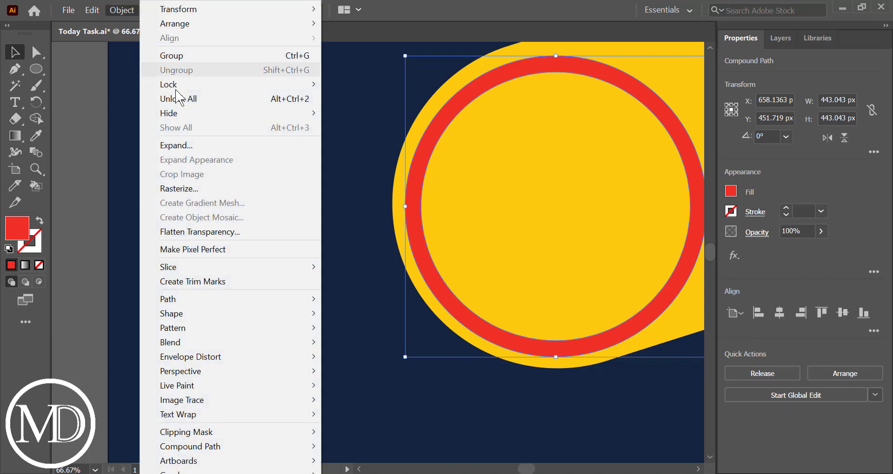
click(186, 144)
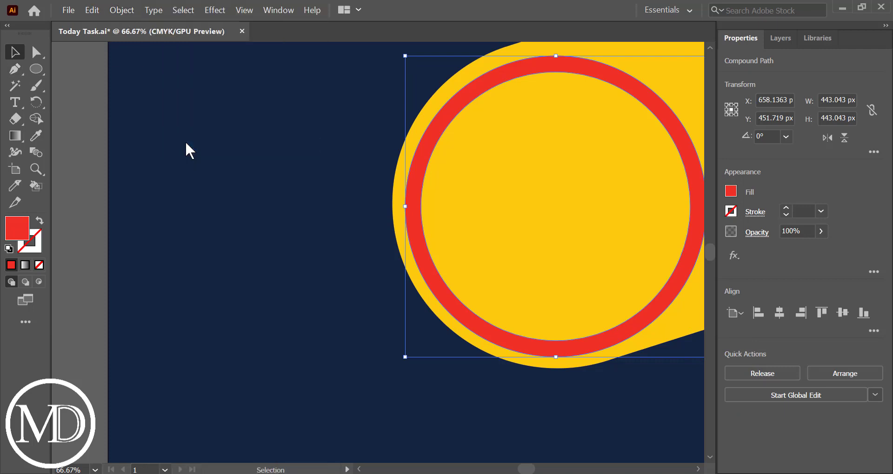
click(623, 402)
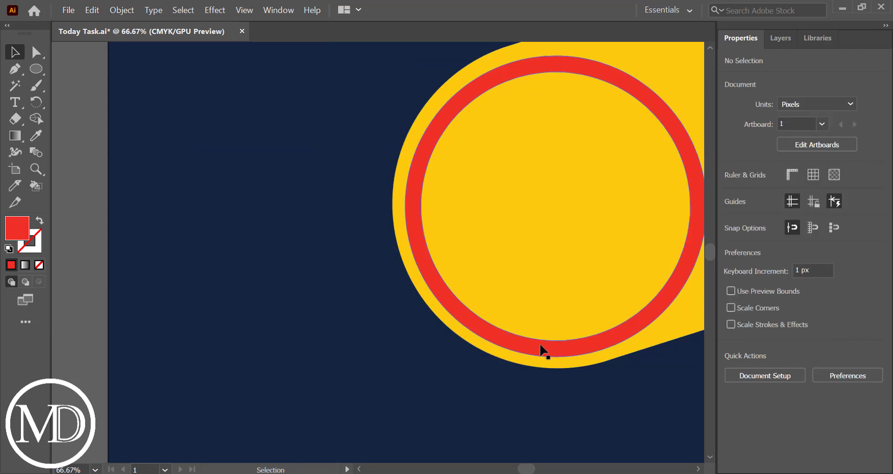
scroll(544, 352, down, 1)
scroll(544, 352, down, 3)
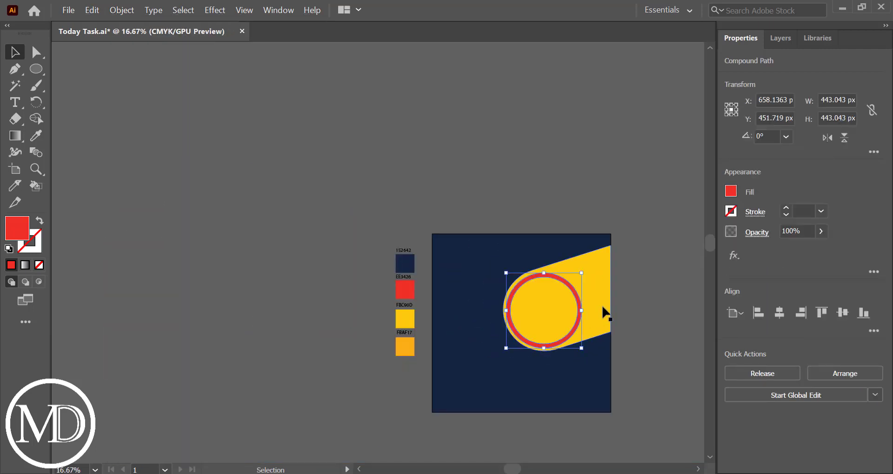
click(635, 315)
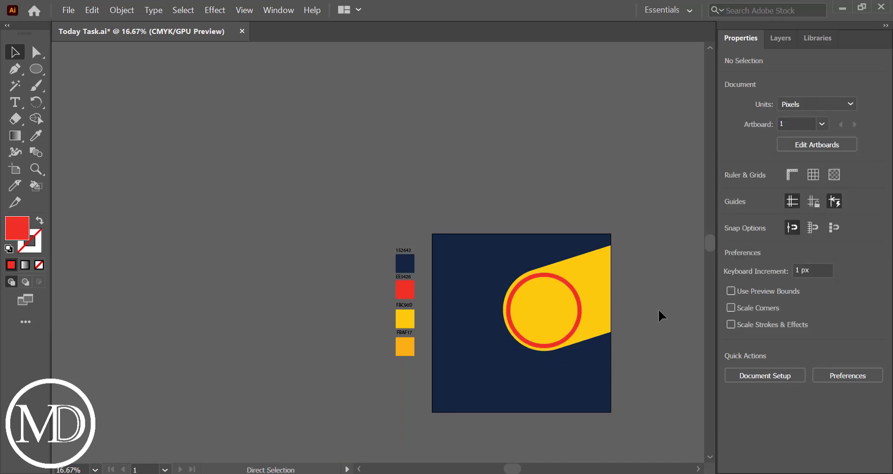
scroll(488, 330, up, 2)
Draw a new circle left of the ring and resize it to about 238 px
scroll(488, 330, up, 1)
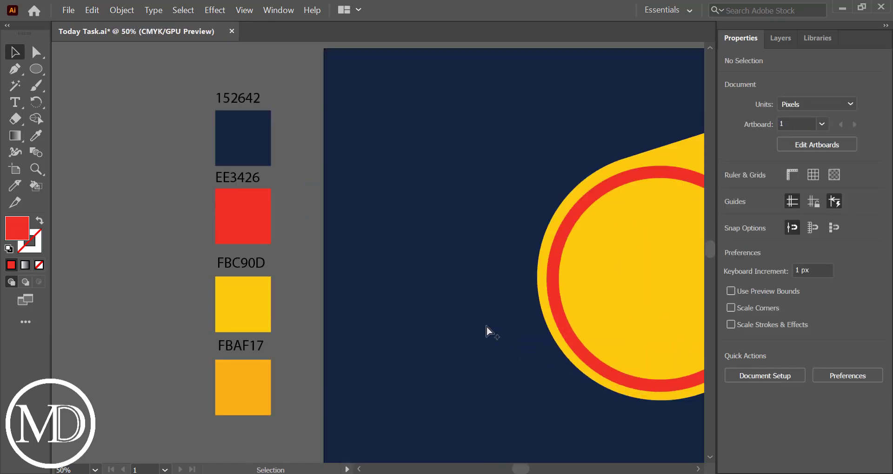
drag(488, 329, 425, 305)
click(39, 68)
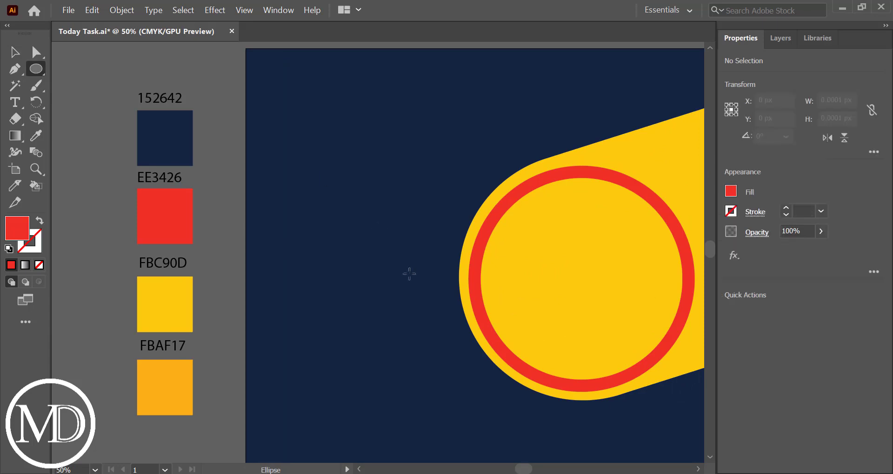
drag(341, 263, 415, 328)
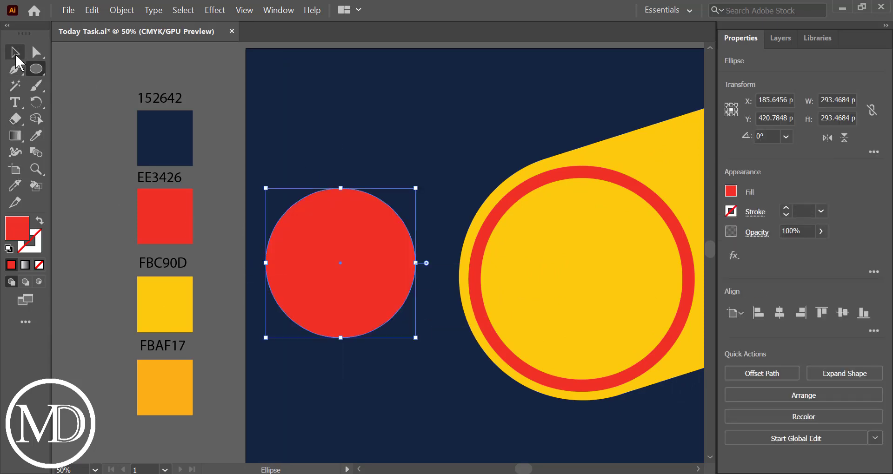
click(15, 52)
drag(338, 261, 350, 255)
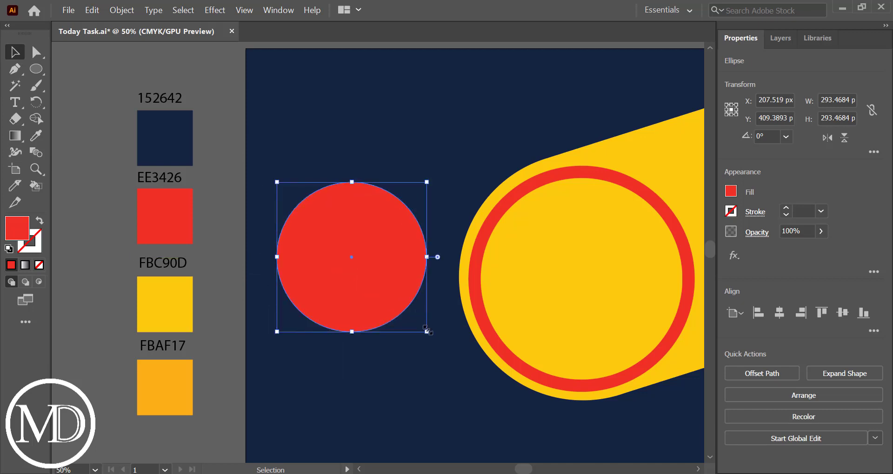
drag(427, 332, 412, 317)
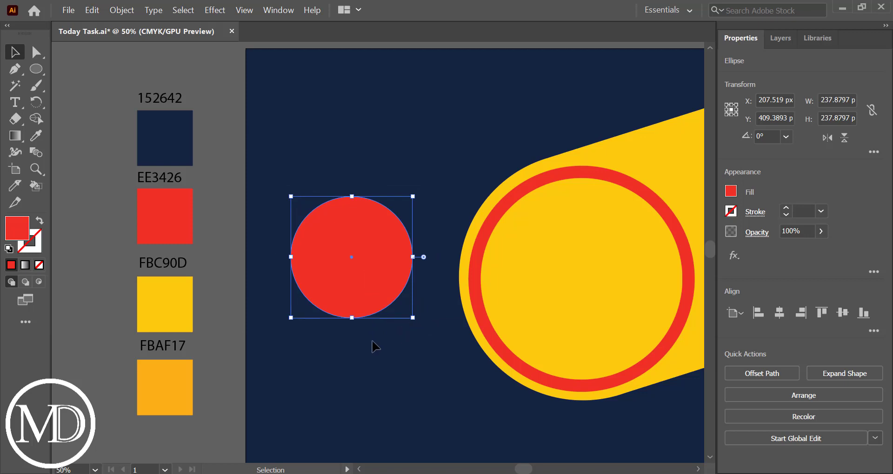
Give the circle no fill and a 3 pt white outline, then close the Color panel
click(8, 249)
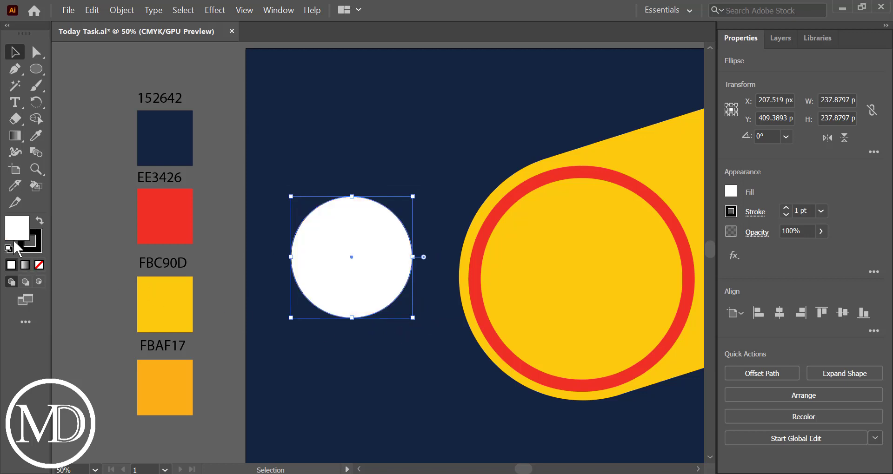
click(40, 266)
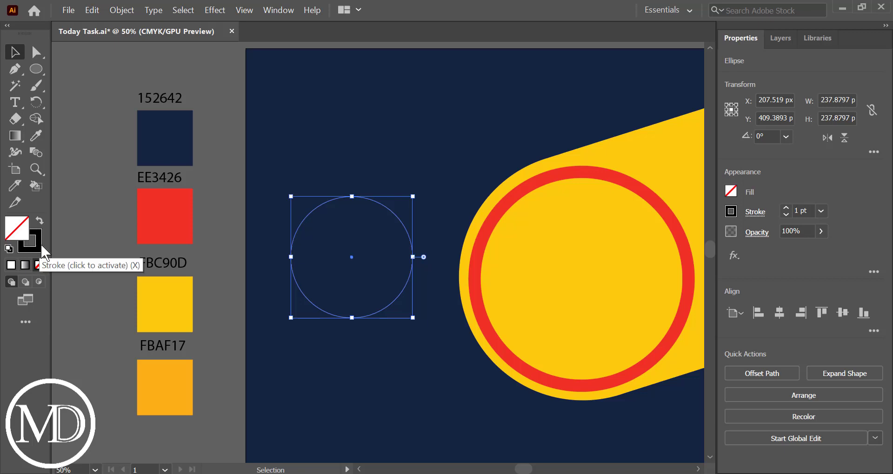
click(34, 246)
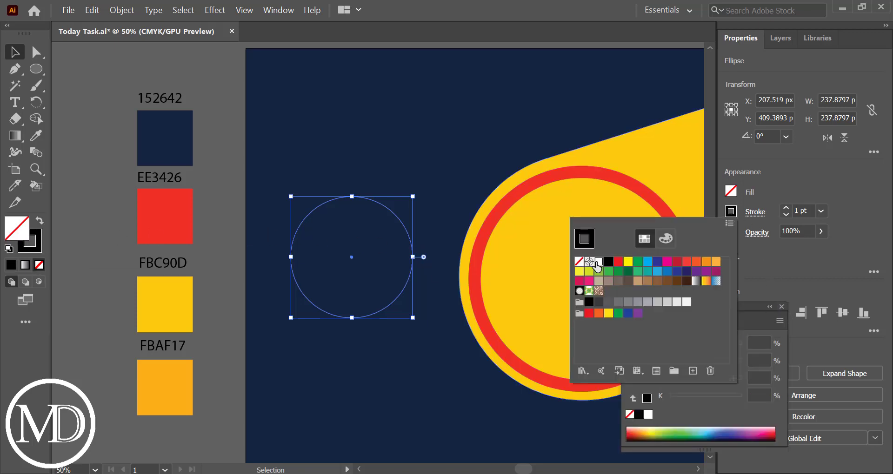
click(597, 267)
click(785, 308)
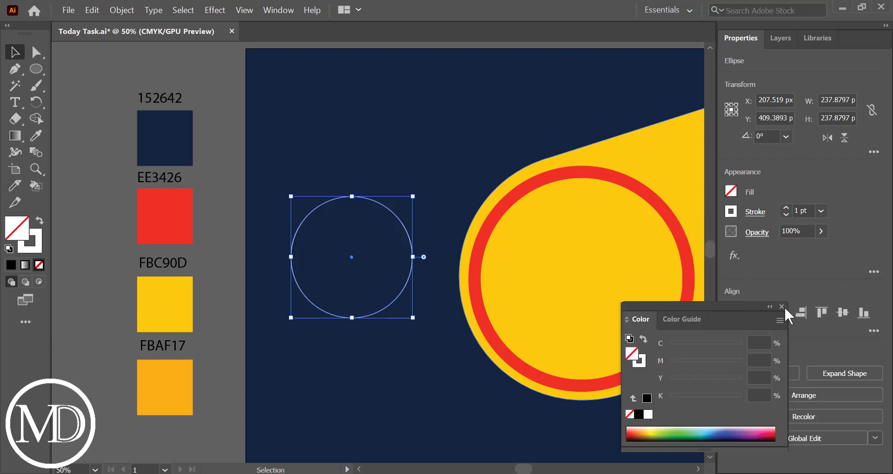
click(820, 211)
click(839, 251)
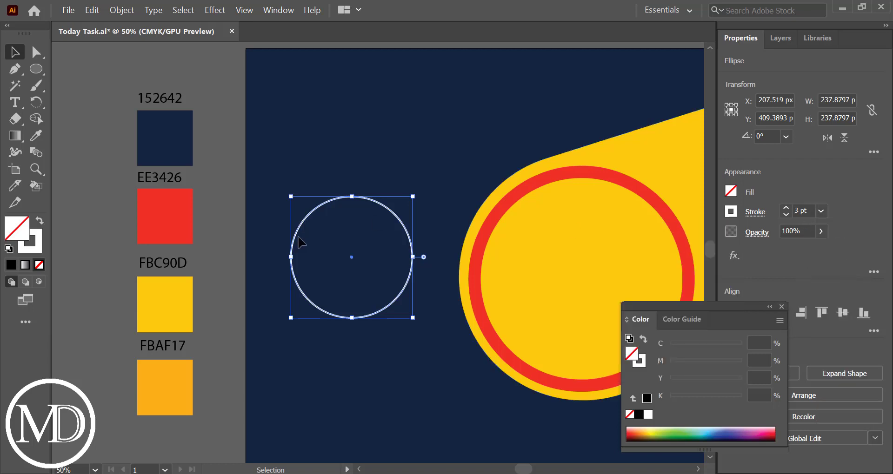
click(102, 255)
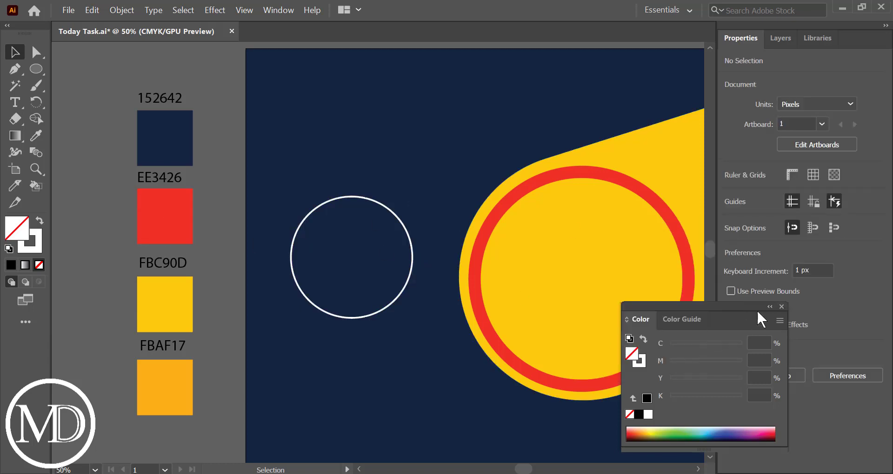
click(783, 307)
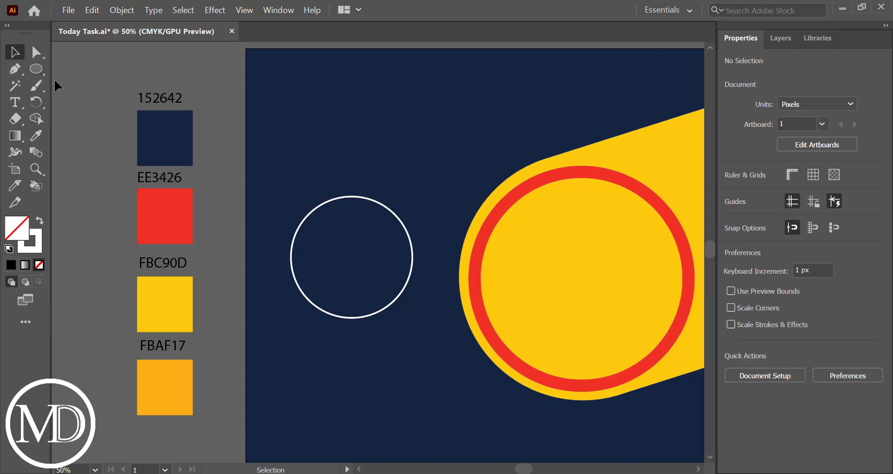
Draw a circle over the white ring and fill it with red EE3426
mouse_move(369, 254)
mouse_down()
mouse_move(388, 296)
mouse_move(406, 307)
mouse_up()
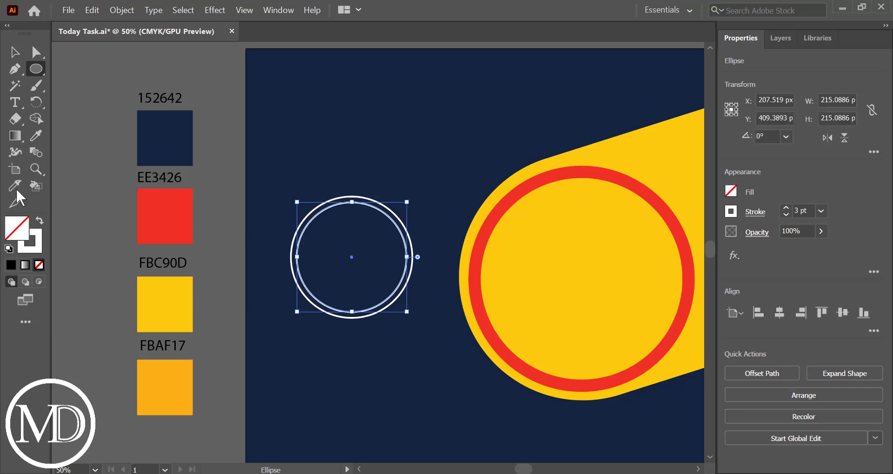
click(9, 249)
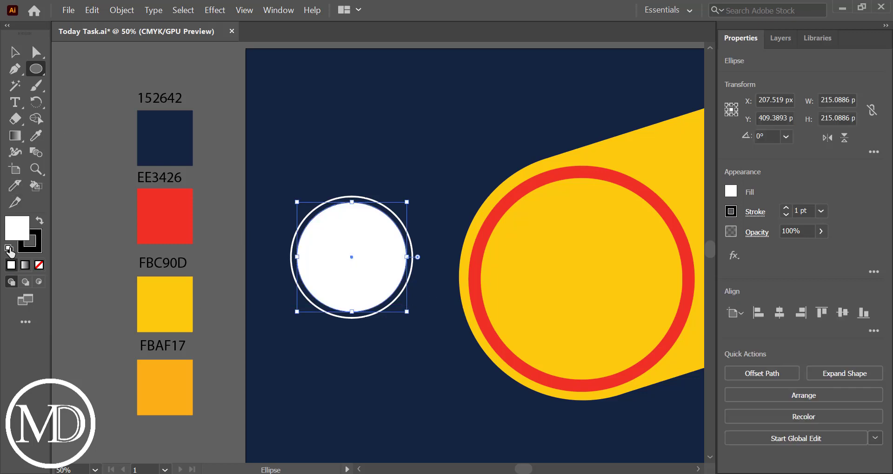
click(36, 136)
click(171, 214)
click(14, 52)
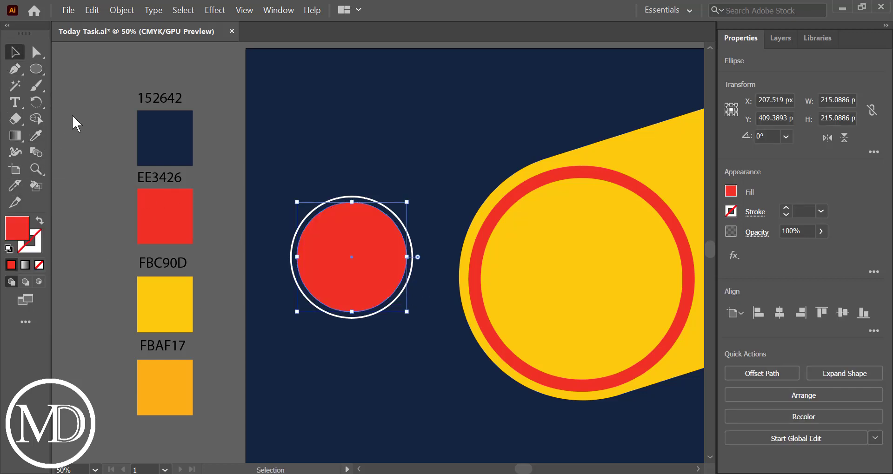
click(90, 135)
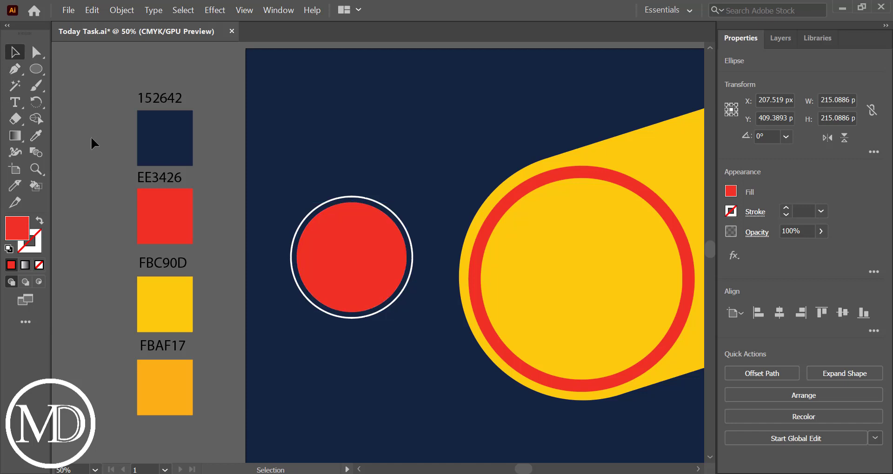
Move the red circle up and left over the white-outlined ring
click(355, 261)
drag(351, 255, 341, 243)
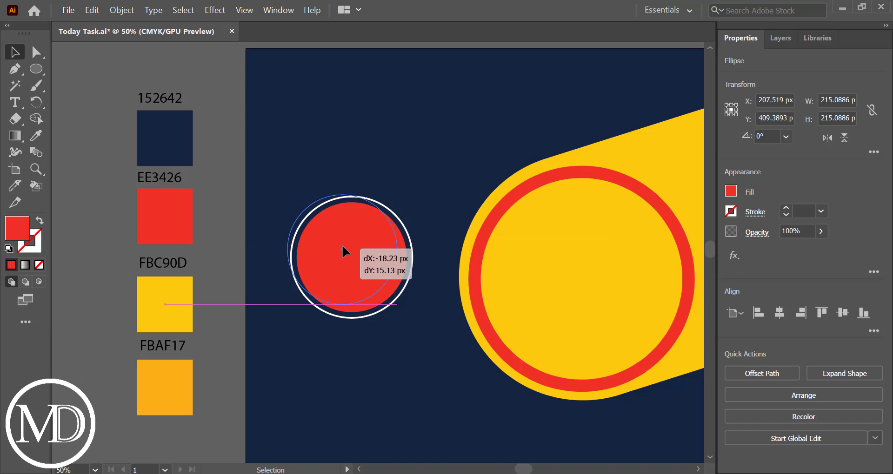
drag(342, 245, 342, 248)
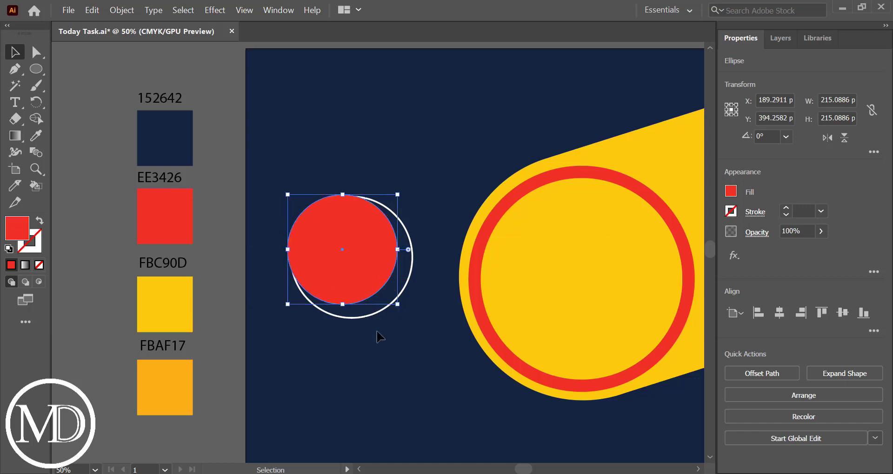
click(401, 393)
click(339, 253)
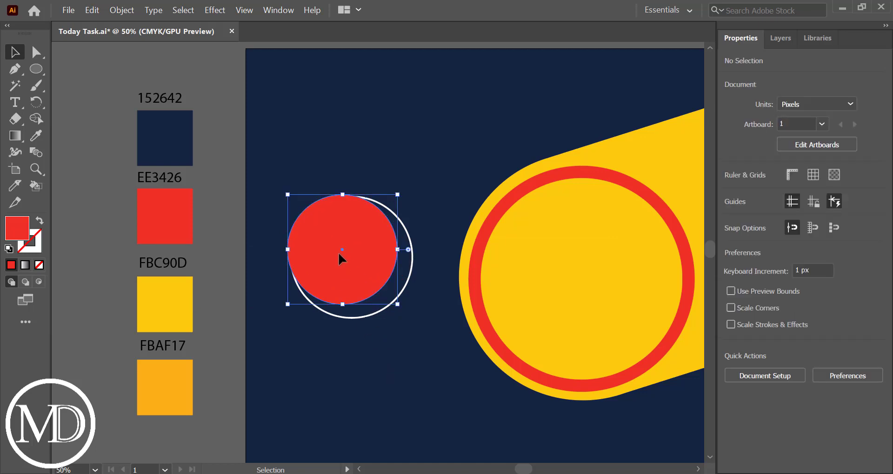
drag(339, 250, 346, 253)
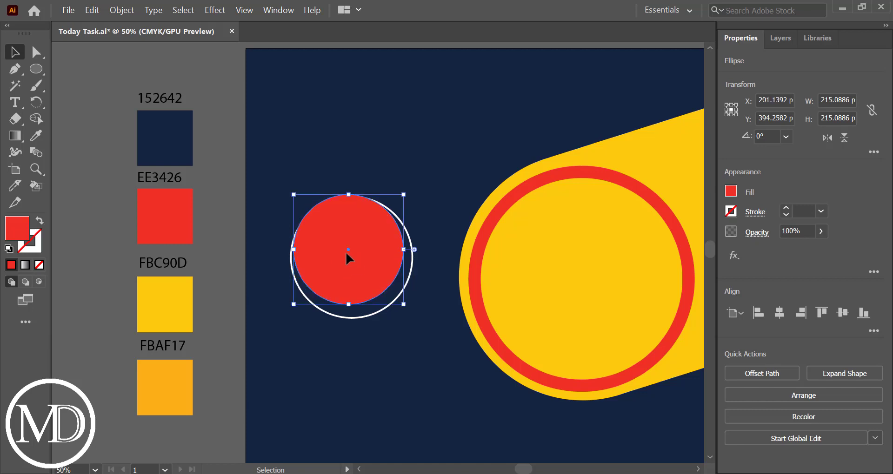
click(393, 328)
Fine-tune the red circle's position and enlarge it from its centre to about 232 px
click(368, 284)
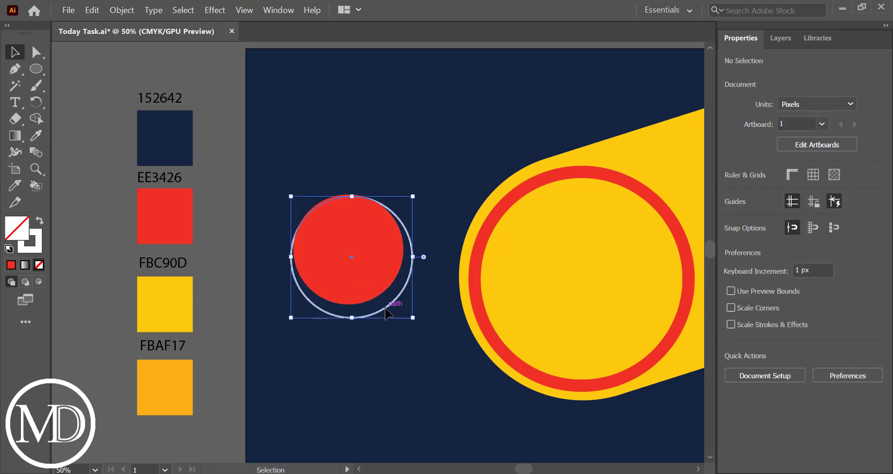
click(407, 370)
click(361, 255)
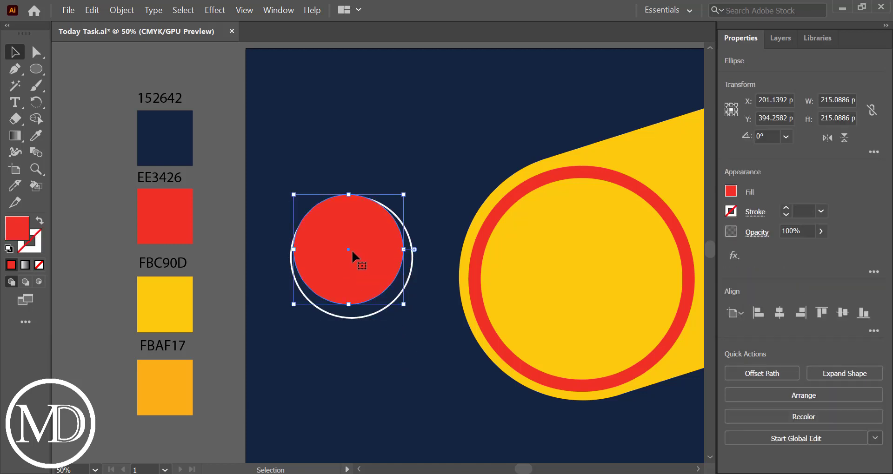
drag(351, 250, 348, 249)
drag(401, 305, 414, 310)
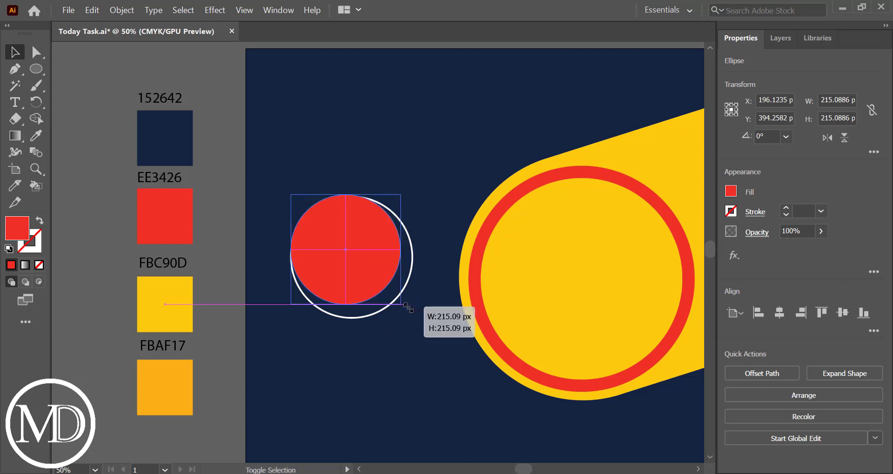
click(409, 346)
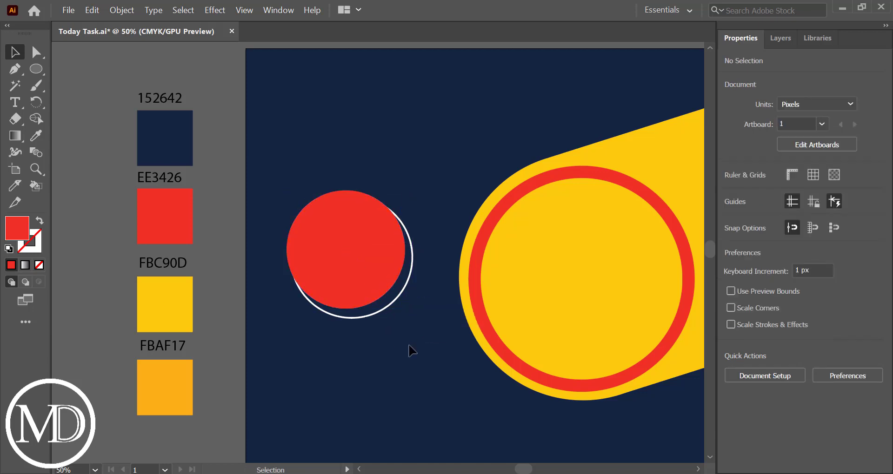
Add 40% text inside the red circle, scale it up and shift it right
click(15, 102)
click(330, 252)
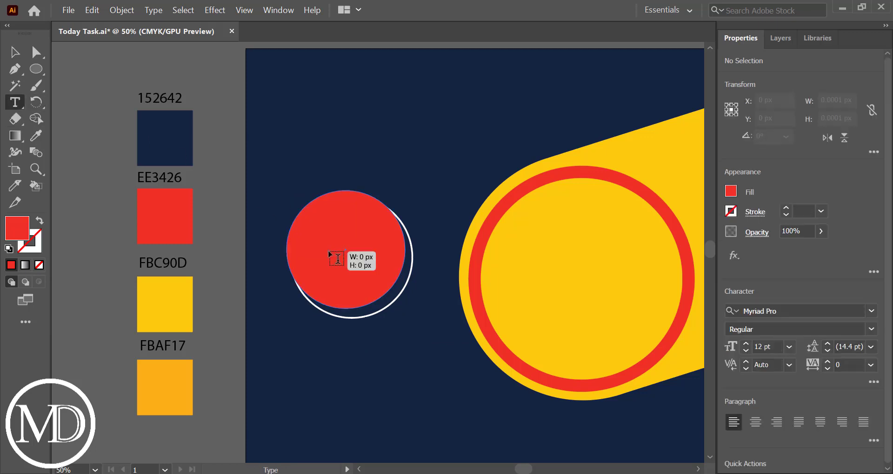
key(BackSpace)
text(40)
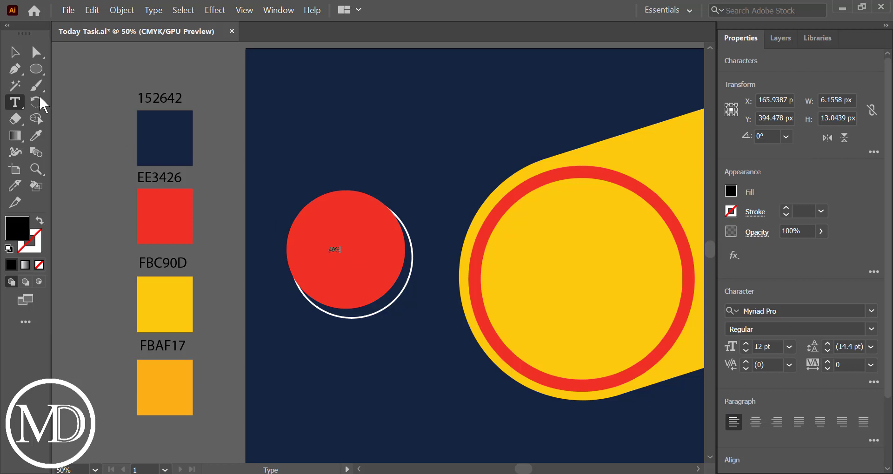
click(15, 52)
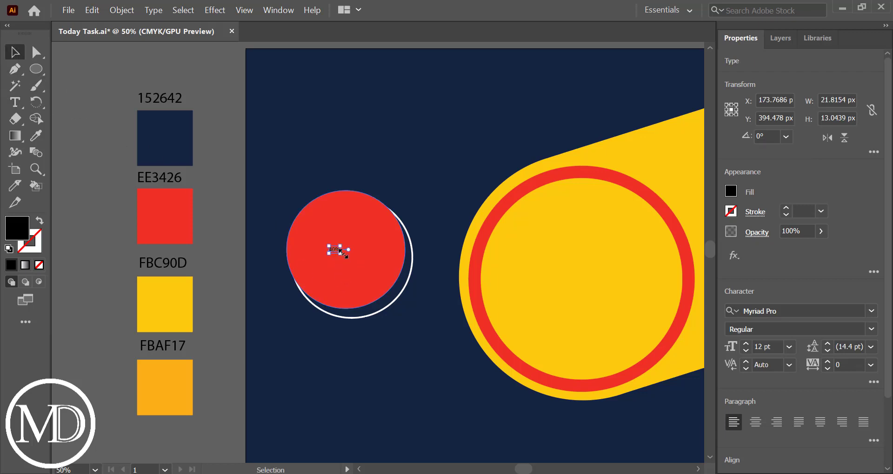
drag(343, 252, 381, 279)
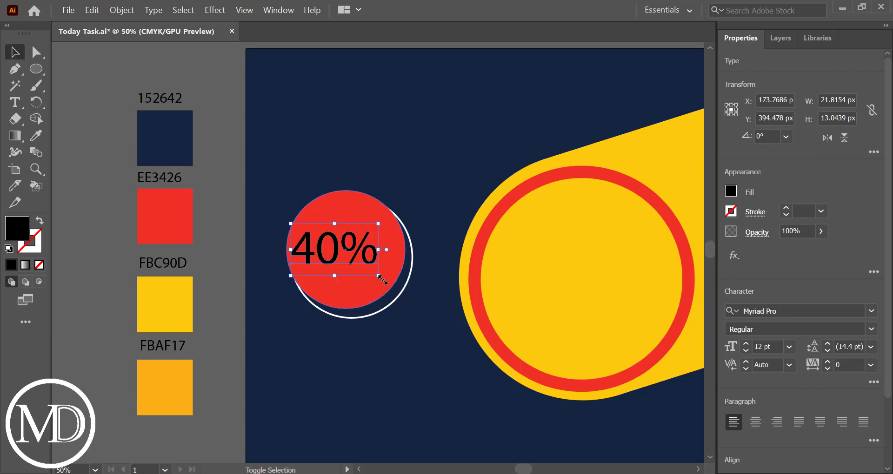
drag(343, 255, 353, 255)
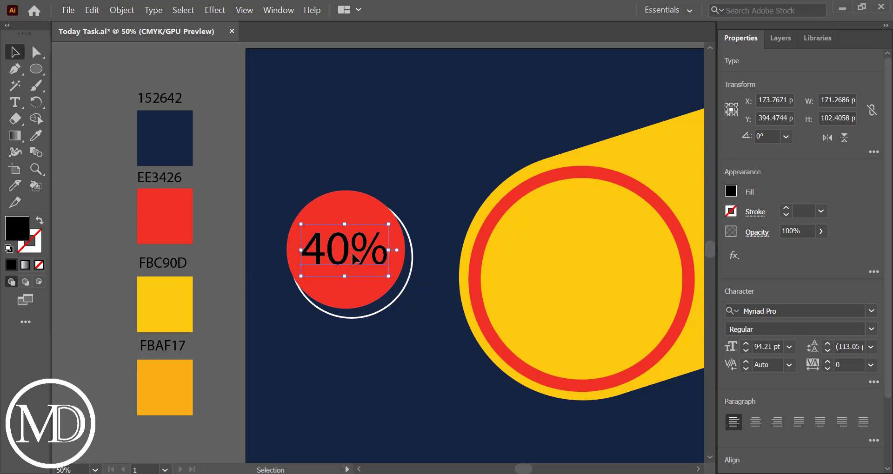
Set the 40% text in the Futura Extra Black BT font
click(873, 315)
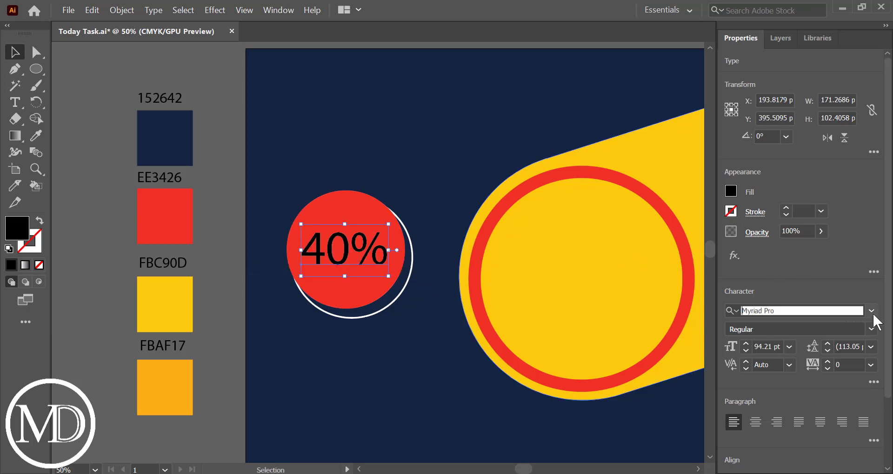
text(fu)
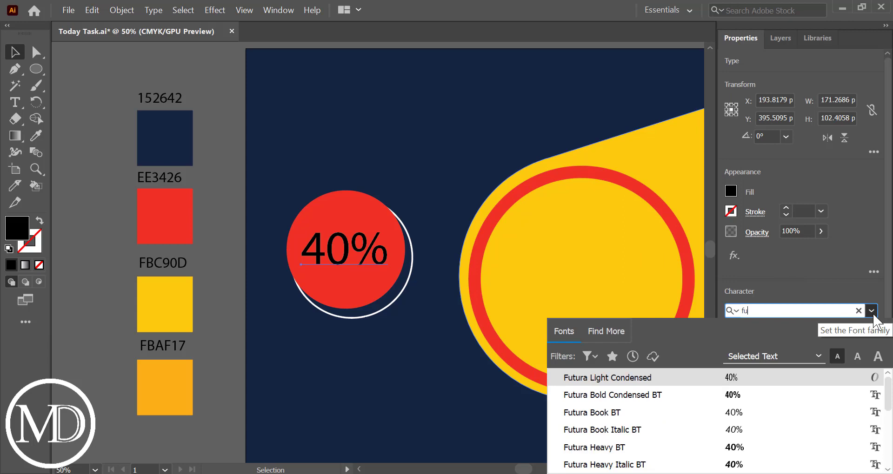
key(Down)
key(Down)
key(Down)
key(Up)
key(Up)
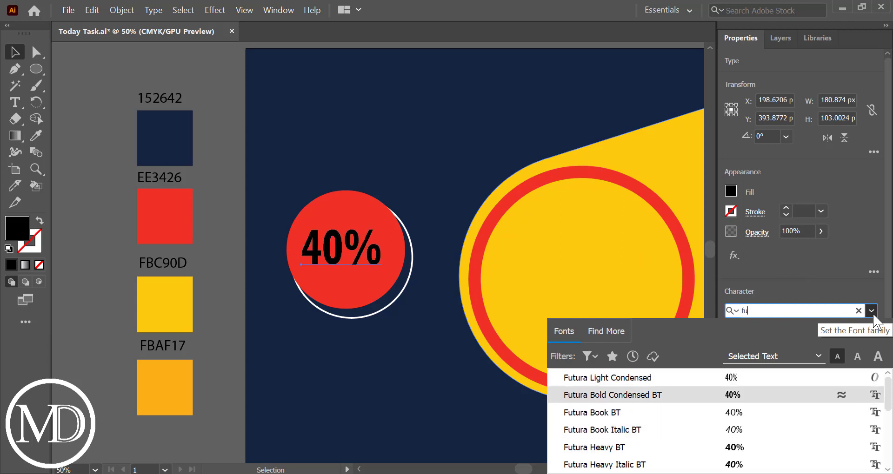
key(Down)
key(Down)
key(Down)
key(Down)
key(Down)
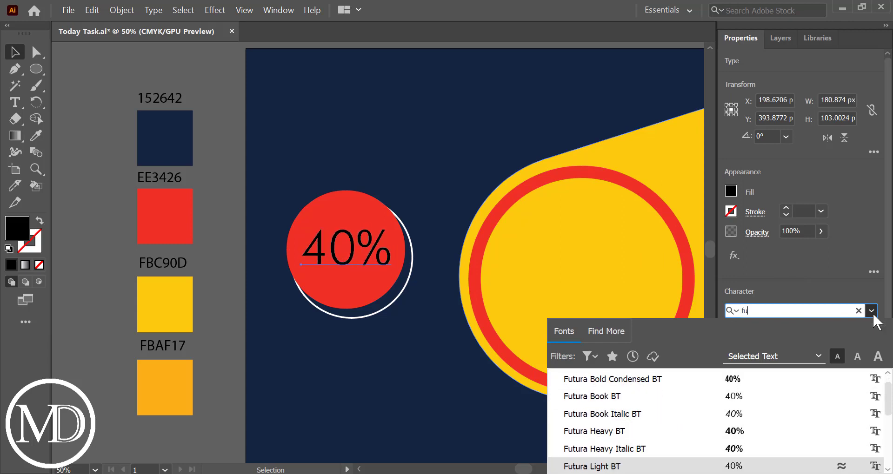
key(Down)
key(Down)
key(Down)
key(Down)
key(Down)
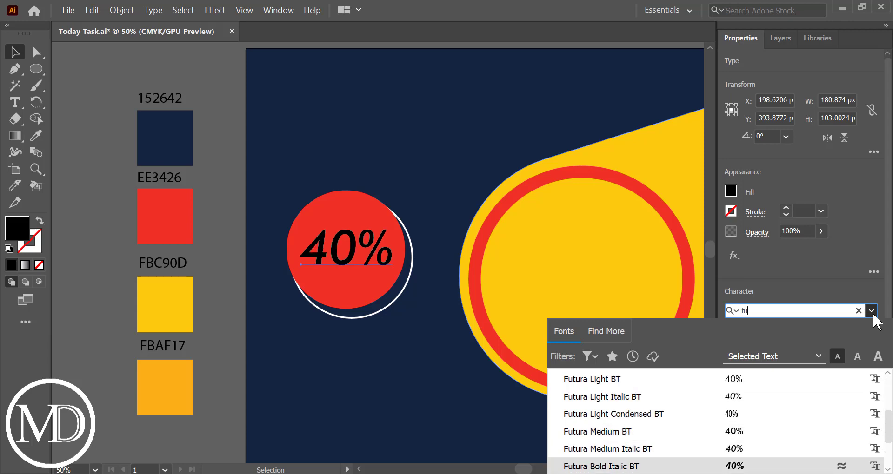
key(Down)
key(Down)
key(Down)
key(Up)
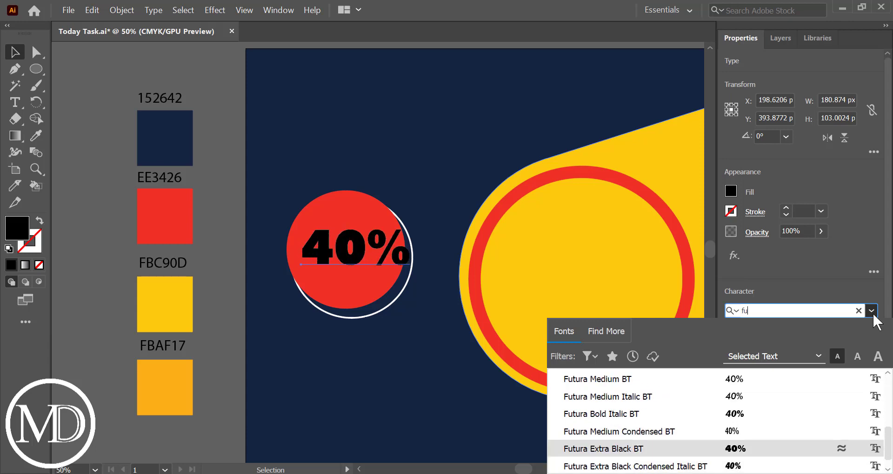
key(Return)
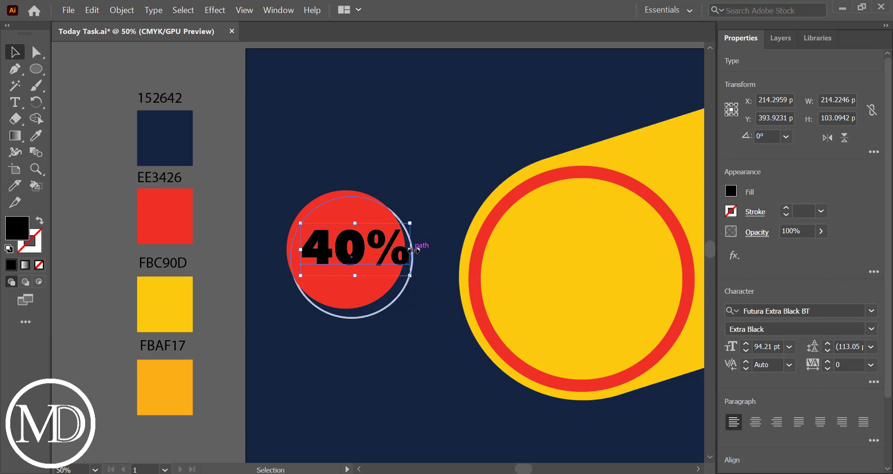
Shrink 40% slightly, centre it on the red circle, and move both up-left together
drag(412, 250, 402, 249)
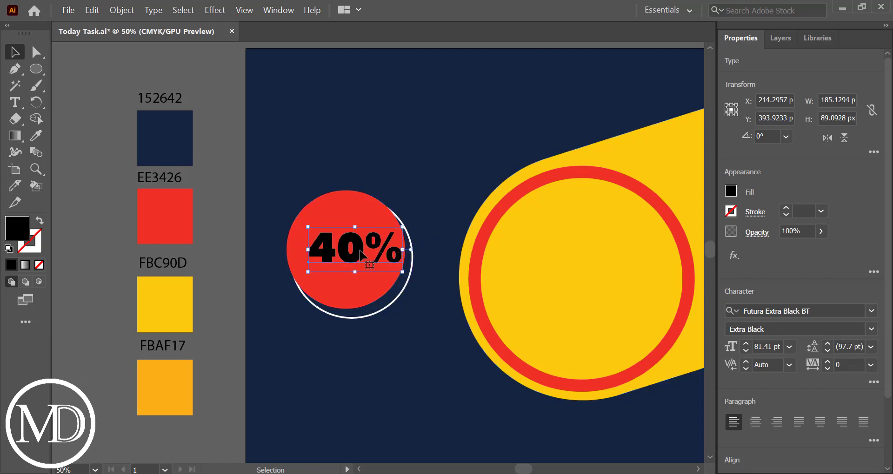
shift+click(319, 210)
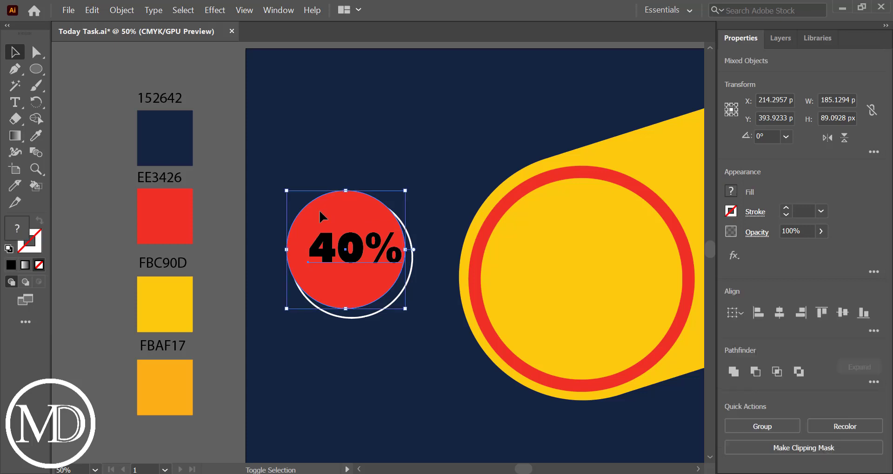
click(780, 312)
click(842, 312)
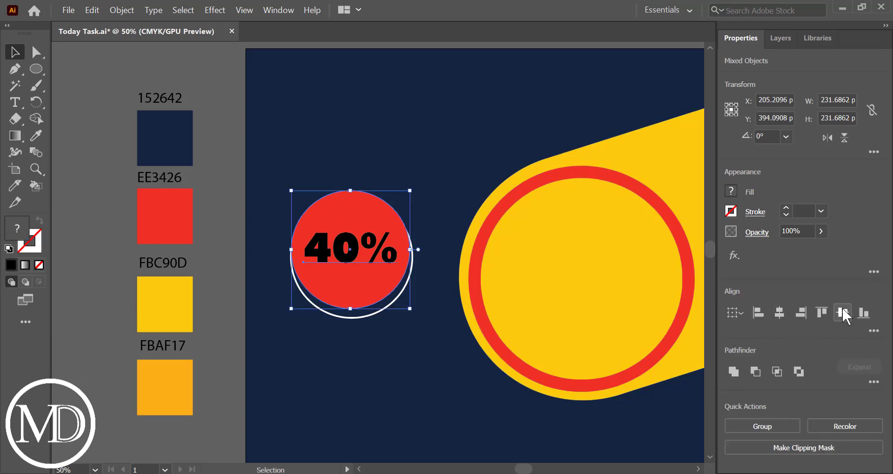
click(296, 317)
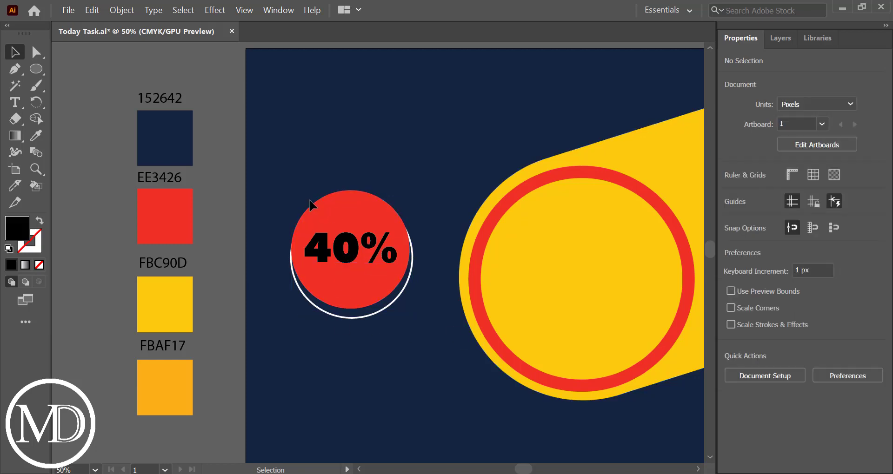
click(330, 215)
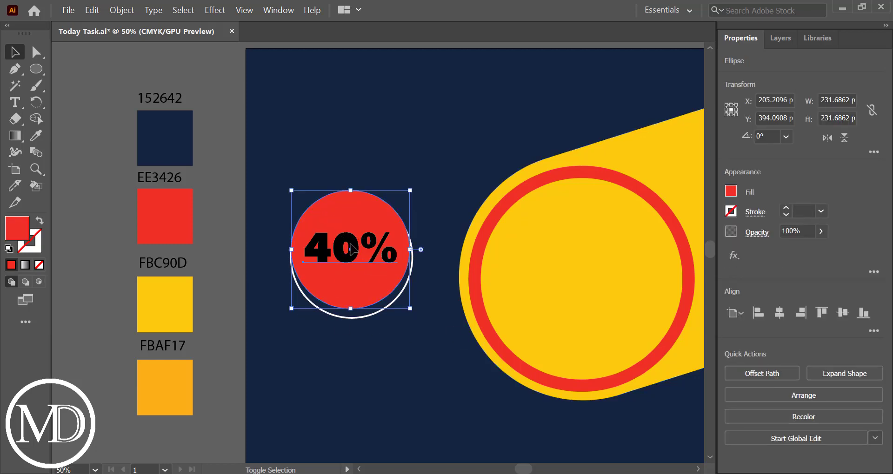
shift+click(352, 251)
drag(352, 251, 349, 248)
click(400, 350)
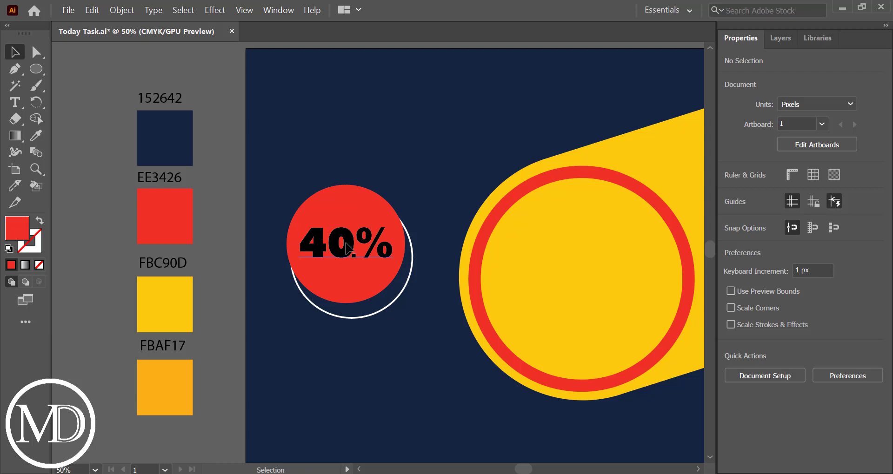
Convert the 40% text to outlines with Create Outlines
click(352, 255)
scroll(758, 403, down, 3)
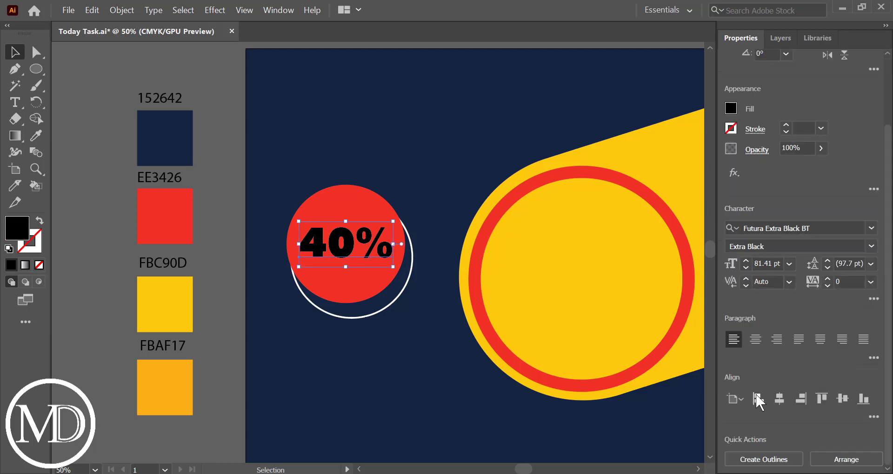
click(761, 459)
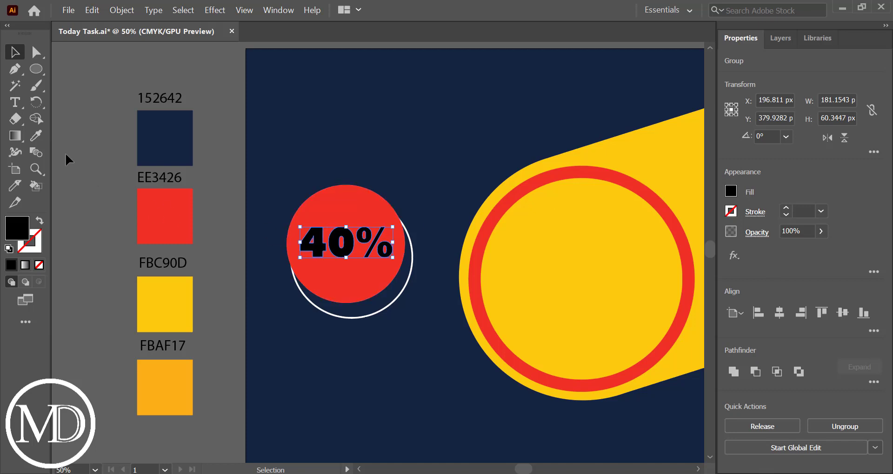
Fill the outlined 40% with yellow FBC90D using the Eyedropper
click(36, 135)
click(142, 277)
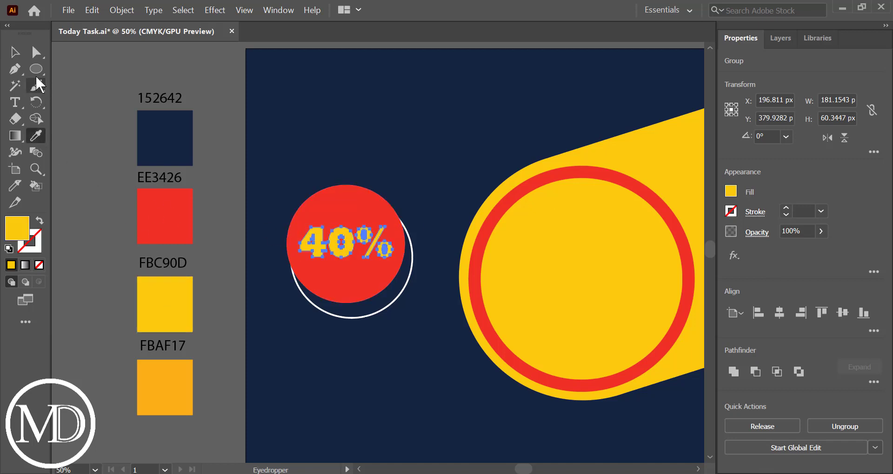
click(15, 52)
click(207, 77)
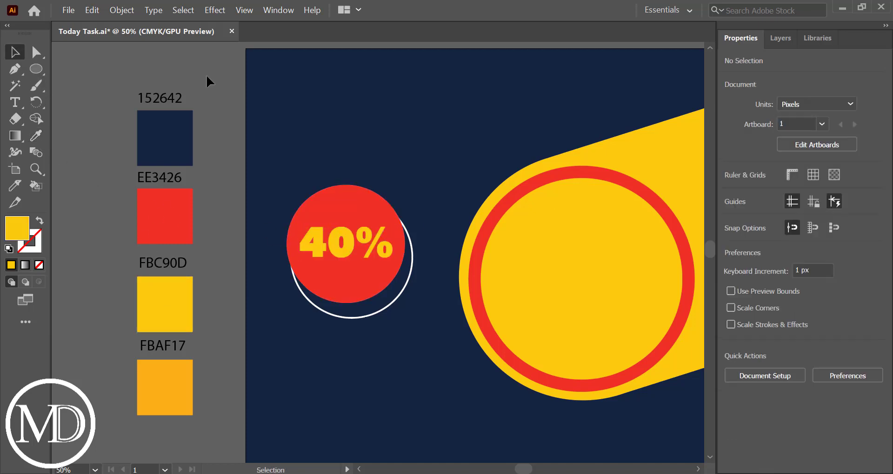
scroll(206, 74, up, 2)
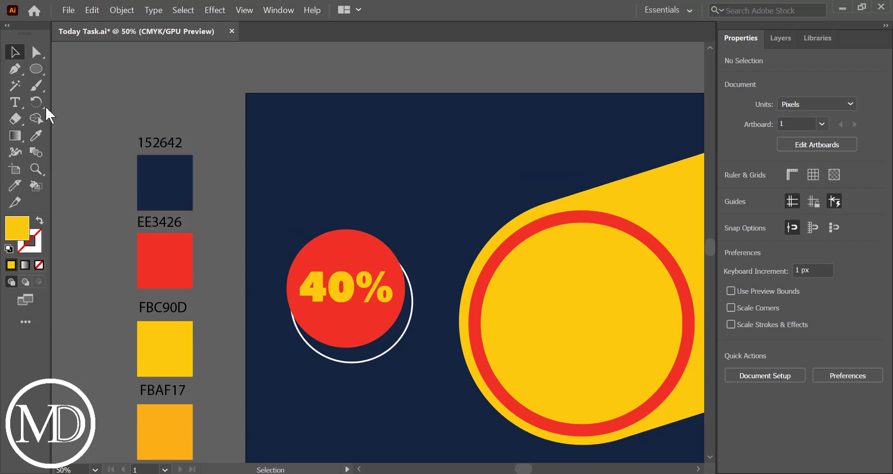
Type a SALE text object above the badge and make it white
click(24, 103)
click(321, 171)
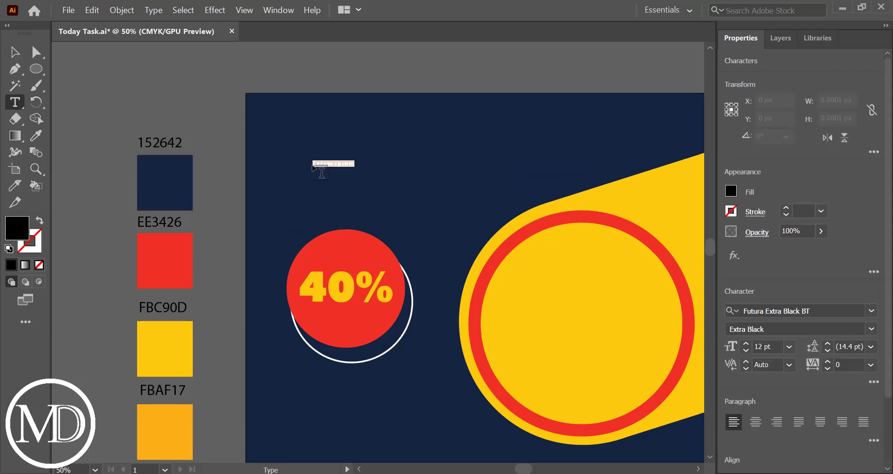
text(SALE)
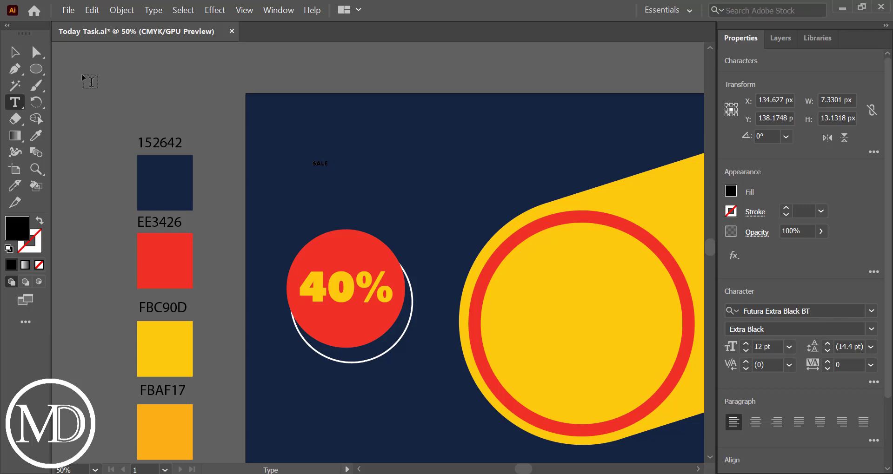
click(15, 52)
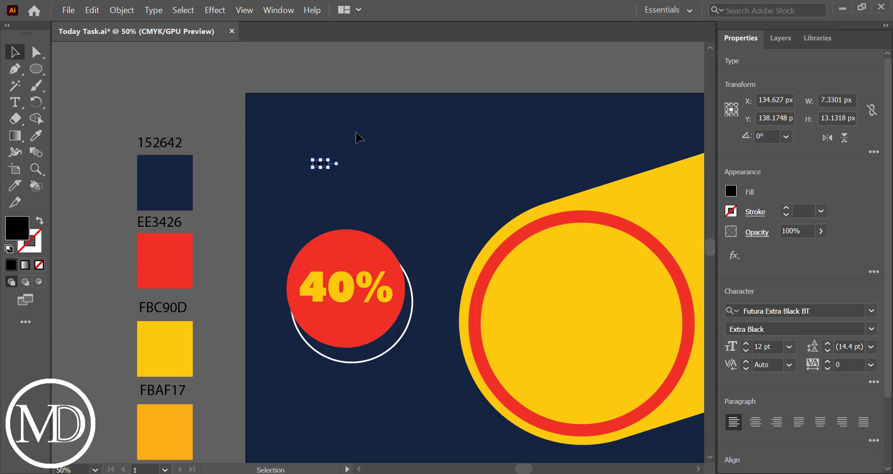
click(729, 193)
click(599, 241)
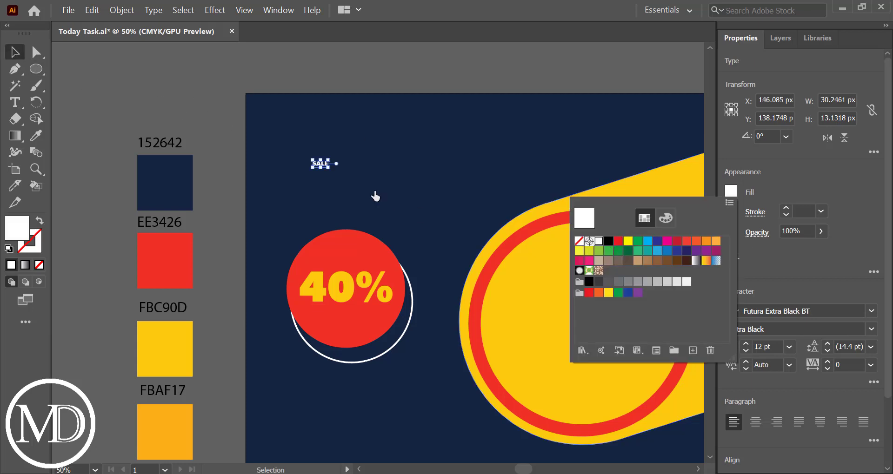
click(200, 106)
Enlarge SALE to about 98 pt and position it above the badge
drag(329, 167, 384, 205)
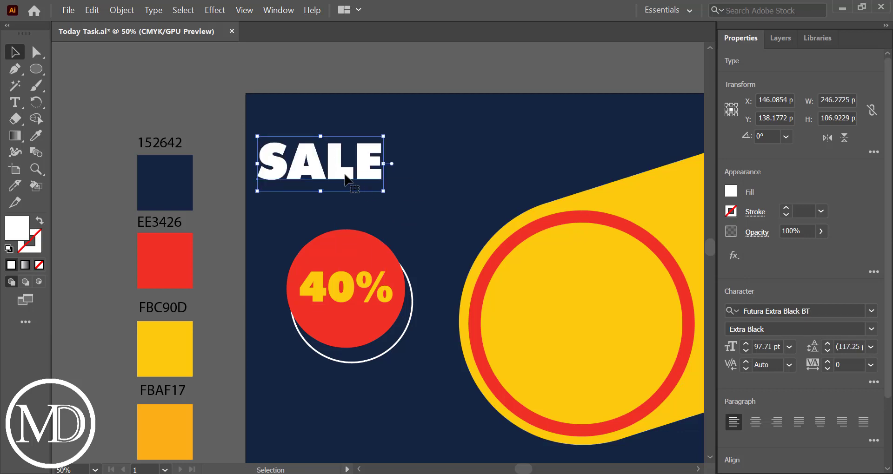
drag(345, 176, 390, 182)
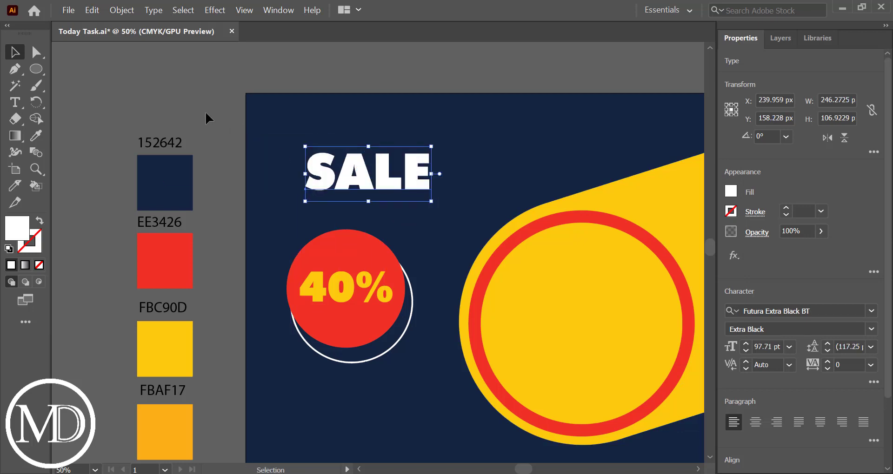
click(213, 103)
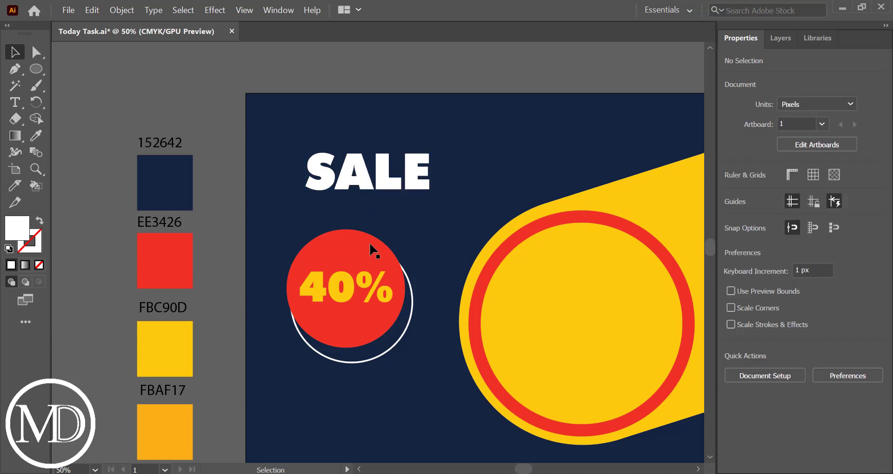
scroll(374, 260, down, 1)
scroll(376, 269, down, 2)
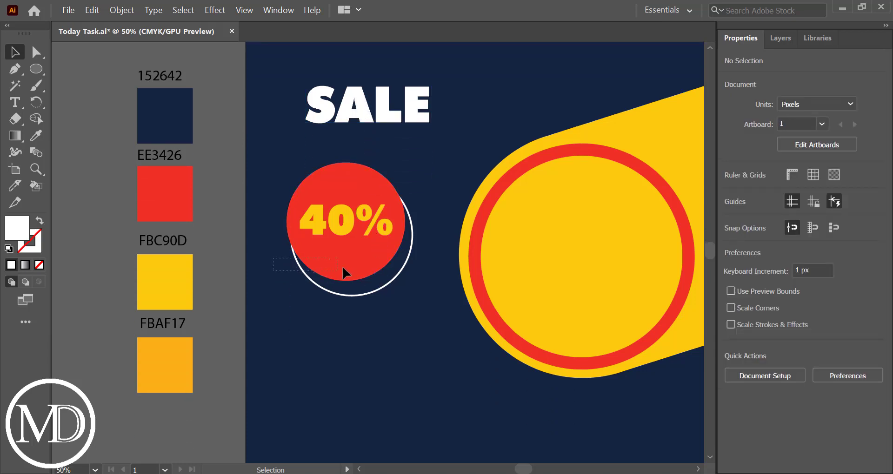
Group the two badge circles and try moving them lower, then undo the move
drag(342, 266, 366, 255)
key(a)
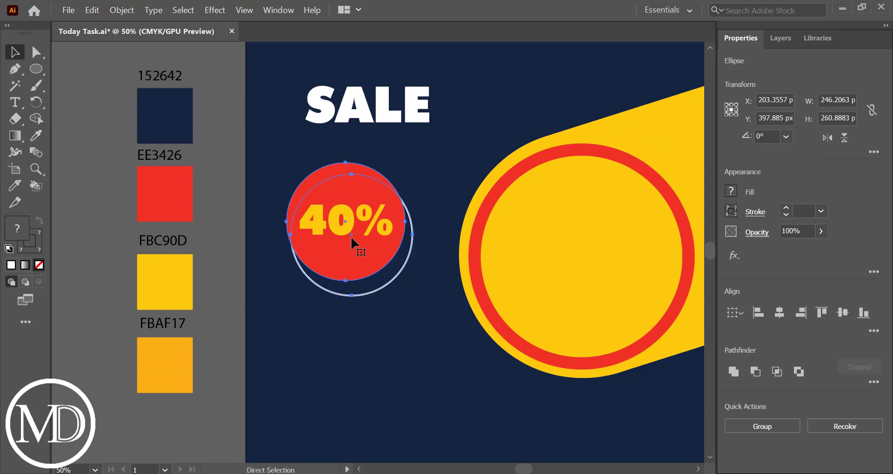
key(ctrl+g)
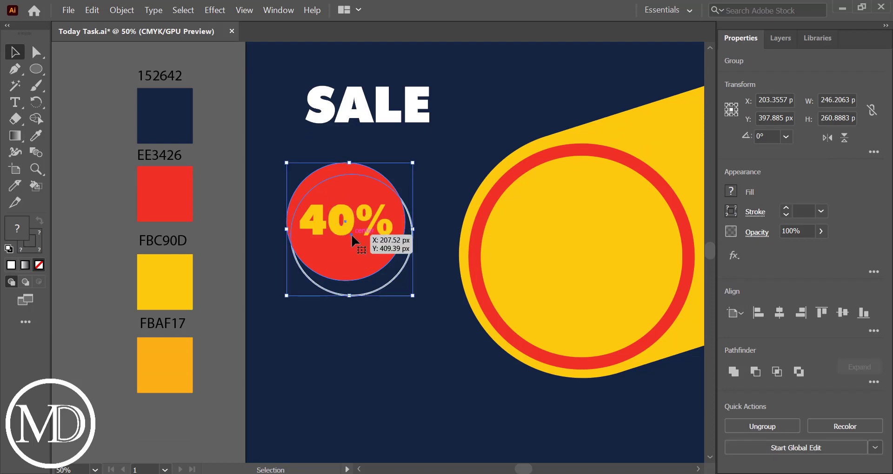
drag(351, 236, 351, 264)
click(419, 282)
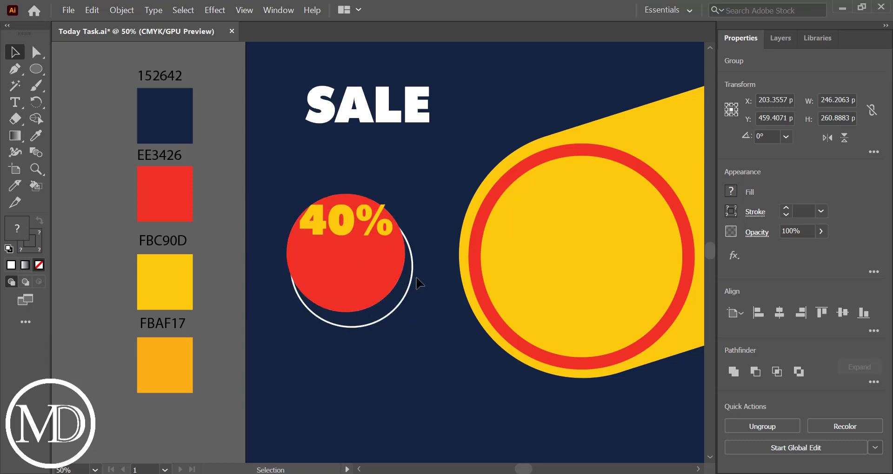
key(ctrl+z)
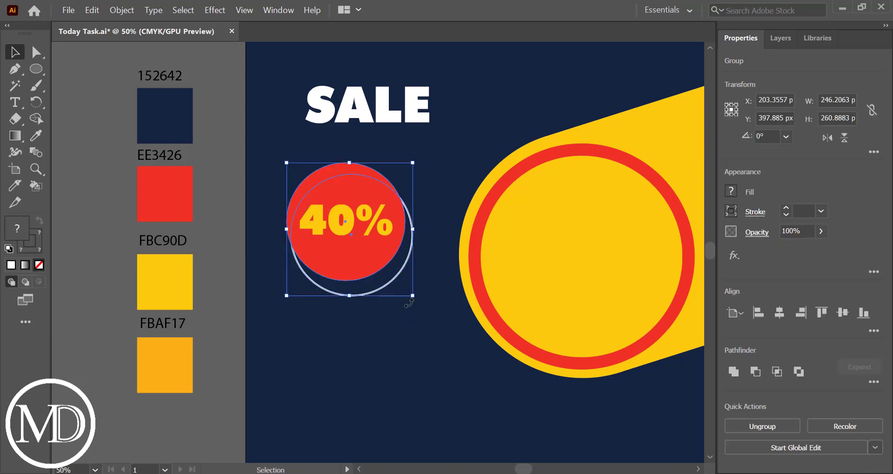
Group the badge circles with 40%, shift the group down-right, and lower SALE slightly
drag(427, 319, 335, 229)
drag(293, 188, 286, 182)
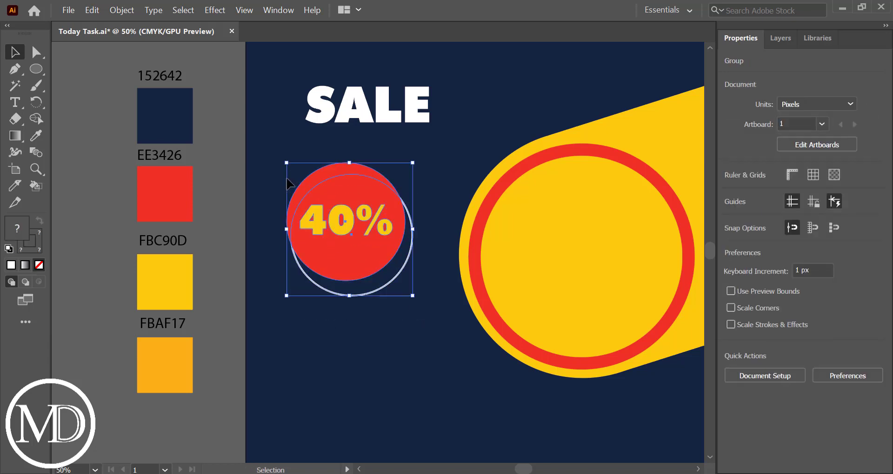
key(ctrl+g)
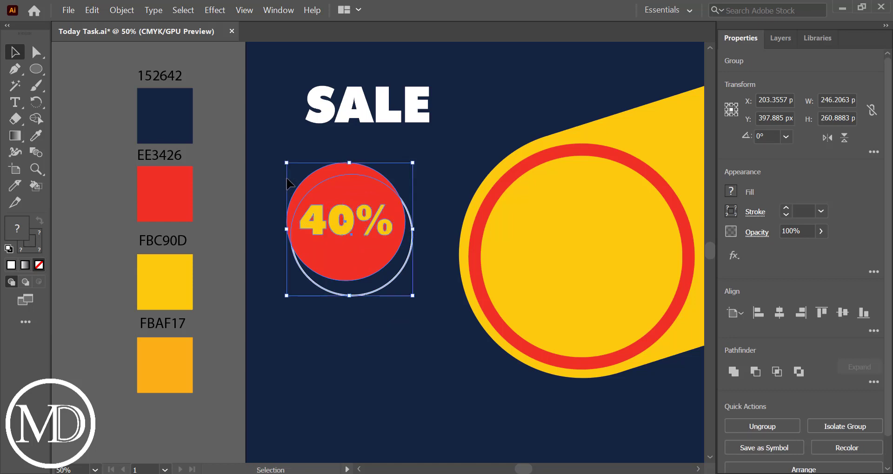
click(405, 331)
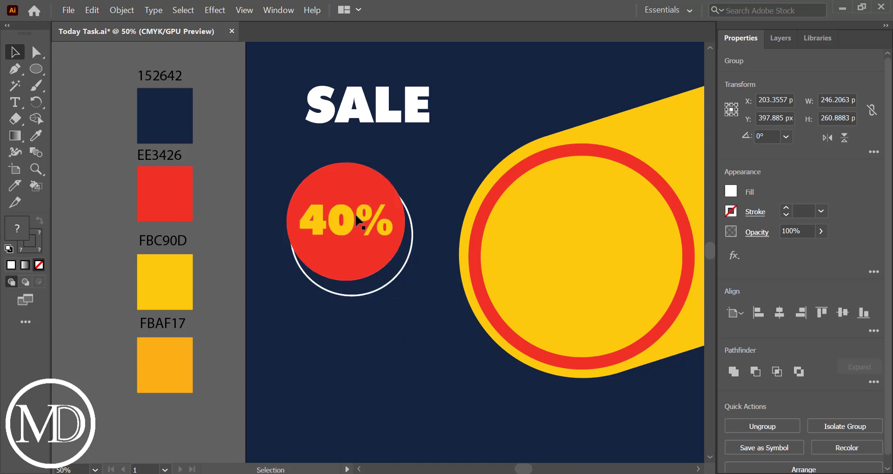
mouse_move(349, 207)
mouse_down()
mouse_move(356, 247)
mouse_move(346, 255)
mouse_up()
click(435, 313)
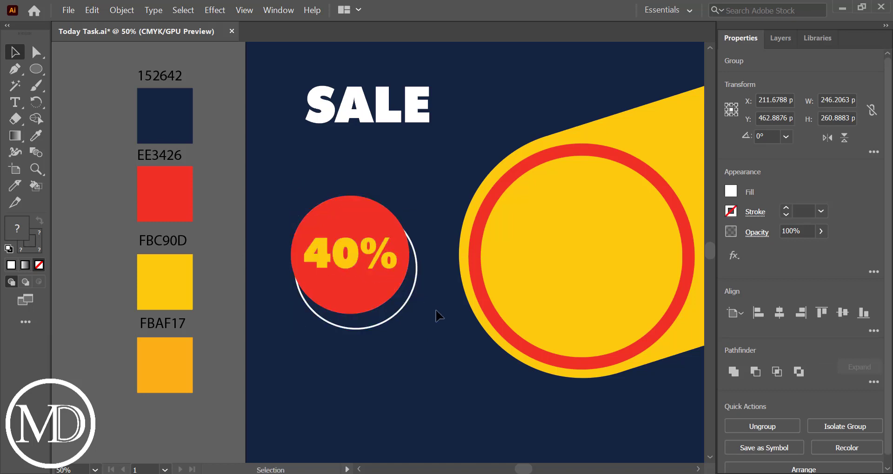
scroll(392, 239, up, 3)
drag(378, 205, 373, 226)
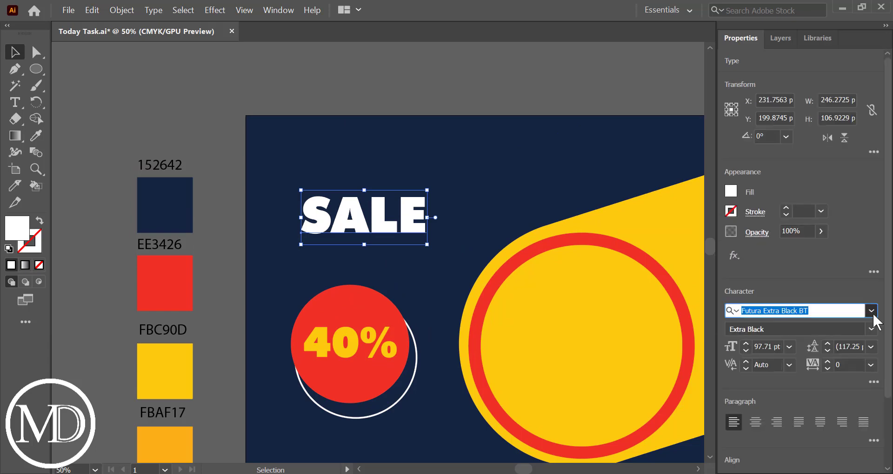
Set SALE in Futura Heavy BT and enlarge it to about 117 pt
click(871, 311)
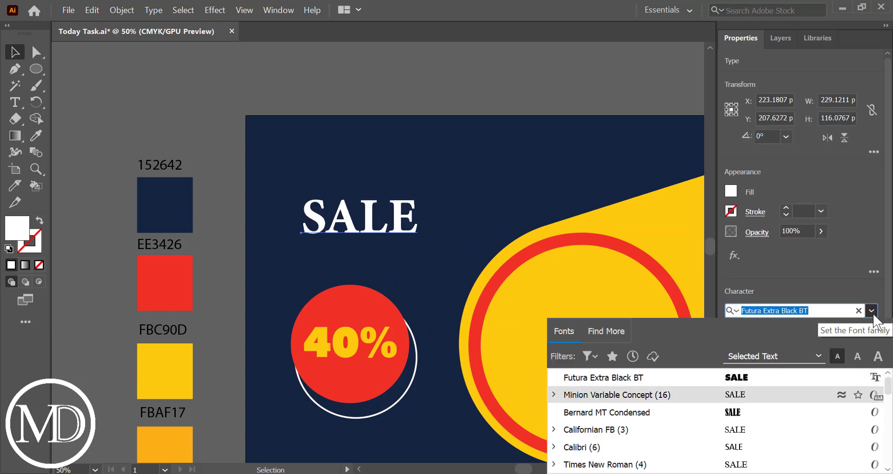
key(Down)
key(Down)
key(Down)
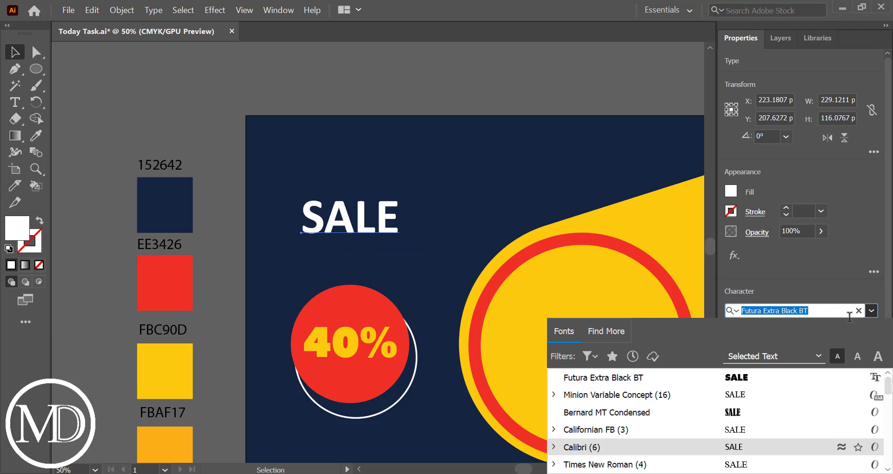
click(822, 307)
key(BackSpace)
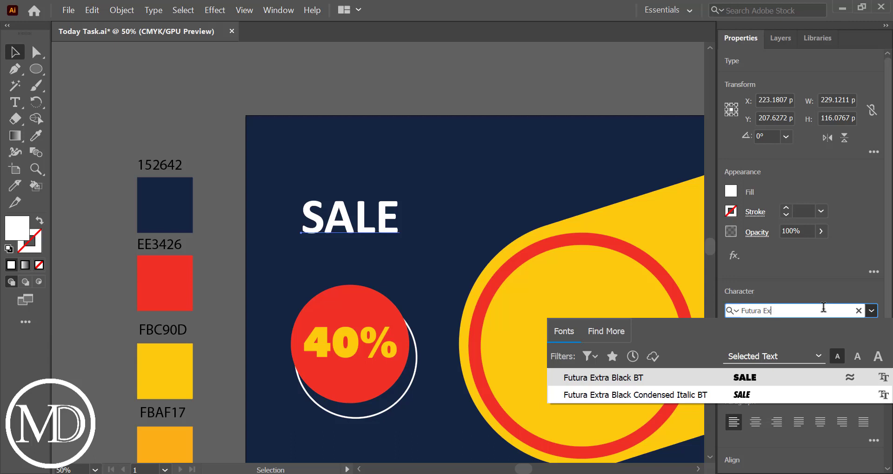
key(BackSpace)
key(BackSpace)
key(BackSpace)
key(Down)
key(Down)
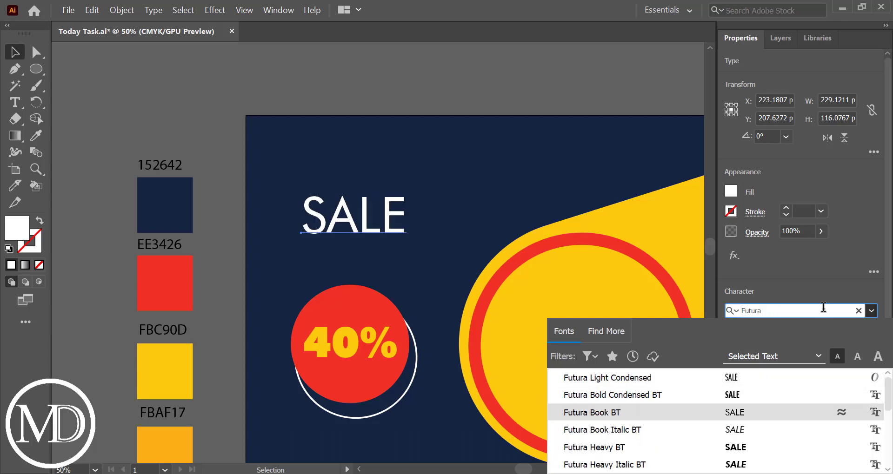
key(Down)
key(Down)
key(Down)
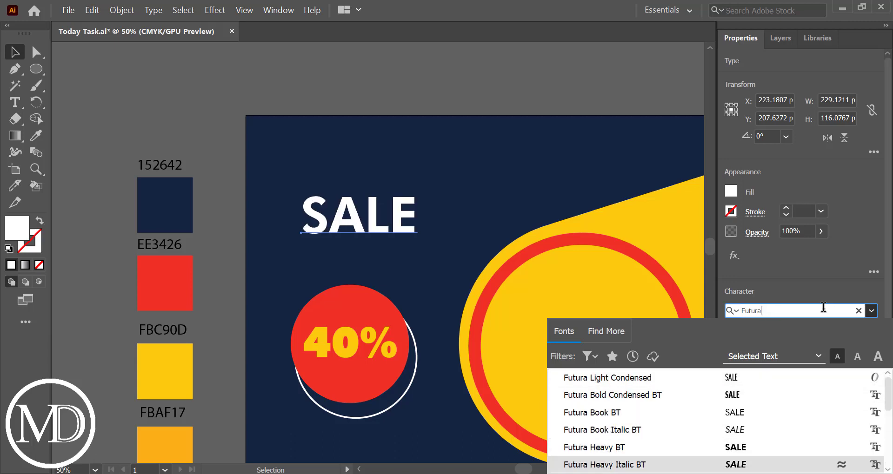
key(Up)
key(Return)
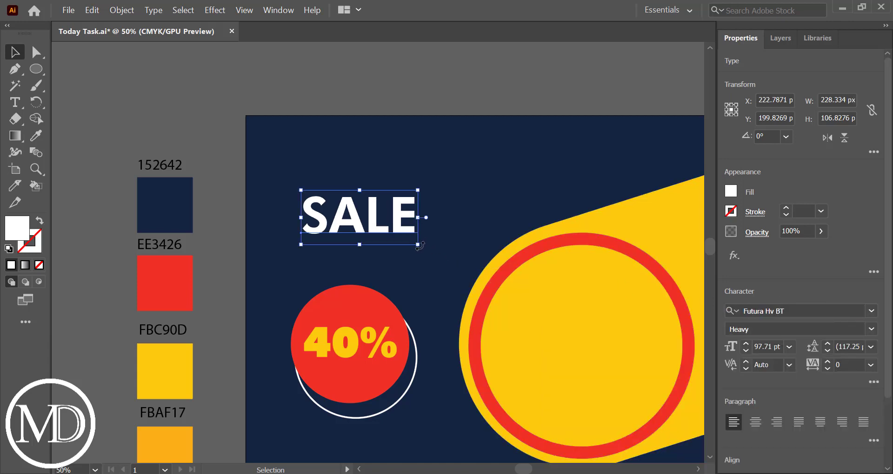
mouse_move(418, 244)
mouse_down()
mouse_move(430, 251)
mouse_move(396, 238)
mouse_up()
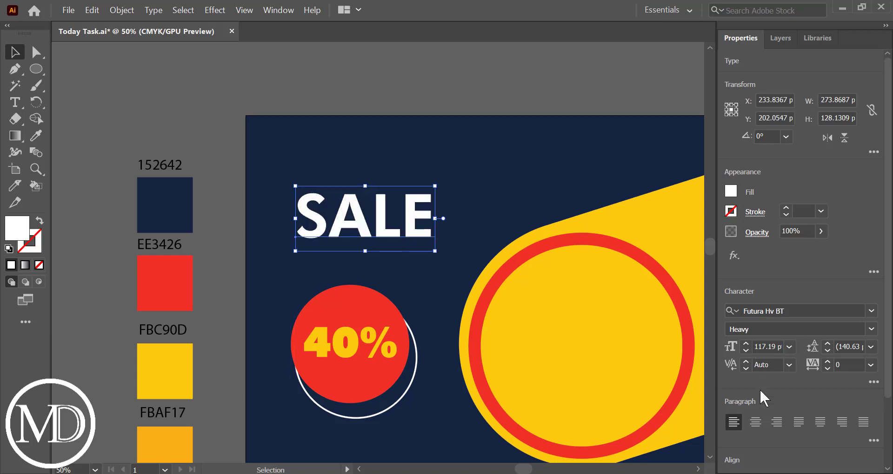
scroll(764, 398, down, 3)
Convert SALE to outlines and fill it with red EE3426
click(766, 461)
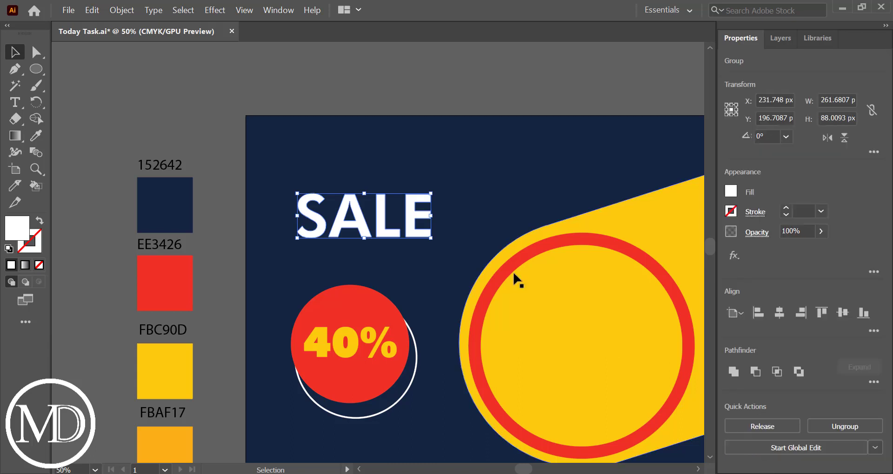
click(36, 135)
click(144, 282)
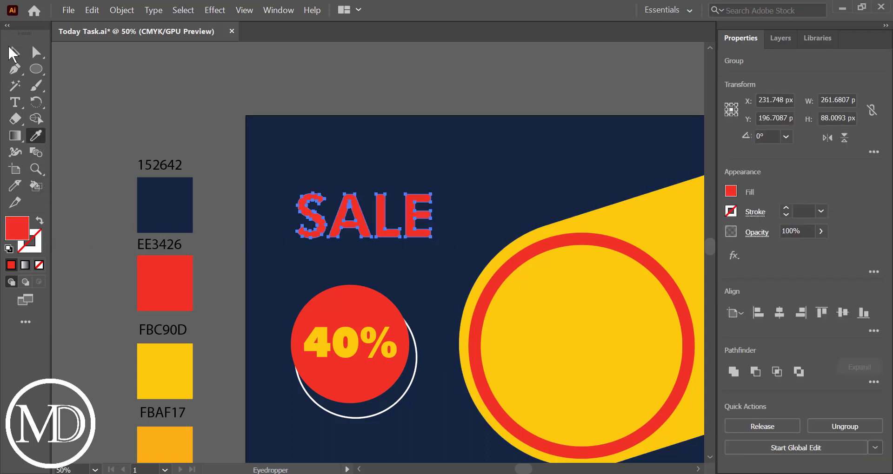
click(14, 52)
click(153, 97)
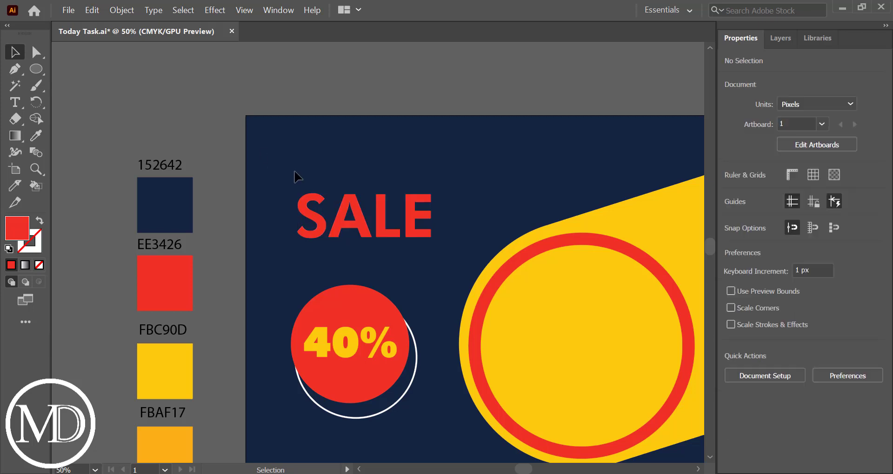
Duplicate SALE 14 px higher and fill the copy with yellow FBC90D
click(365, 218)
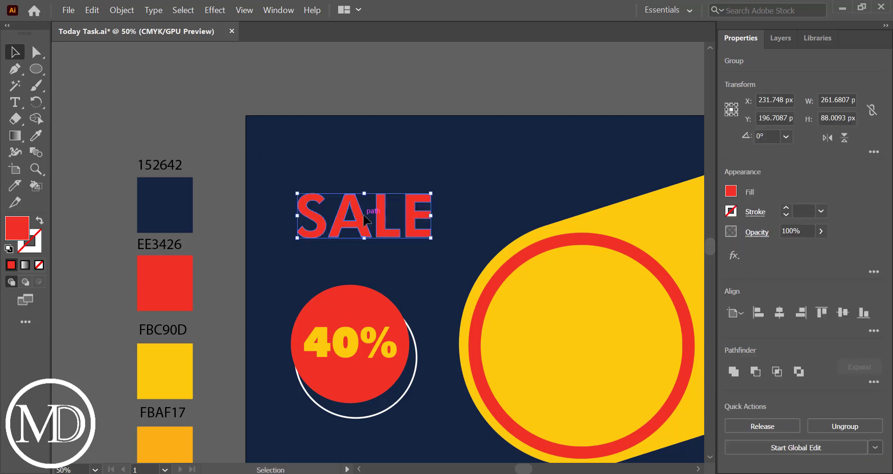
alt+drag(364, 215, 363, 208)
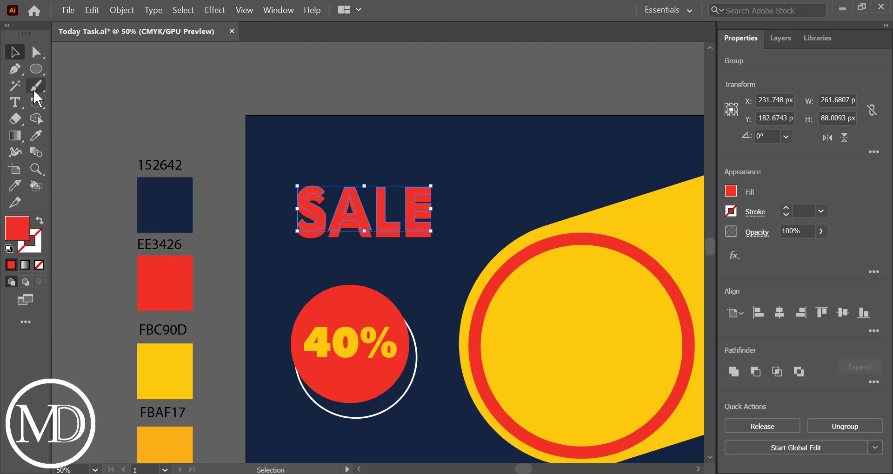
click(35, 136)
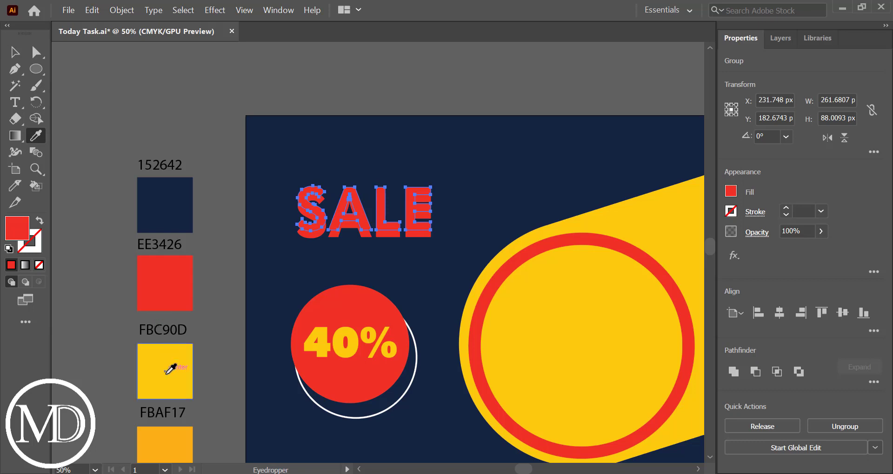
click(163, 374)
click(14, 52)
click(138, 110)
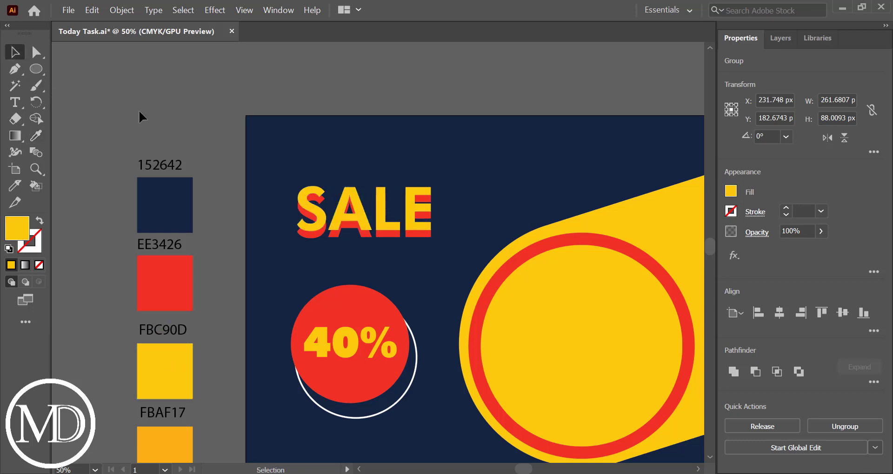
Nudge the yellow SALE left and down to adjust its offset over the red shadow
double_click(362, 225)
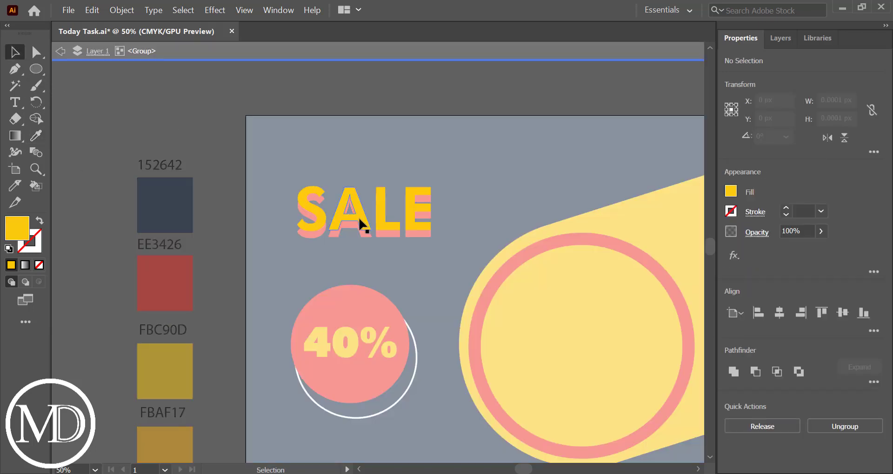
key(Escape)
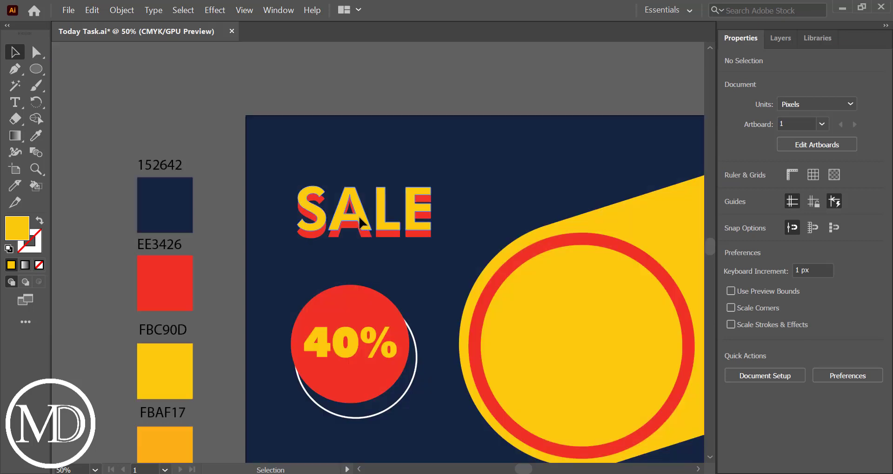
click(361, 225)
key(Left)
key(Left)
key(Left)
key(Down)
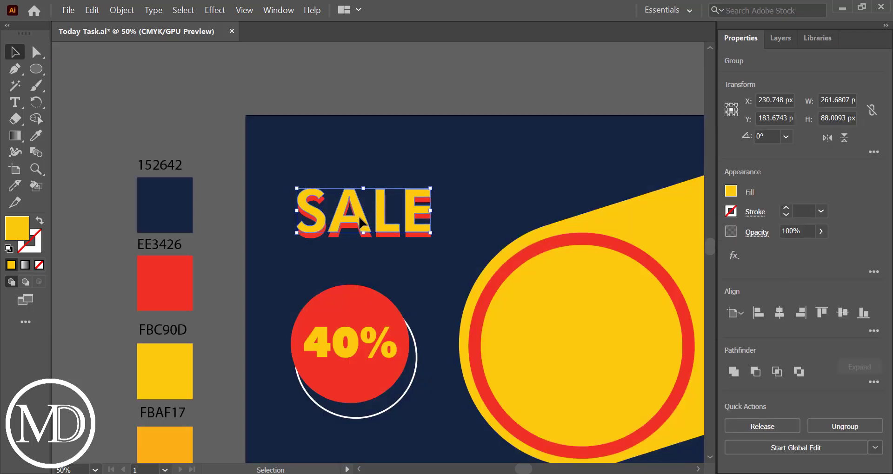
key(Down)
key(Down)
key(Down)
key(Down)
key(Left)
key(Down)
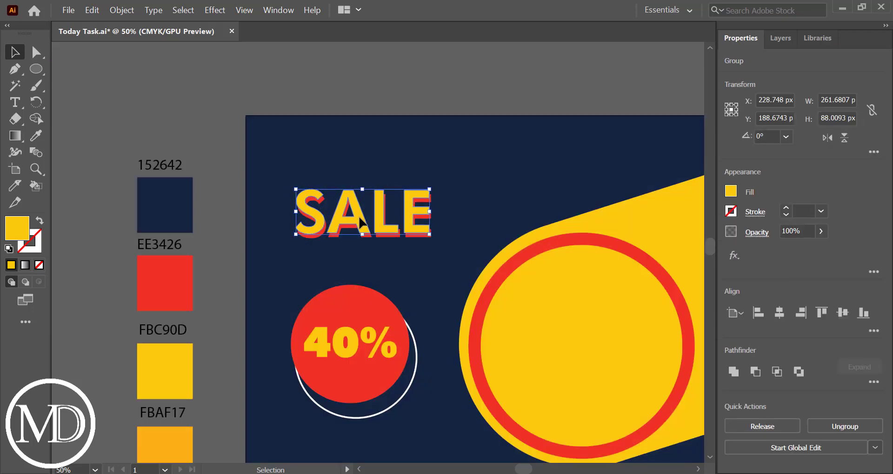
key(Right)
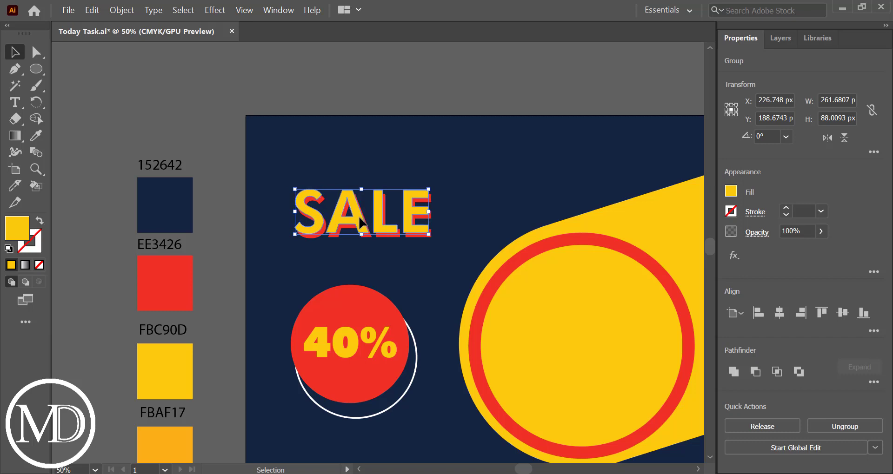
key(Down)
key(Down)
click(307, 255)
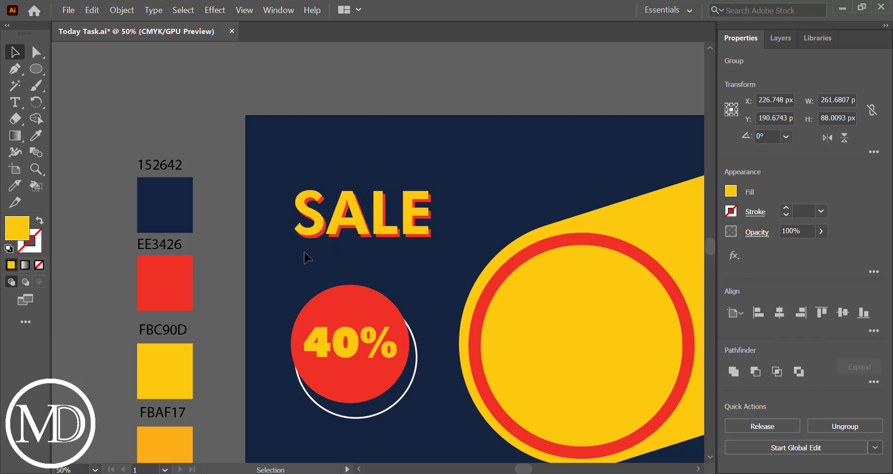
Place a copy of SALE above the headline with default white fill and black stroke
click(361, 227)
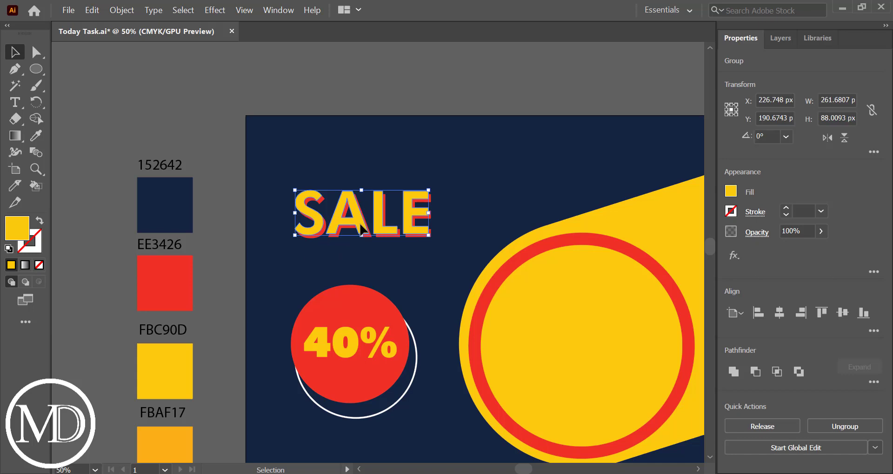
drag(361, 228, 354, 173)
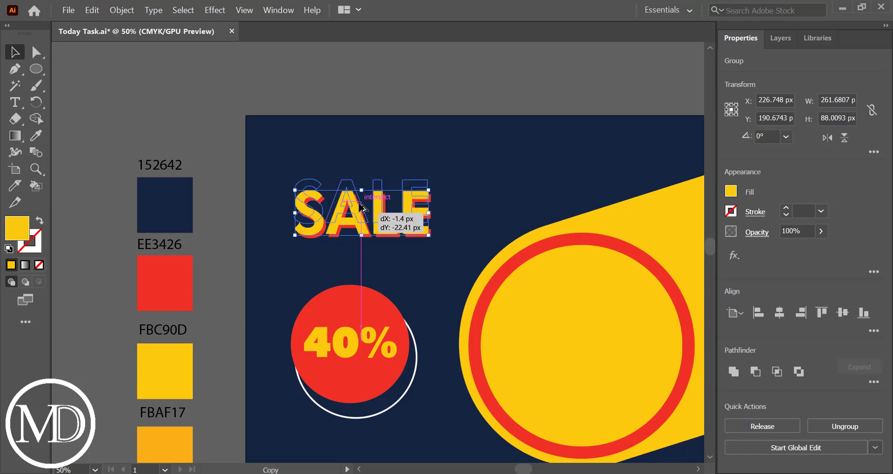
click(9, 250)
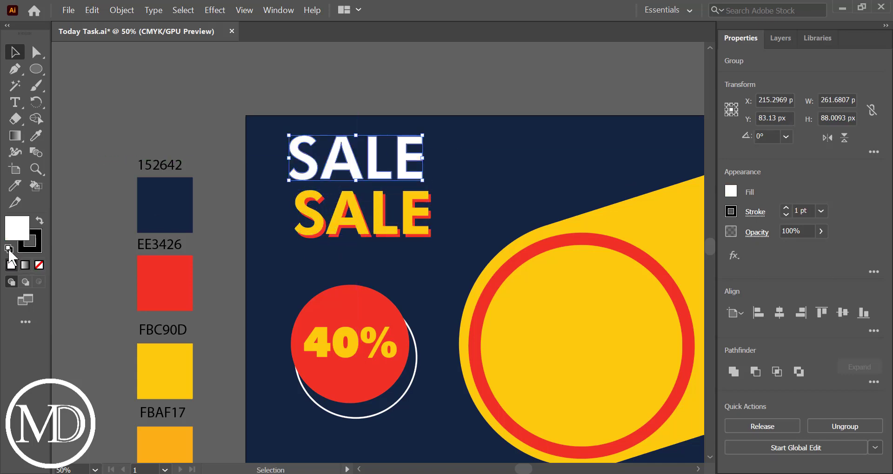
Make the top SALE copy an unfilled outline with a white stroke
click(39, 265)
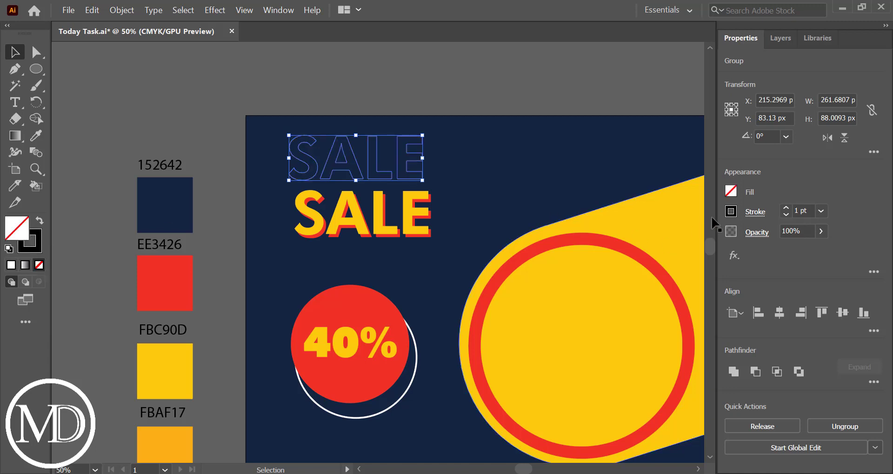
click(730, 212)
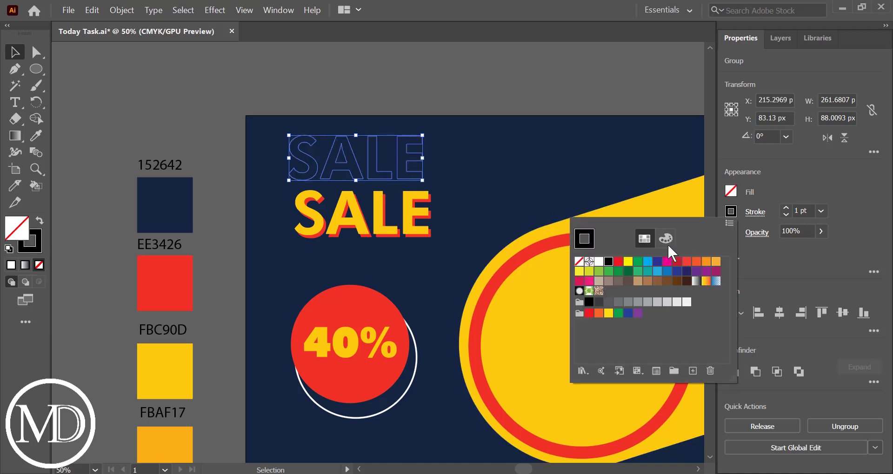
click(599, 264)
click(493, 179)
click(493, 178)
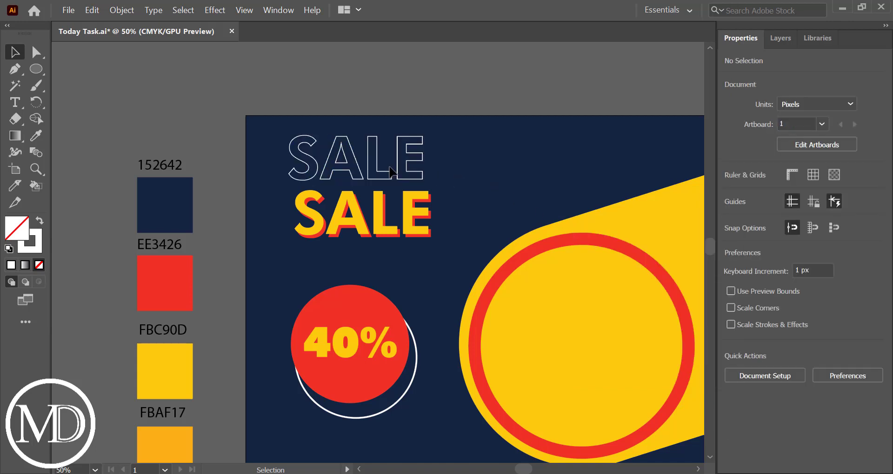
Overlay the white outline slightly up-left on the yellow SALE and save Today Task.ai
click(434, 172)
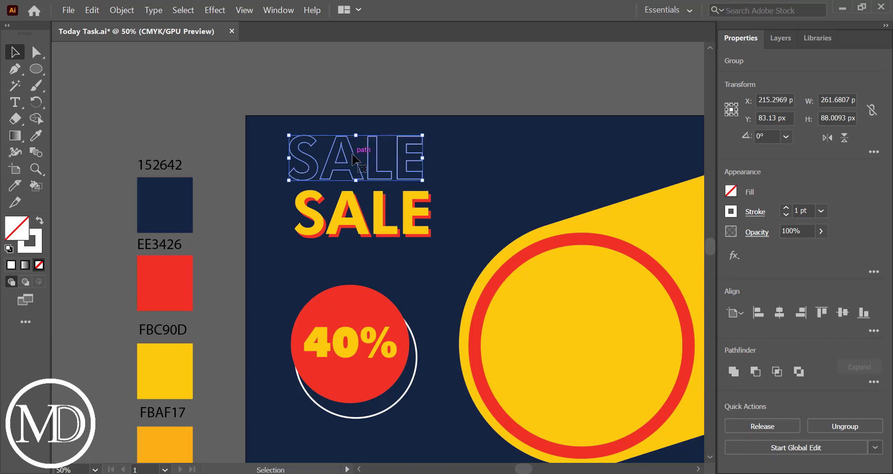
drag(353, 158, 360, 212)
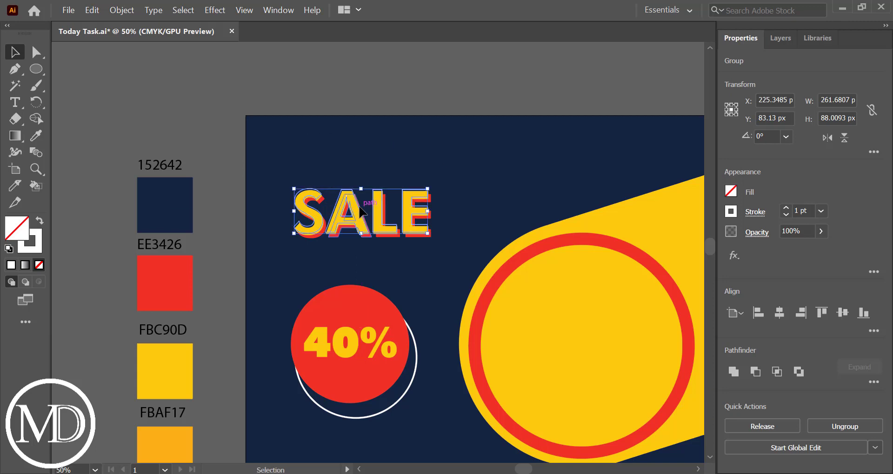
click(323, 265)
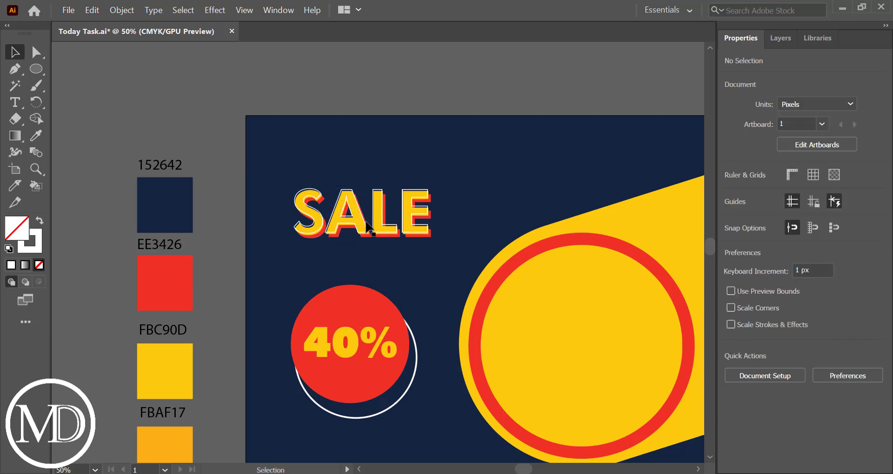
click(367, 227)
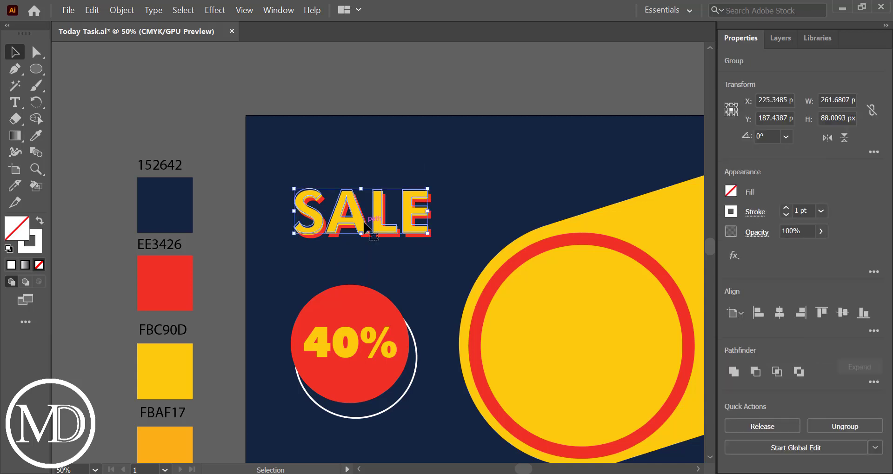
key(Up)
key(Up)
key(Left)
key(Left)
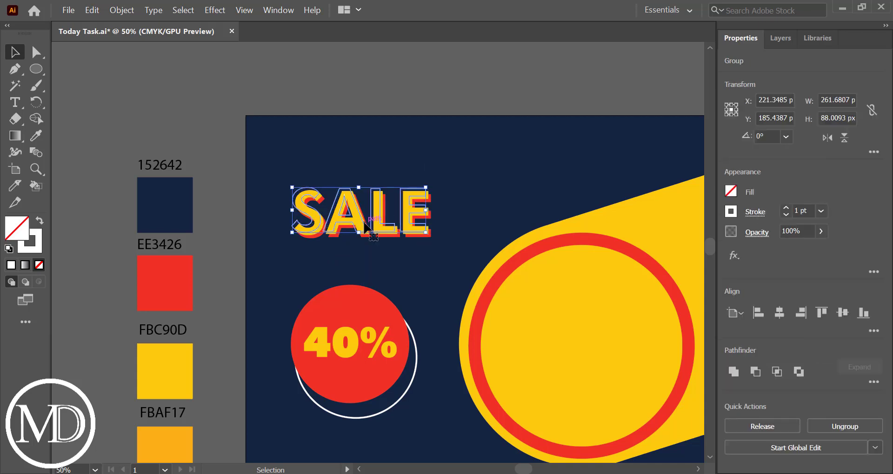
click(396, 265)
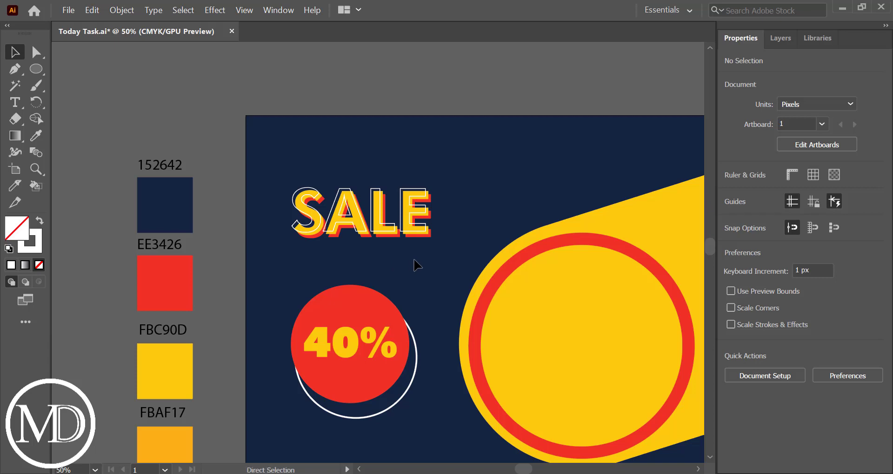
key(ctrl+s)
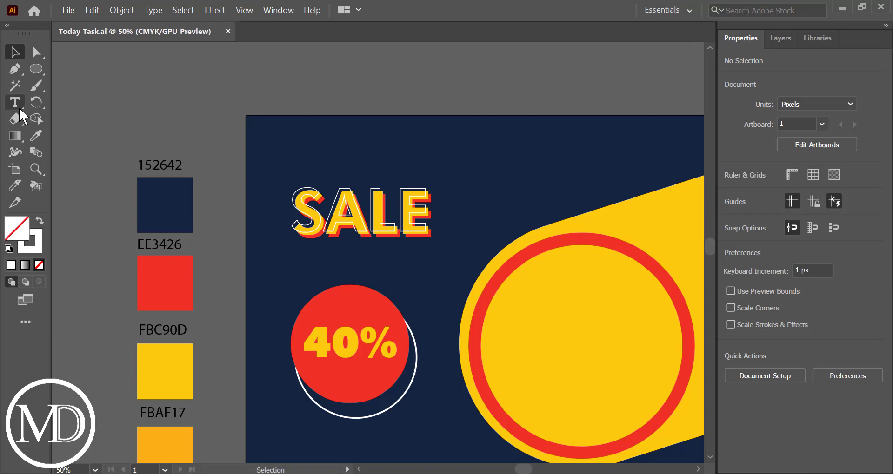
Type 'END OF THE SEASON' above SALE, enlarge it and position it
click(14, 102)
click(299, 155)
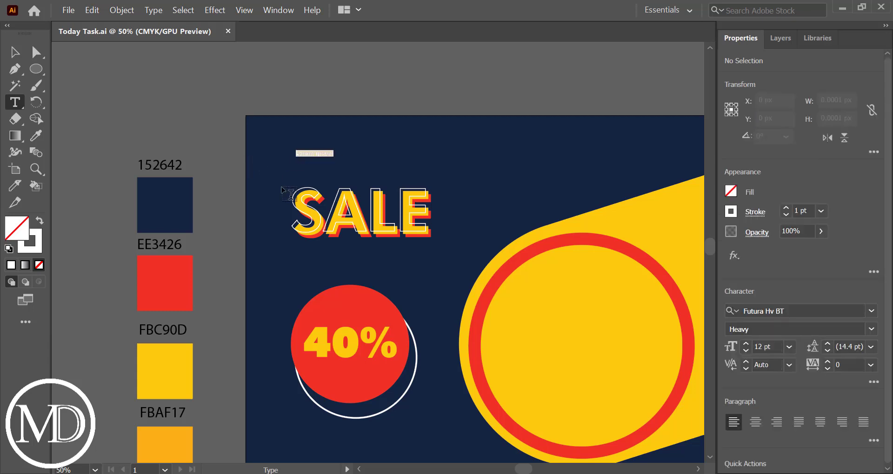
key(BackSpace)
key(BackSpace)
text(END OF THE SEASON)
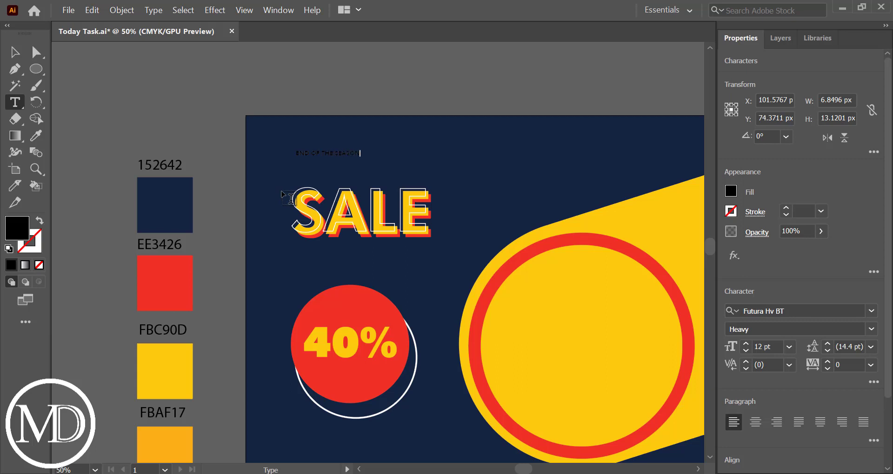
click(15, 52)
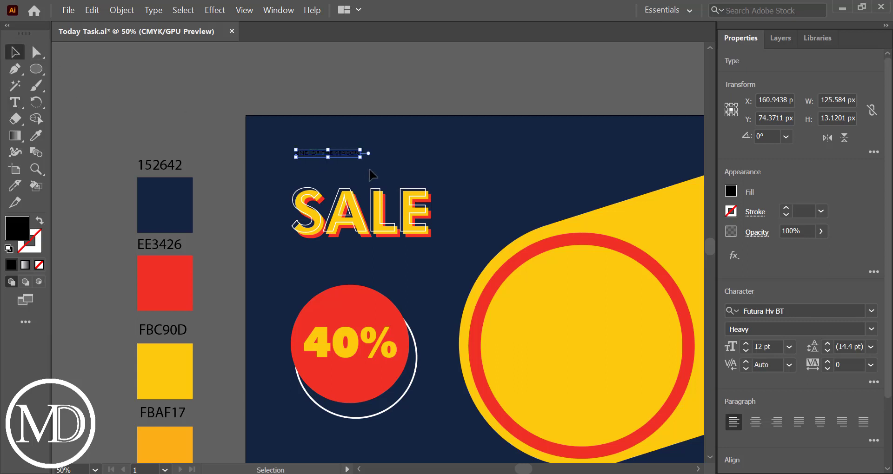
drag(360, 157, 419, 200)
drag(370, 161, 412, 167)
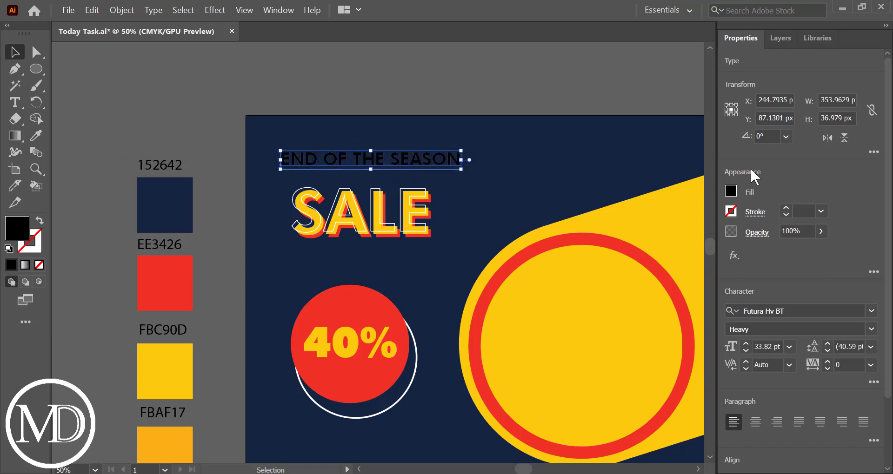
Fill the END OF THE SEASON heading with white
click(731, 189)
click(598, 241)
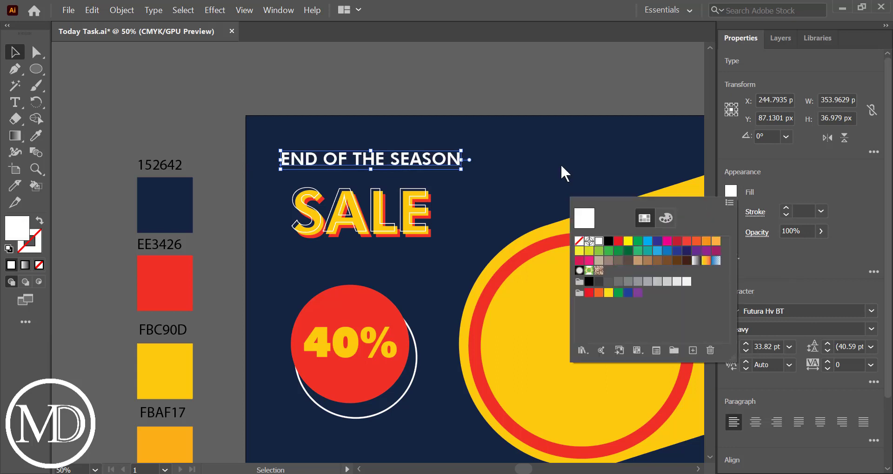
click(522, 86)
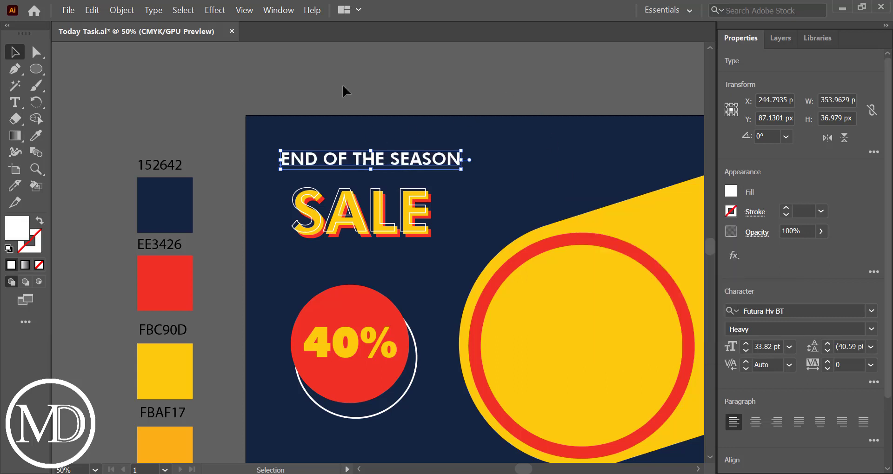
click(331, 128)
Left-align SALE with the heading and move END OF THE SEASON slightly down
click(425, 228)
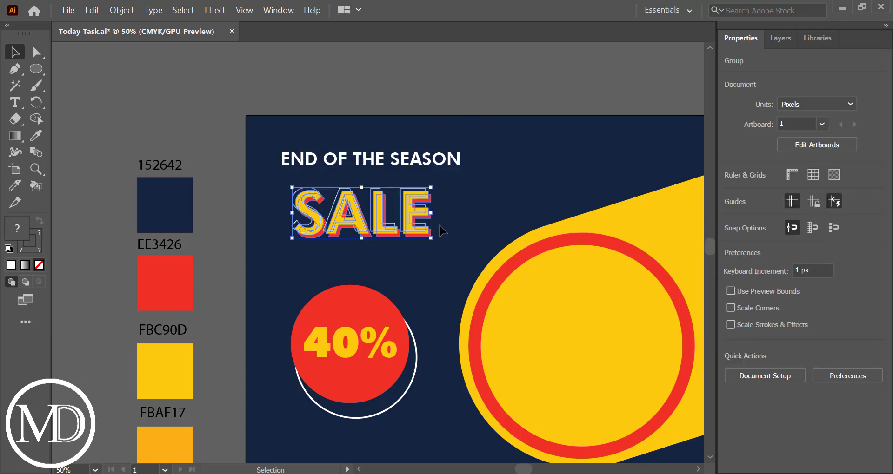
drag(276, 131, 372, 189)
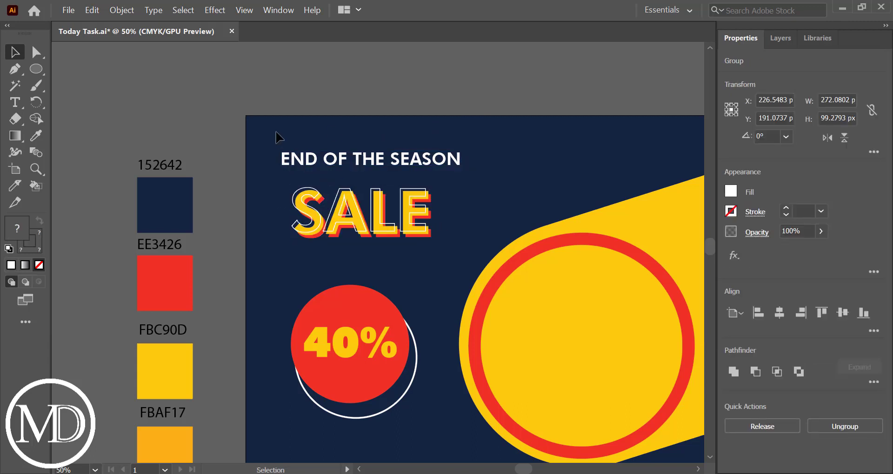
drag(418, 226, 420, 226)
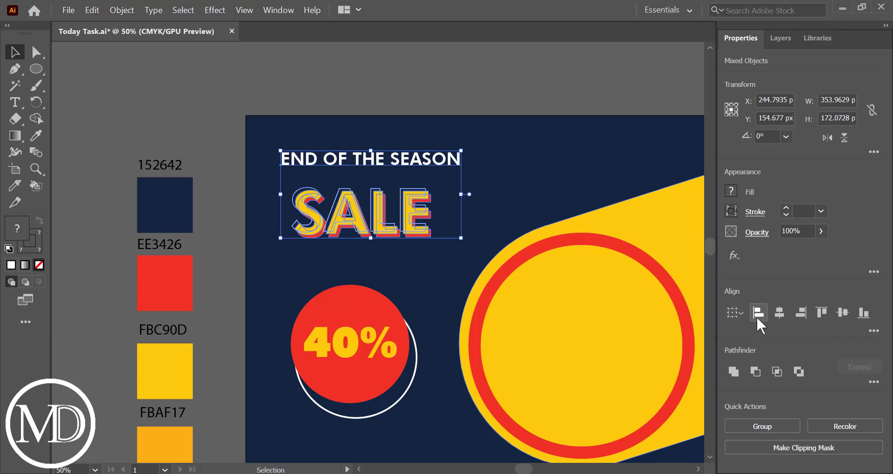
click(758, 315)
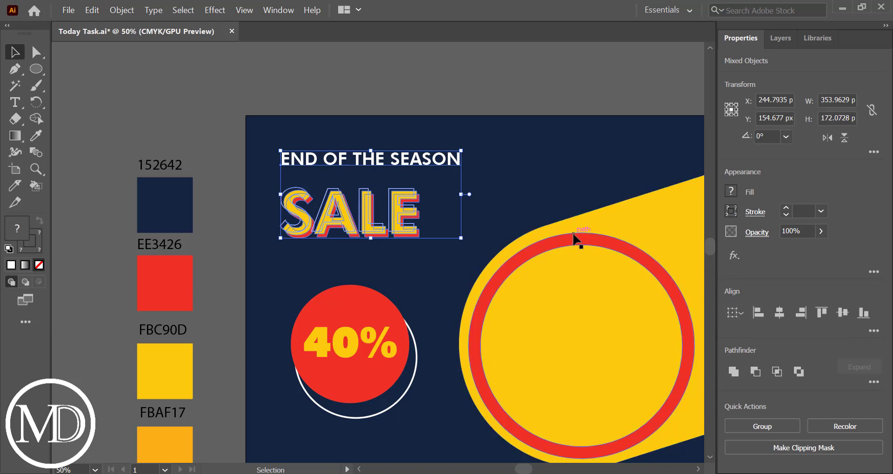
click(455, 198)
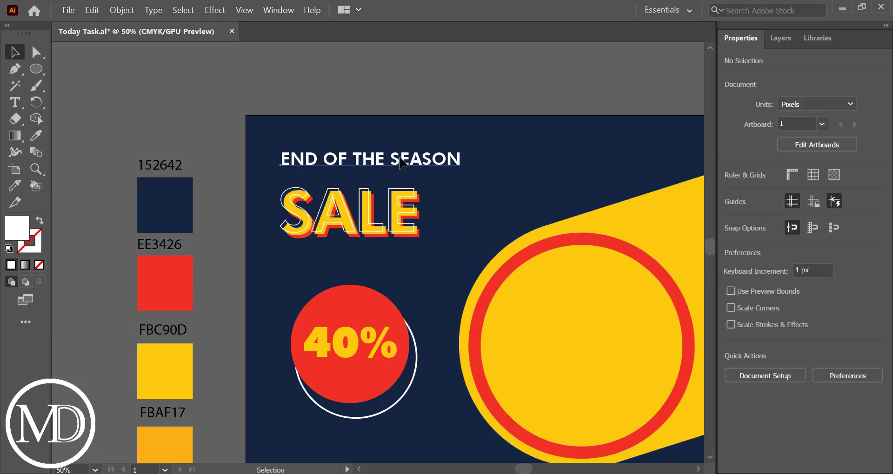
drag(400, 162, 400, 171)
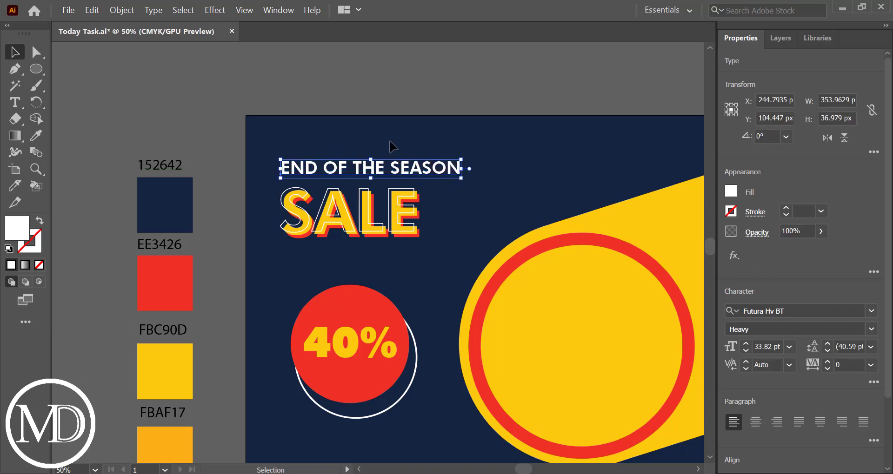
click(392, 149)
Widen the SALE headline and reposition it
click(372, 215)
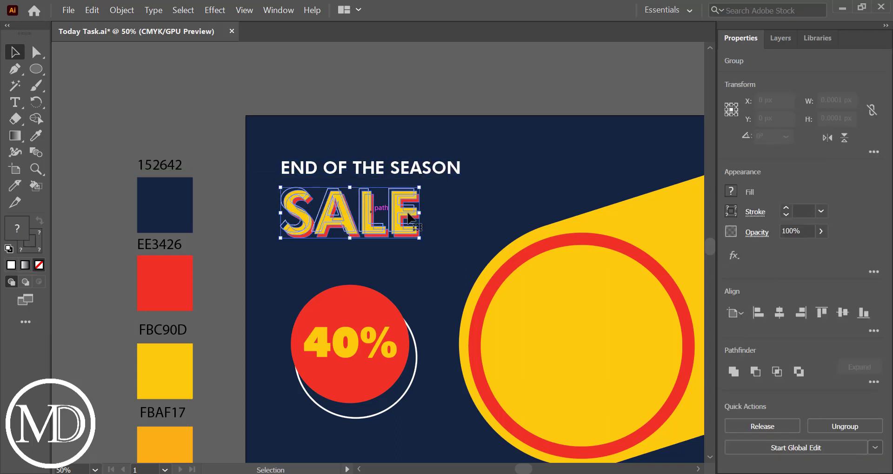
drag(421, 213, 433, 215)
drag(372, 226, 380, 223)
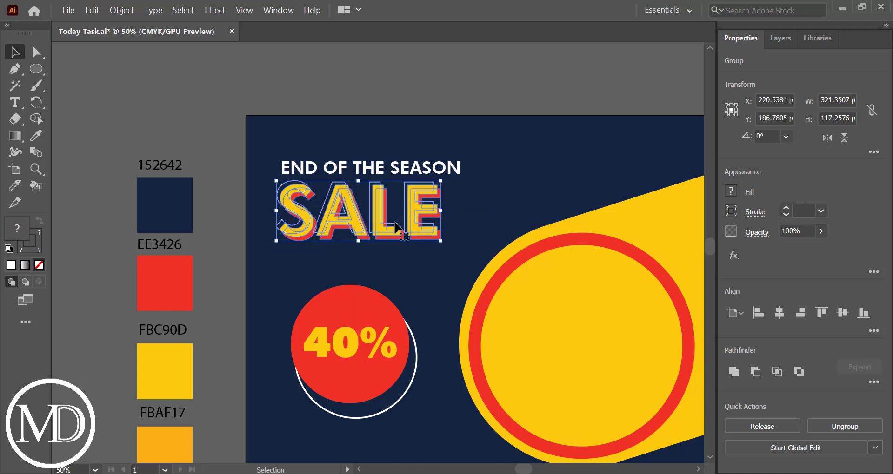
Convert END OF THE SEASON to outlines and narrow it slightly
click(483, 205)
click(459, 171)
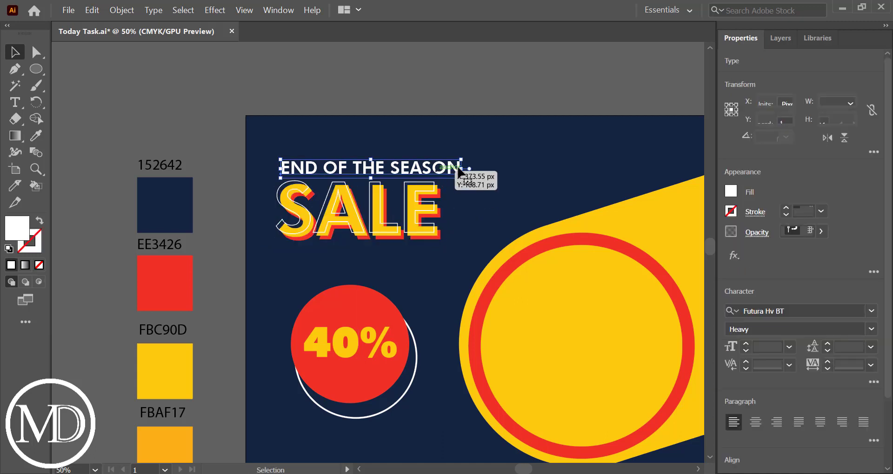
scroll(751, 394, down, 5)
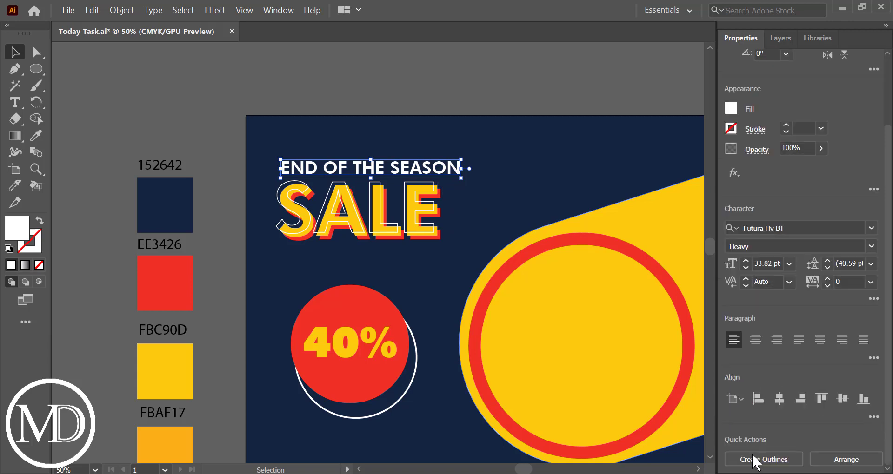
click(755, 463)
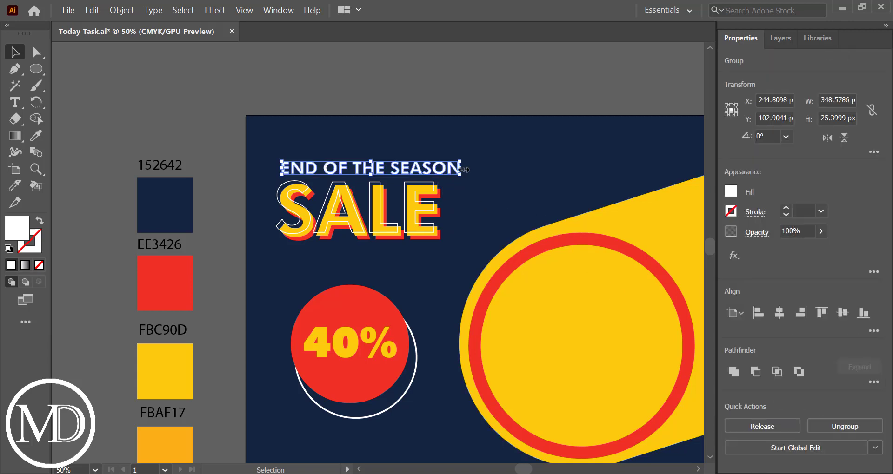
drag(463, 169, 456, 170)
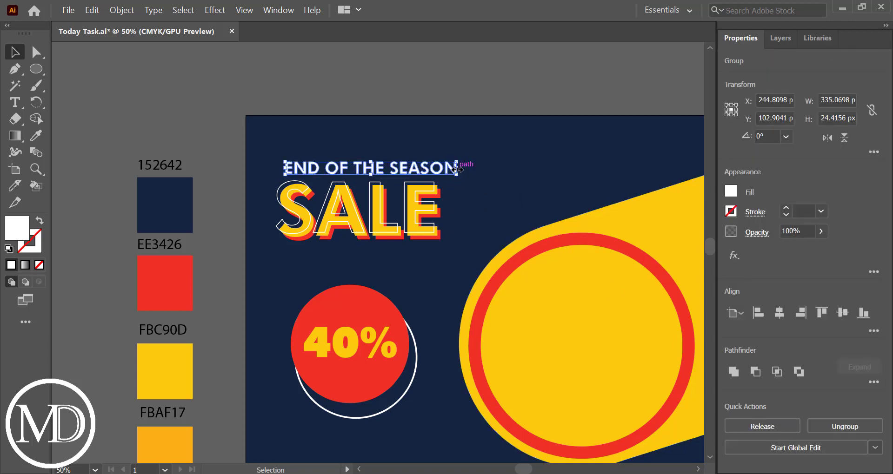
Horizontally centre the heading and SALE on each other, then save
shift+click(339, 211)
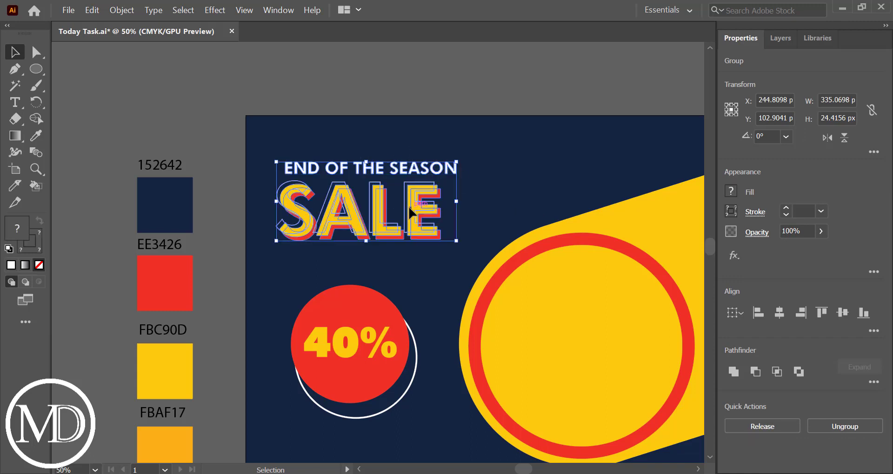
click(778, 312)
click(527, 166)
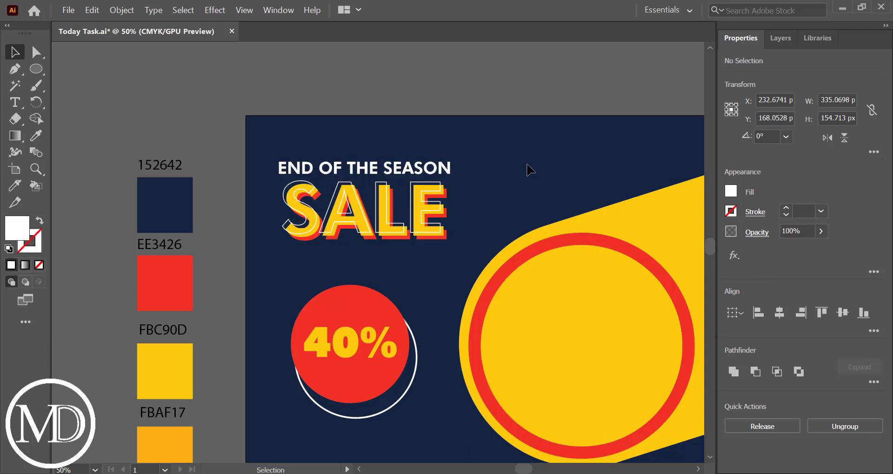
key(ctrl)
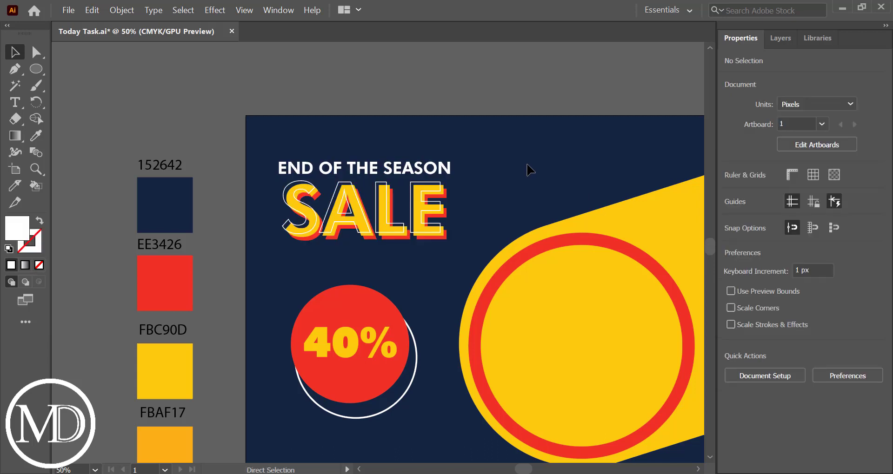
key(ctrl+s)
scroll(504, 277, down, 1)
Add a BRAND NAME text line at the upper right of the banner
scroll(507, 277, down, 1)
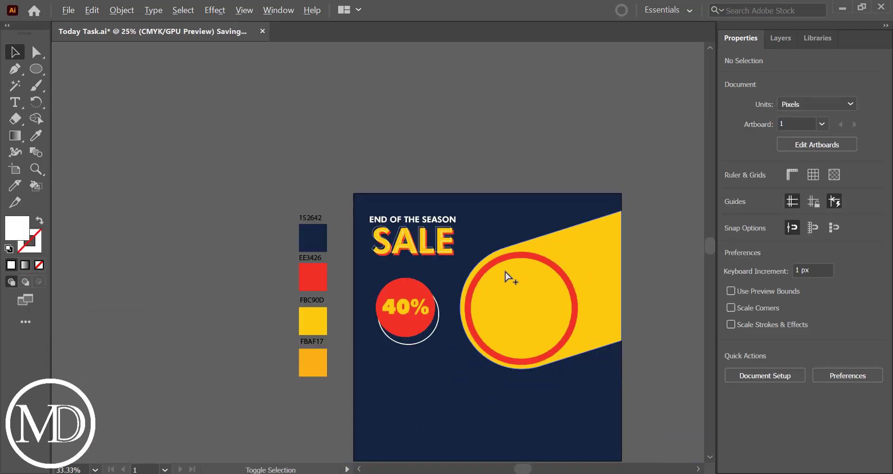
scroll(506, 277, up, 1)
scroll(516, 223, right, 2)
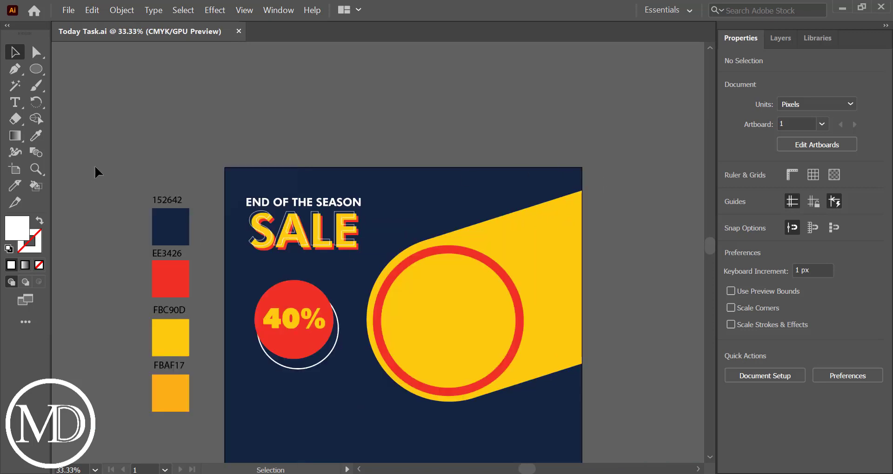
key(t)
click(453, 203)
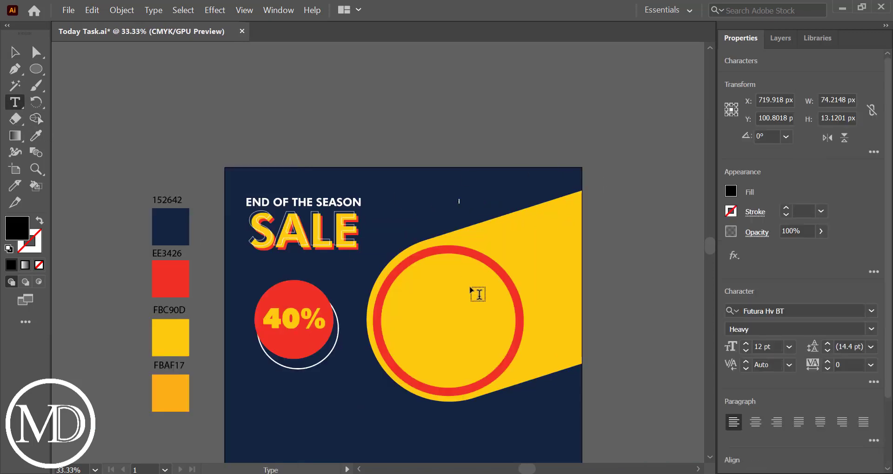
key(BackSpace)
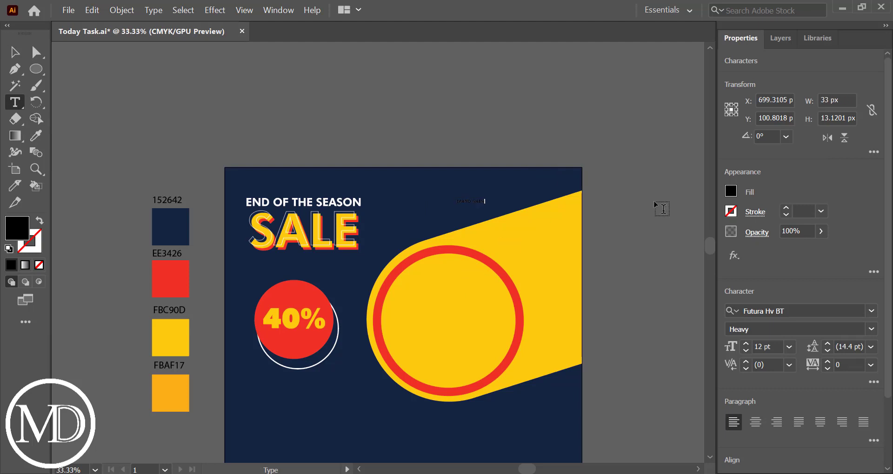
click(14, 55)
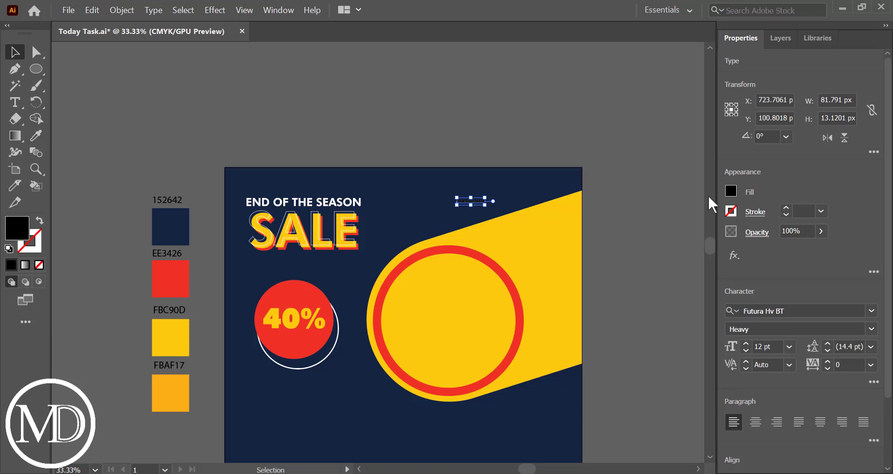
Fill BRAND NAME with white, reposition it and scale it up
click(730, 191)
click(599, 241)
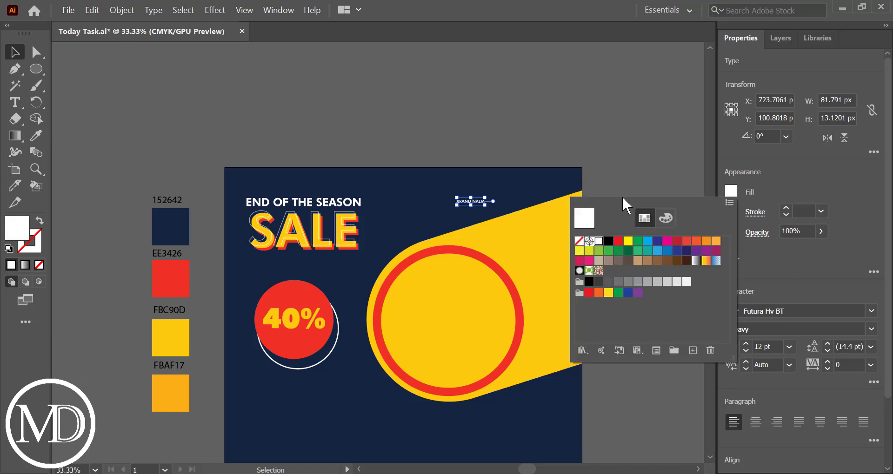
click(648, 169)
scroll(510, 210, up, 2)
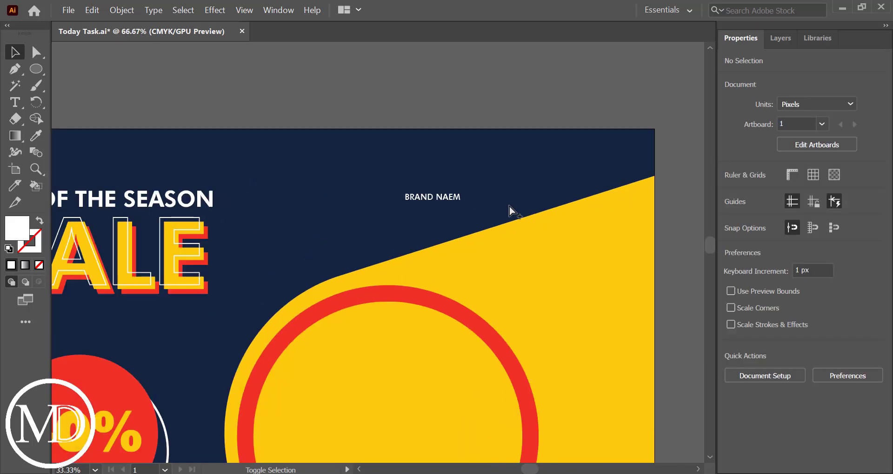
drag(437, 198, 444, 203)
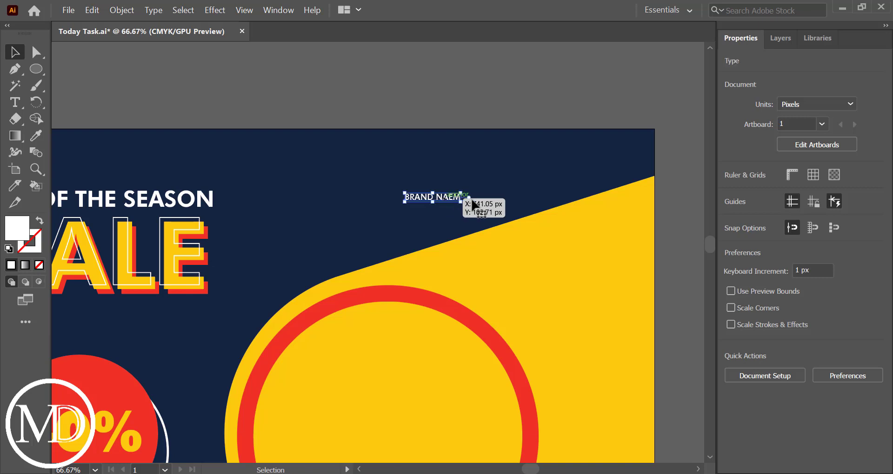
drag(460, 202, 521, 253)
Fix the NAEM typo to NAME, then enlarge BRAND NAME slightly and move it right
double_click(487, 202)
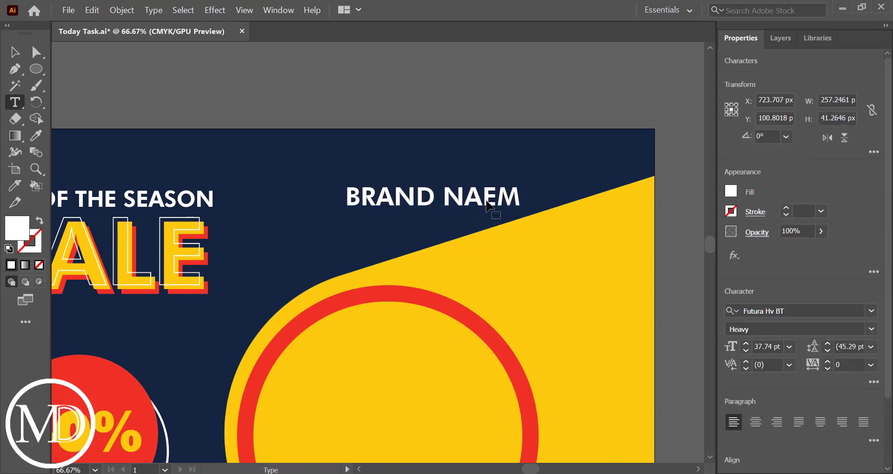
key(Delete)
text(e)
key(BackSpace)
text(E)
click(21, 52)
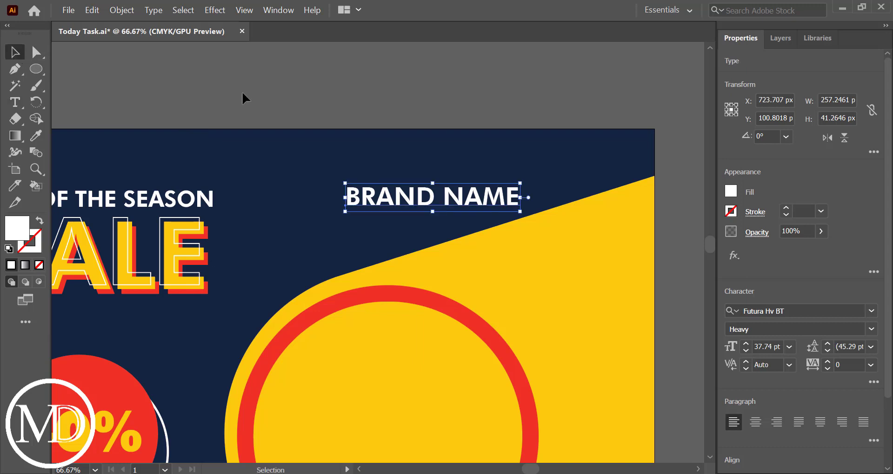
drag(520, 213, 531, 214)
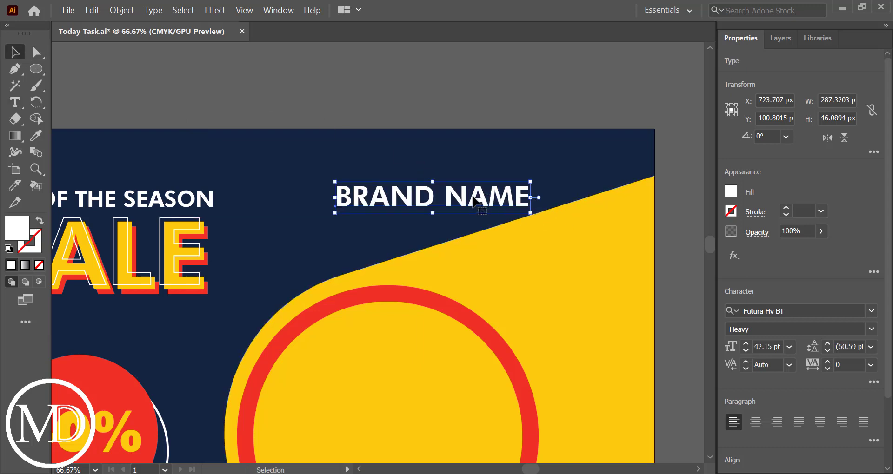
drag(479, 193, 518, 193)
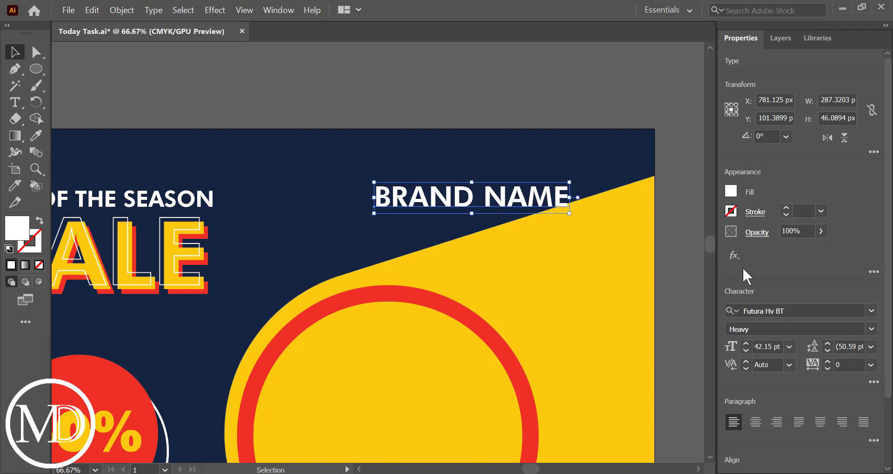
Outline and ungroup BRAND NAME, then regroup letters into NAME, AND and BR groups
scroll(755, 267, down, 3)
click(760, 459)
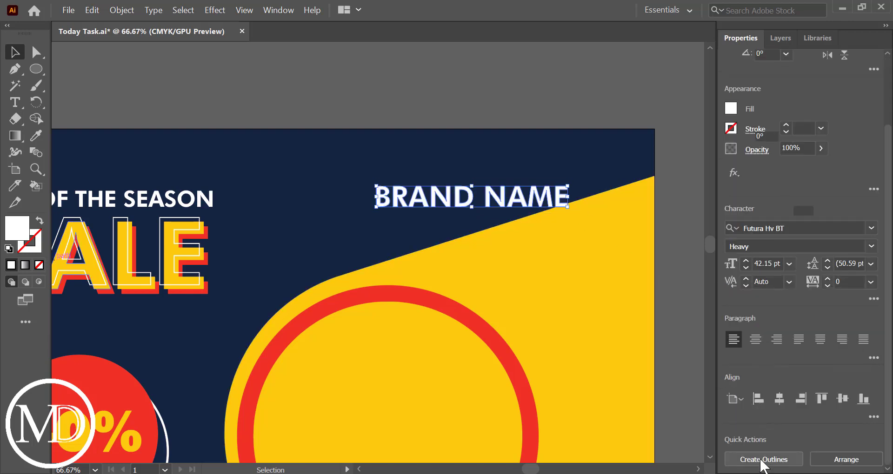
click(846, 426)
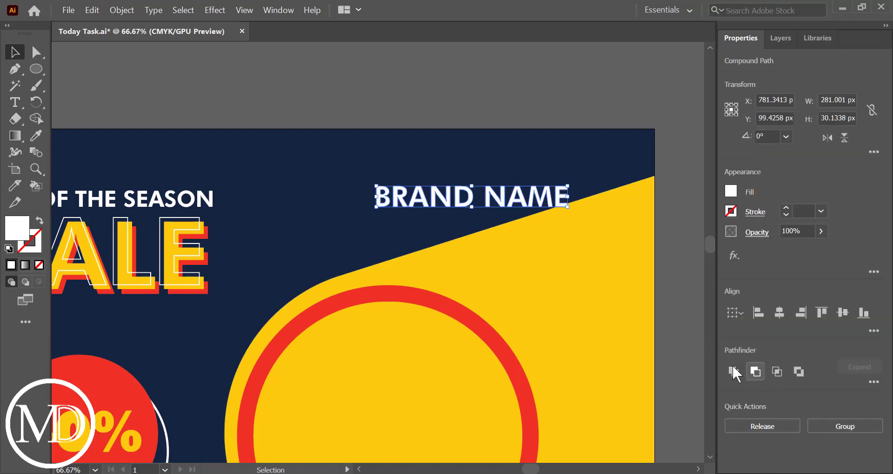
click(692, 343)
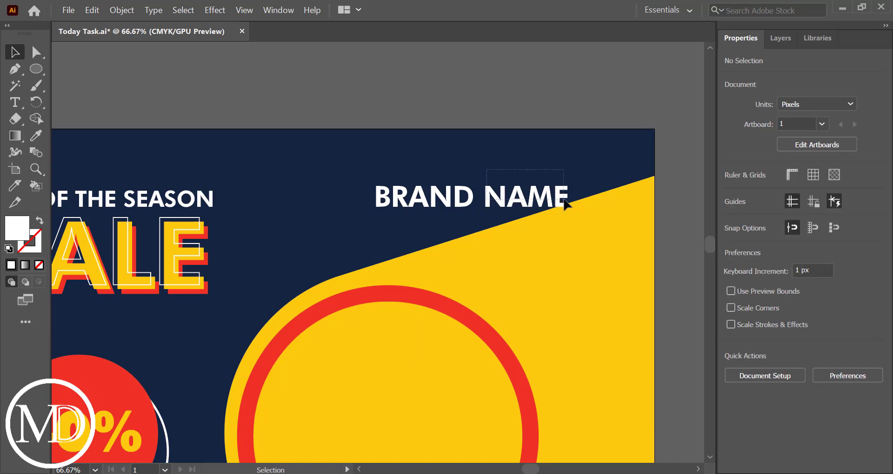
drag(555, 201, 554, 206)
key(ctrl+g)
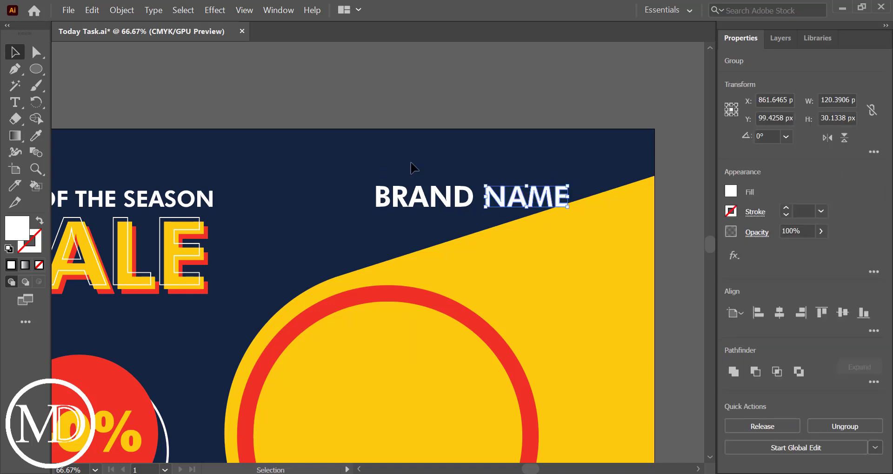
drag(473, 209, 409, 204)
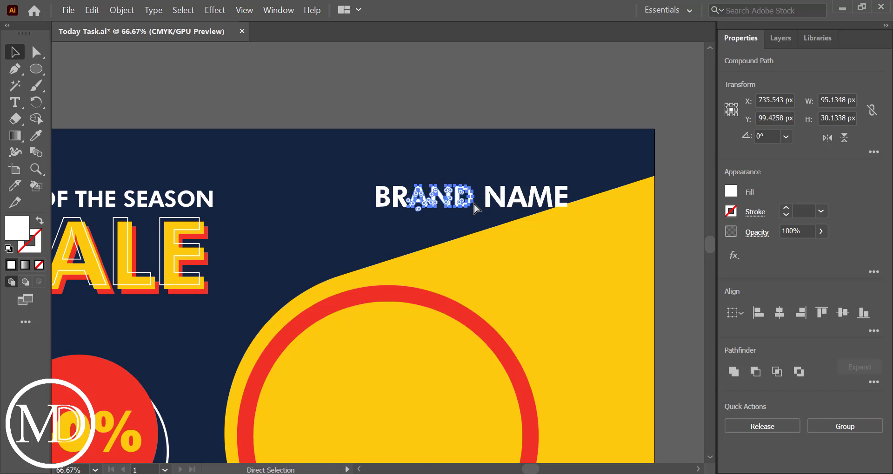
key(ctrl+g)
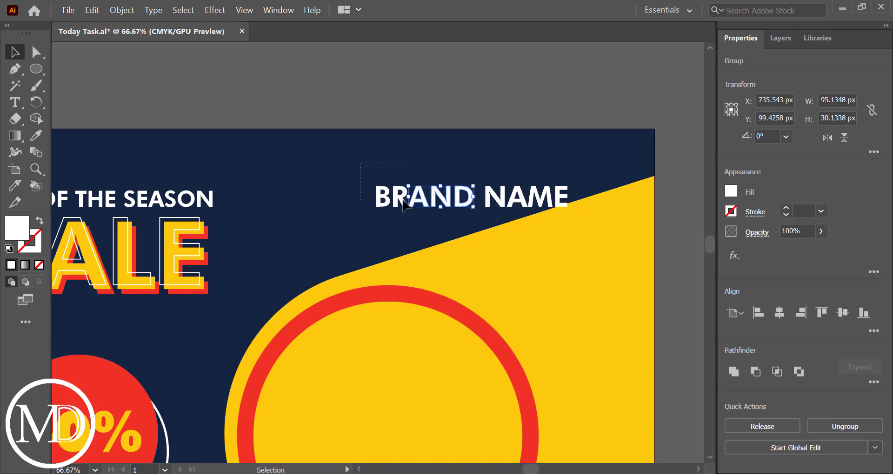
drag(402, 199, 402, 200)
key(ctrl+g)
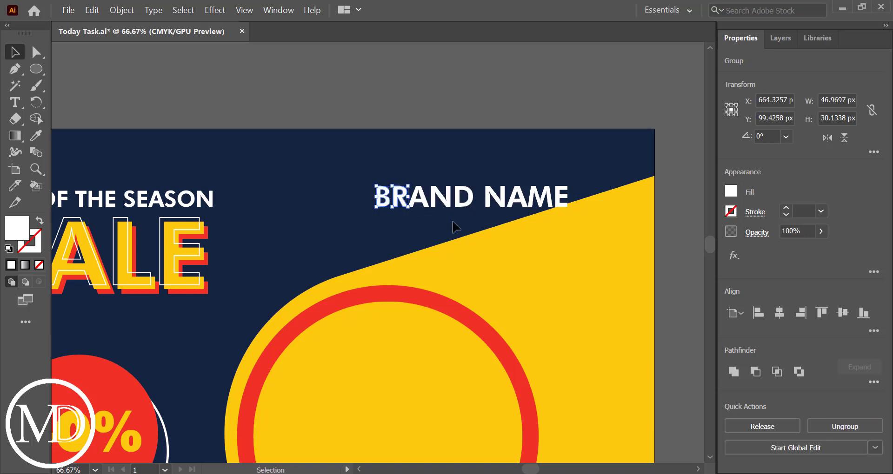
click(453, 227)
Move NAME down and right onto the yellow shape, nudging it one pixel lower
click(528, 200)
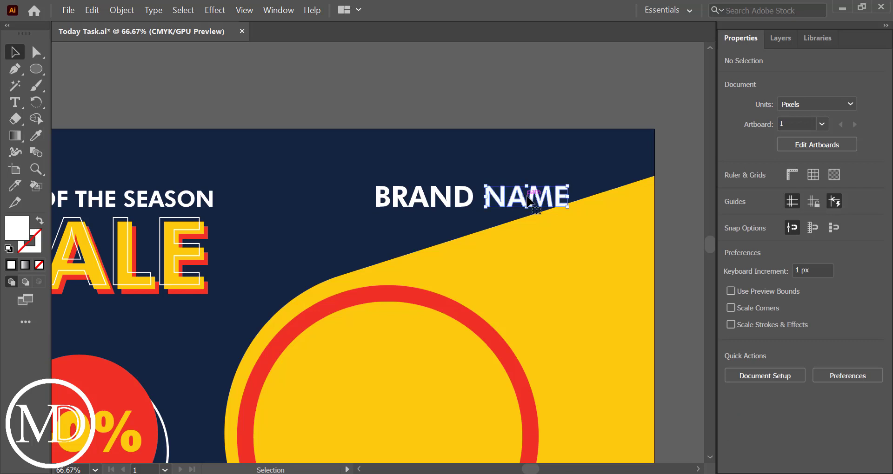
drag(527, 200, 557, 237)
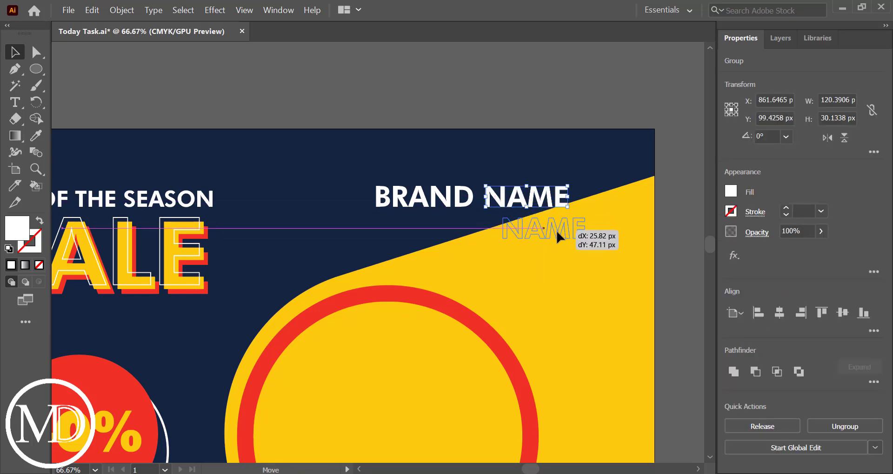
drag(556, 237, 593, 238)
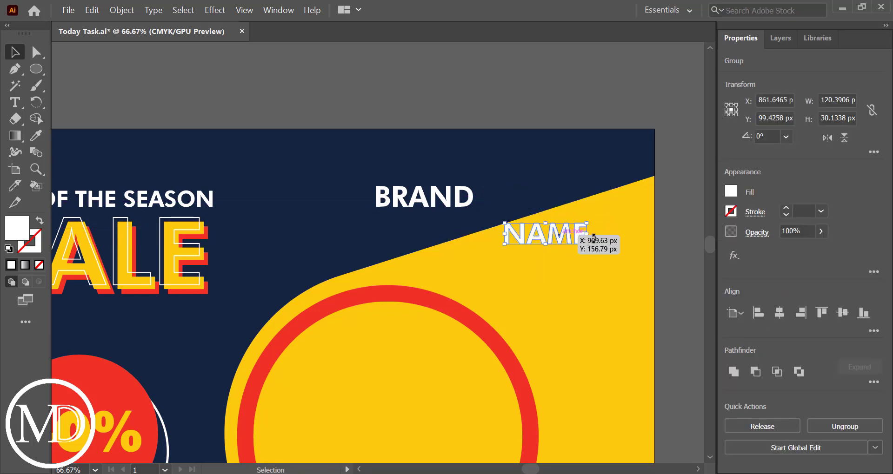
click(645, 249)
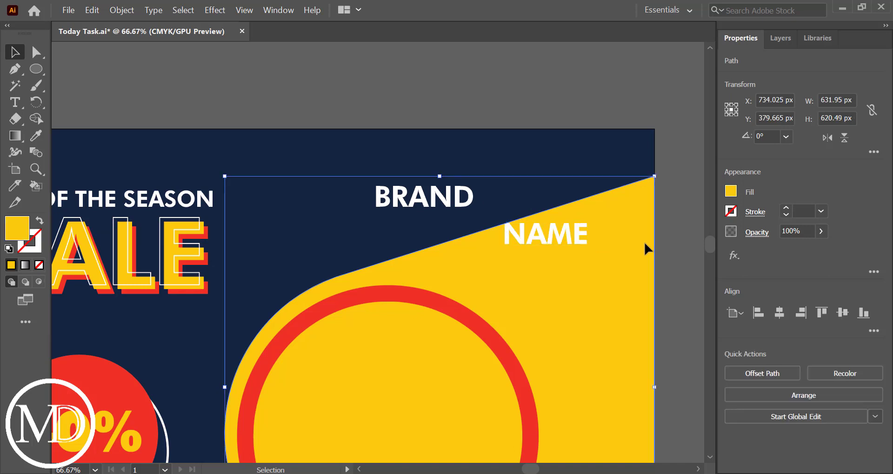
click(683, 228)
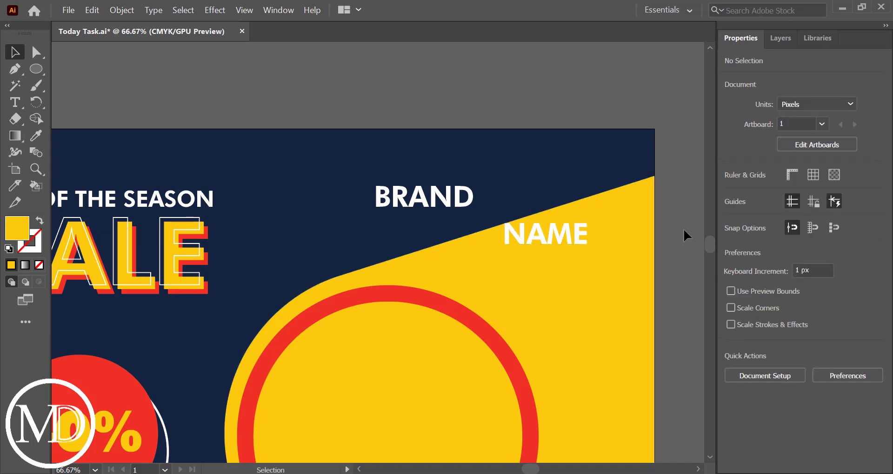
click(569, 237)
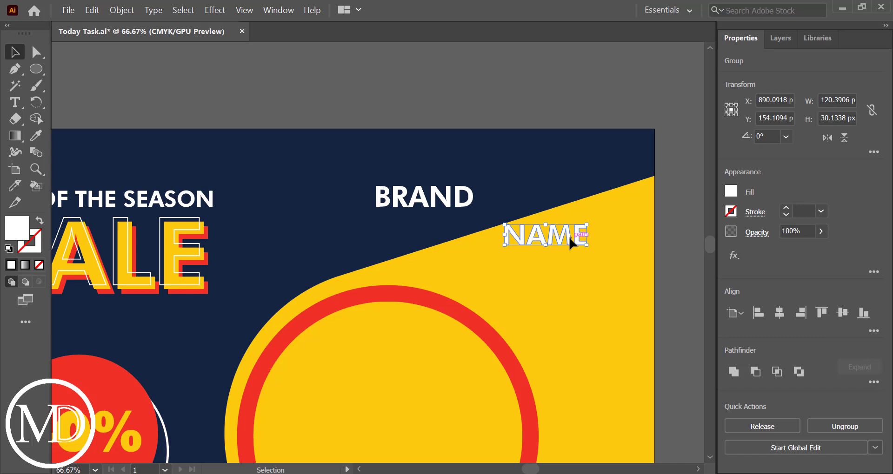
key(Down)
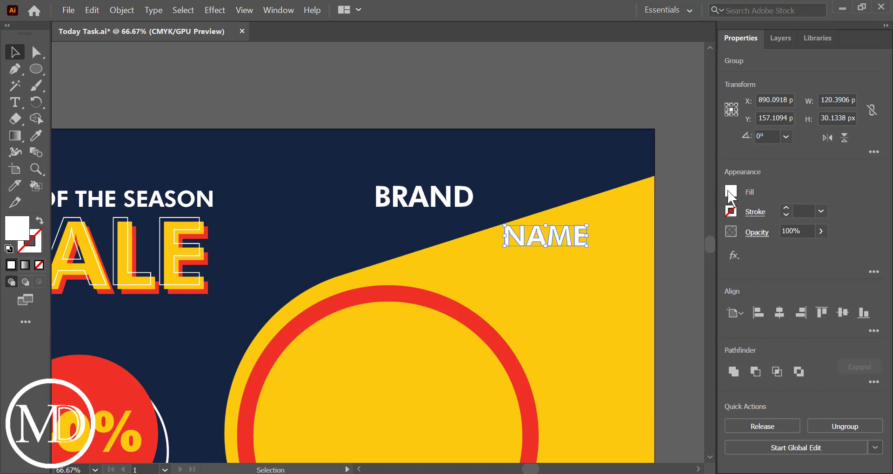
Fill NAME with black
click(733, 189)
click(610, 242)
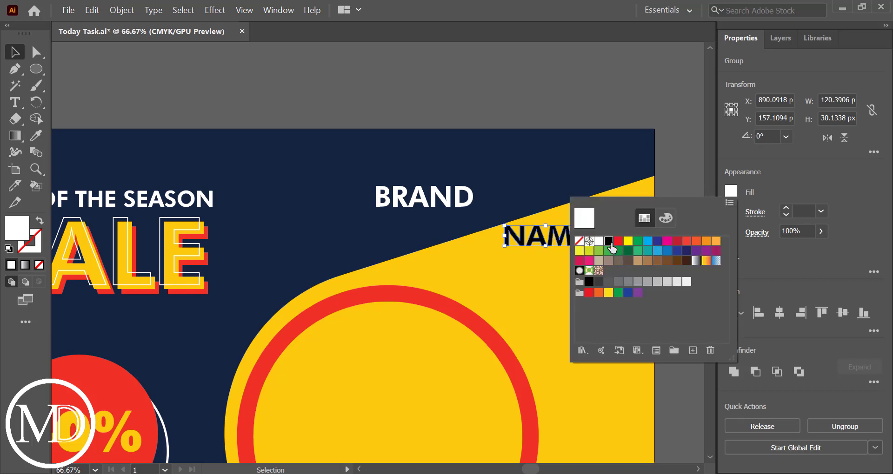
click(693, 172)
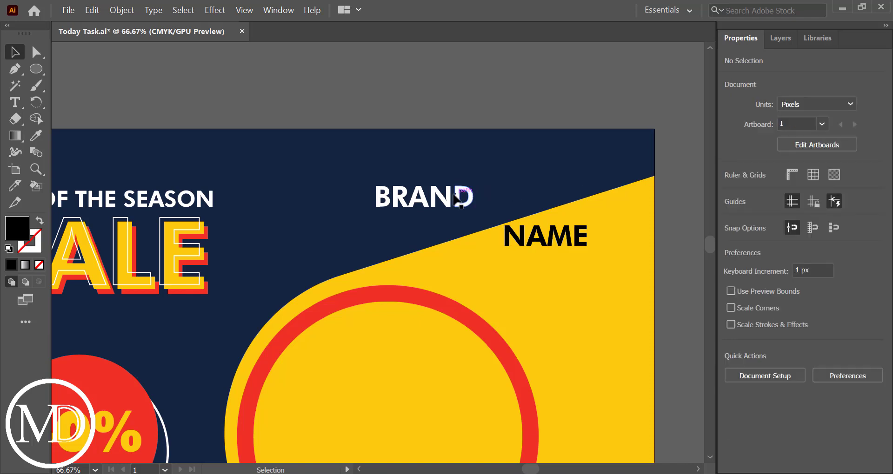
click(473, 196)
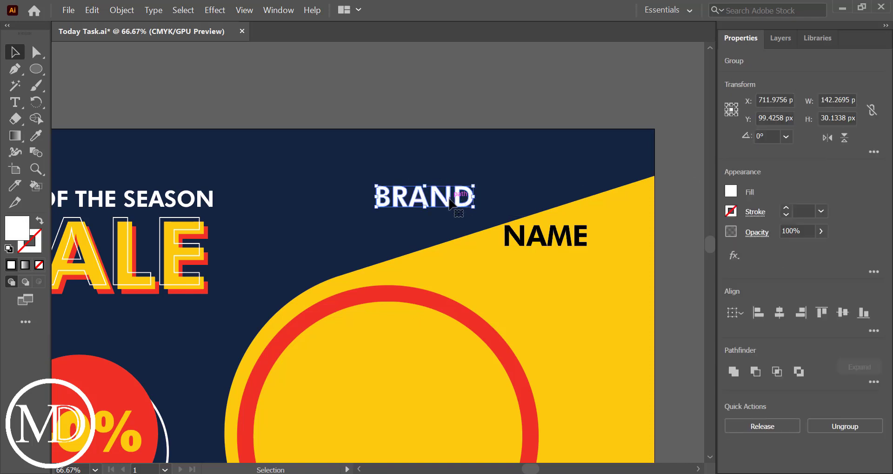
Move BRAND down-right and colour its AND letters with the ring's red
mouse_move(472, 197)
mouse_down()
mouse_move(477, 218)
mouse_move(504, 208)
mouse_up()
click(547, 193)
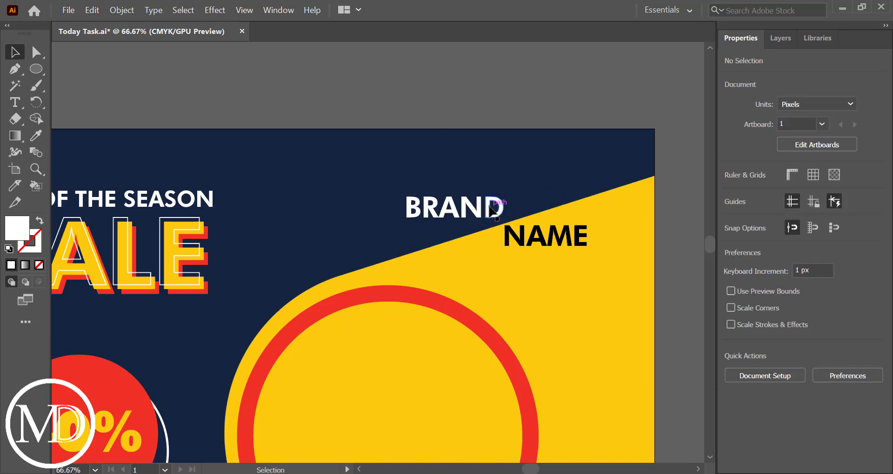
click(493, 210)
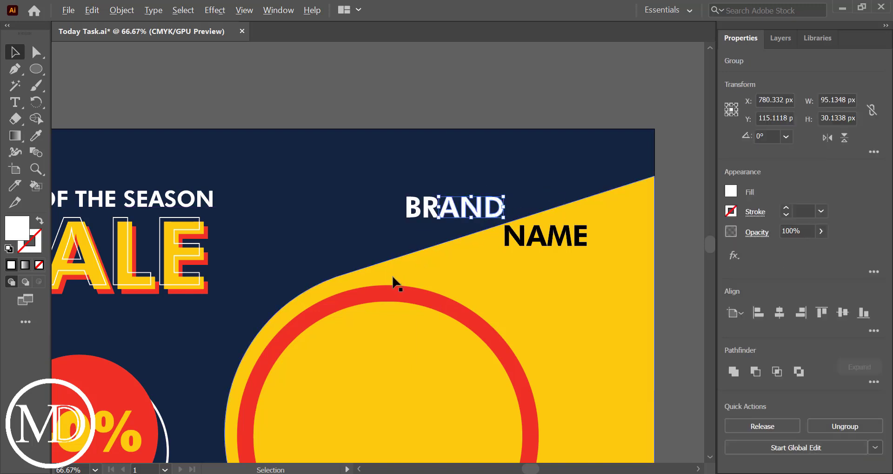
click(37, 136)
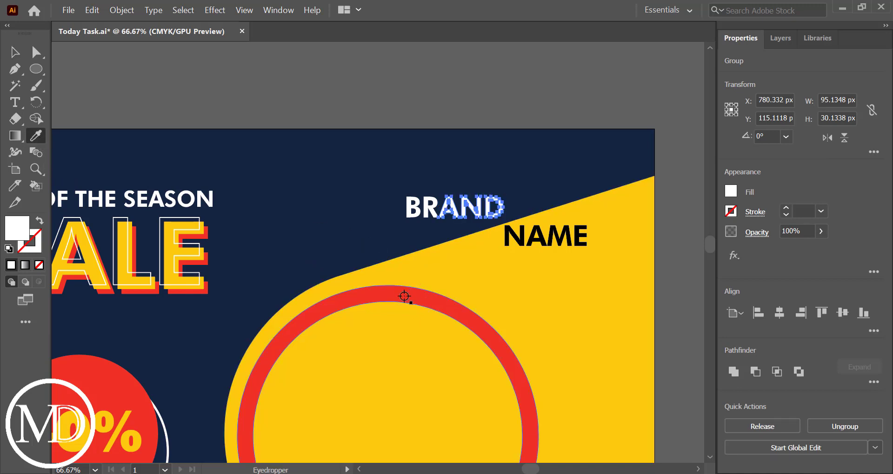
click(409, 291)
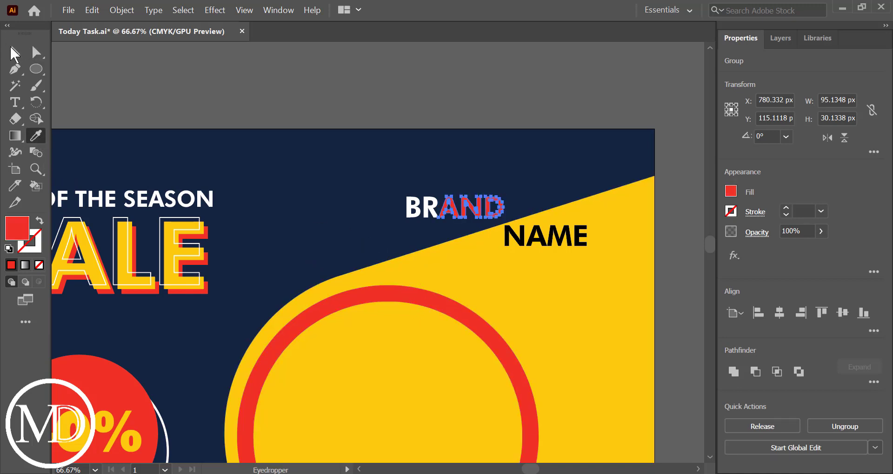
key(v)
click(328, 76)
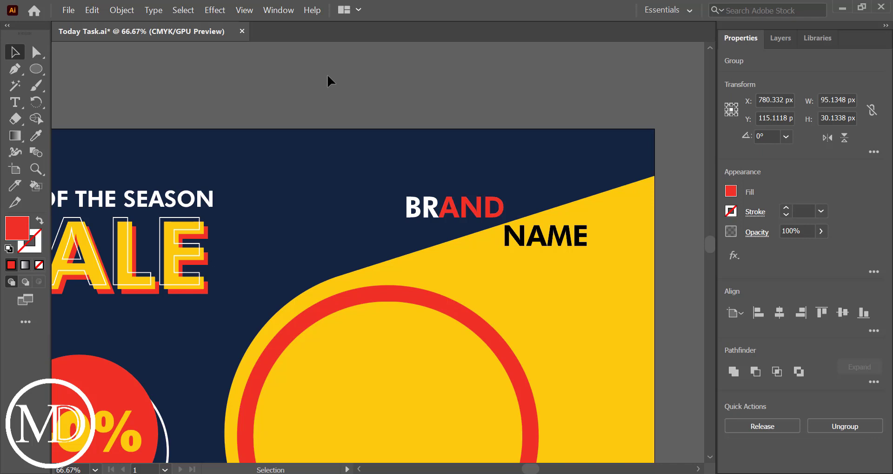
Colour the BR letters with the background's yellow via Eyedropper
click(422, 210)
click(36, 135)
click(514, 283)
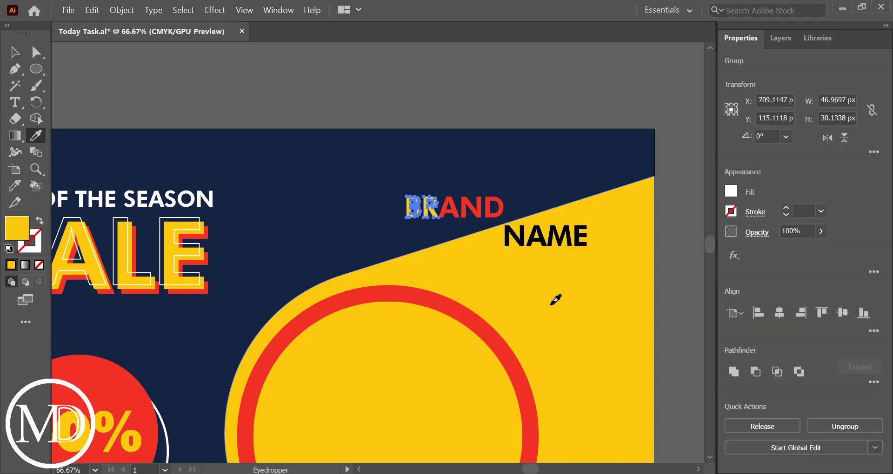
click(21, 53)
click(243, 65)
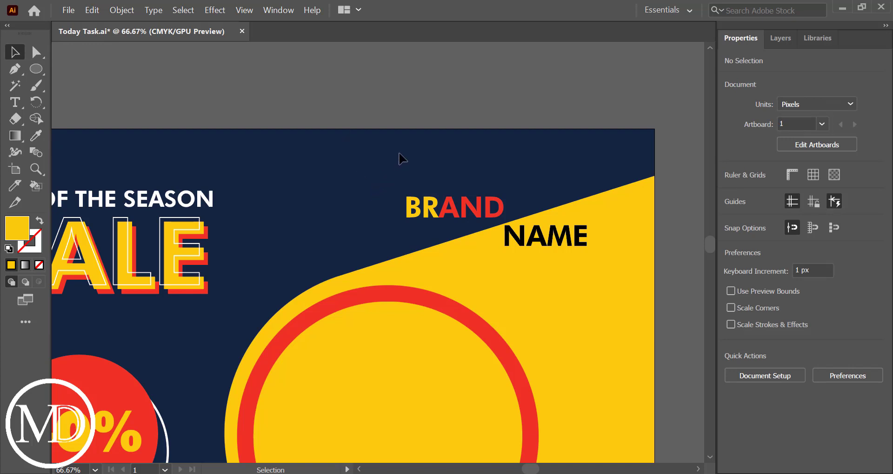
Type a black '+' below SALE, enlarged to 131.86 pt and tilted about 23.7° into an X
scroll(415, 293, left, 3)
scroll(415, 294, left, 2)
scroll(417, 295, left, 2)
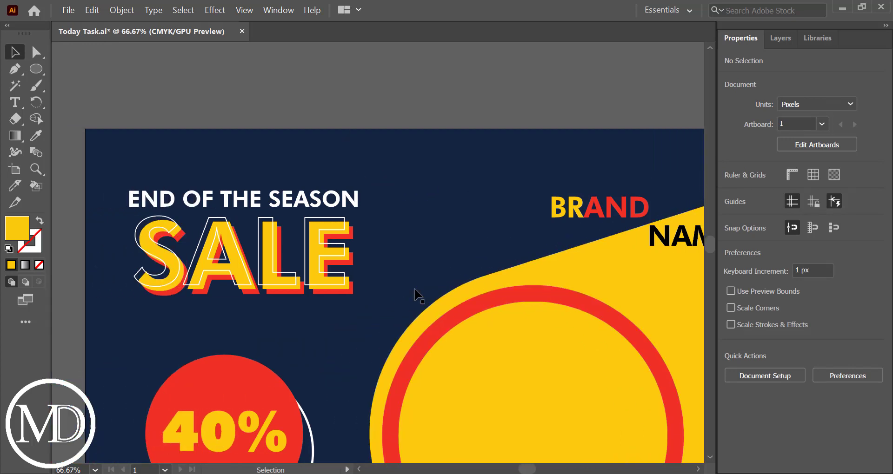
scroll(415, 294, down, 3)
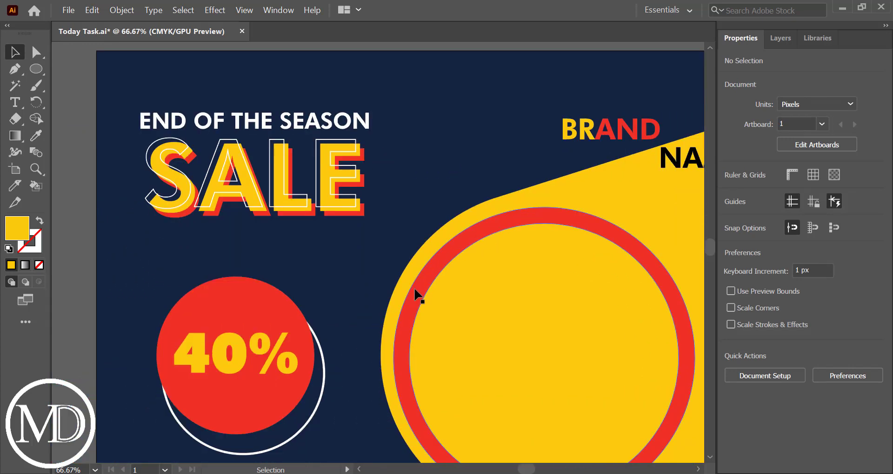
click(19, 105)
click(350, 260)
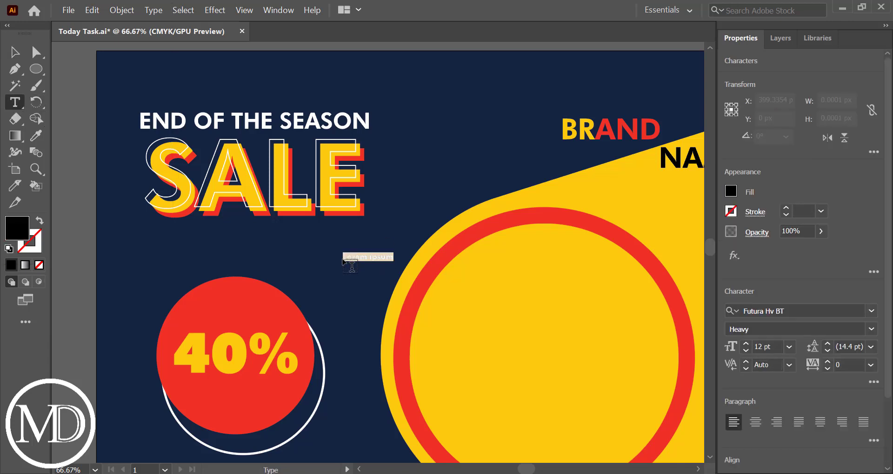
key(BackSpace)
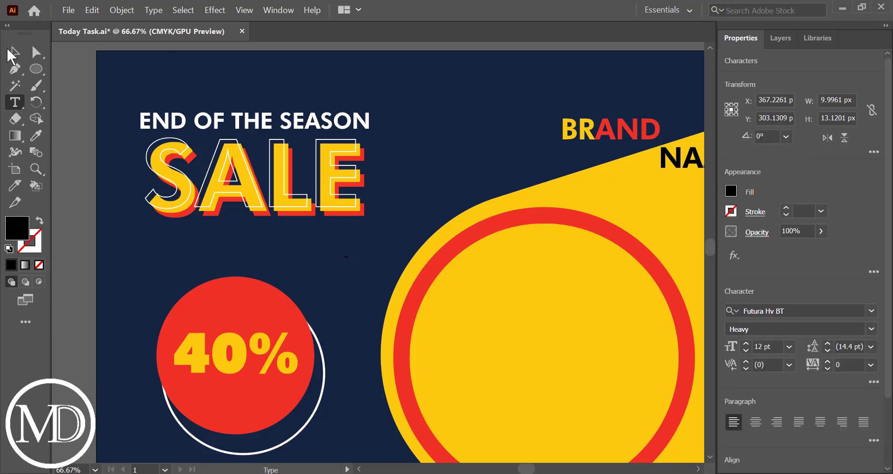
click(13, 53)
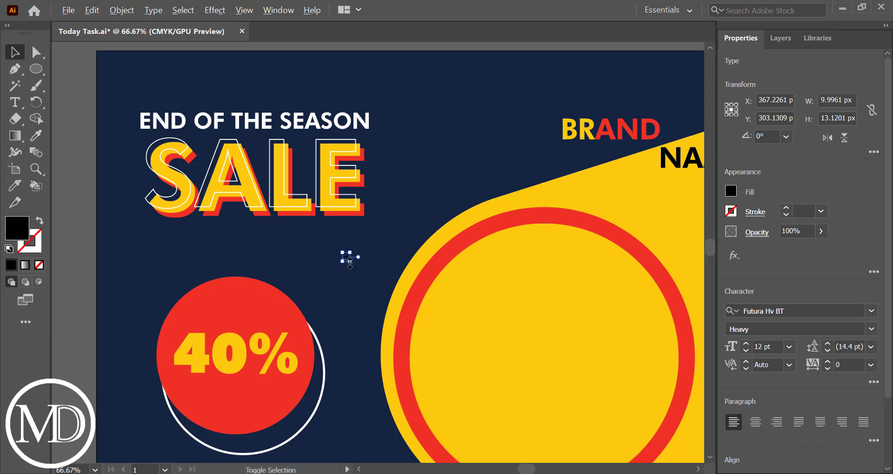
mouse_move(349, 262)
mouse_down()
mouse_move(387, 307)
mouse_move(399, 285)
mouse_up()
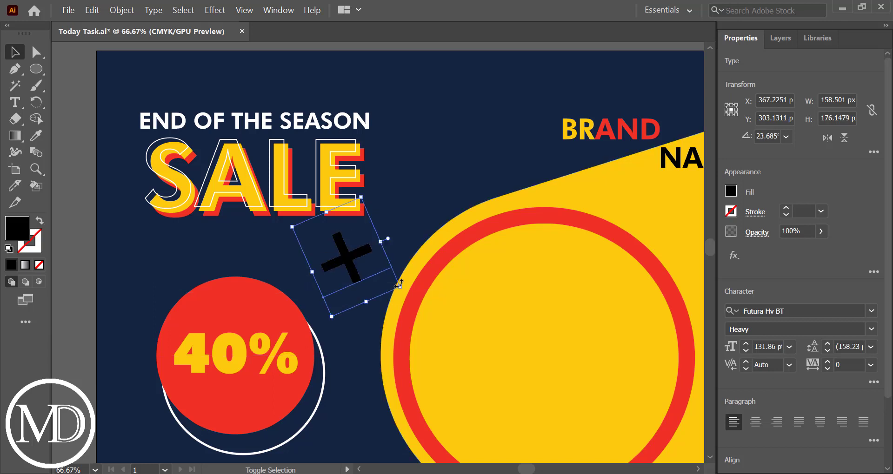
scroll(775, 386, down, 3)
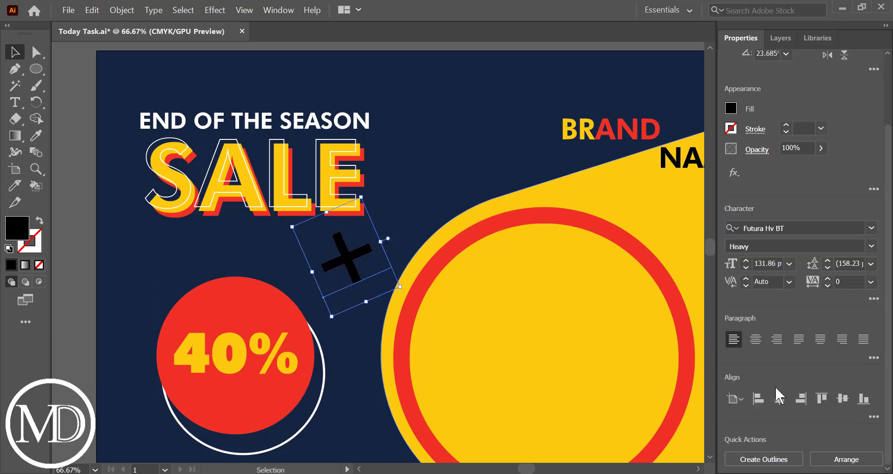
Convert the plus sign to outlines and nudge the X down slightly
click(783, 456)
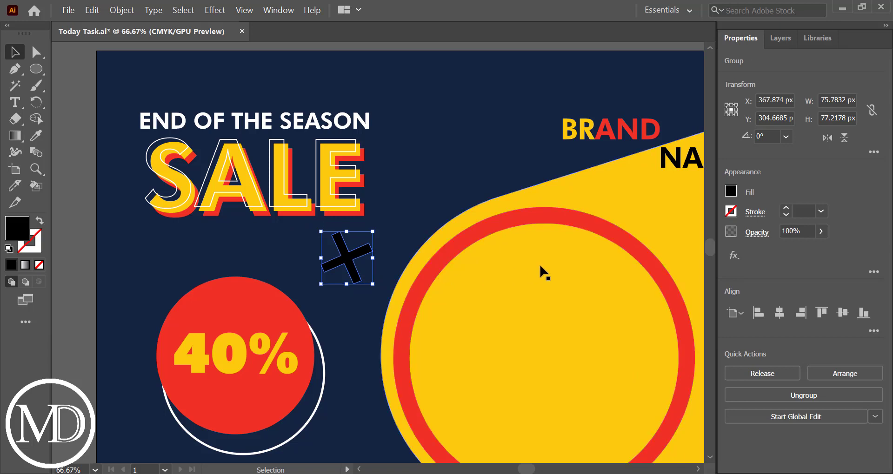
click(443, 206)
drag(353, 263, 353, 268)
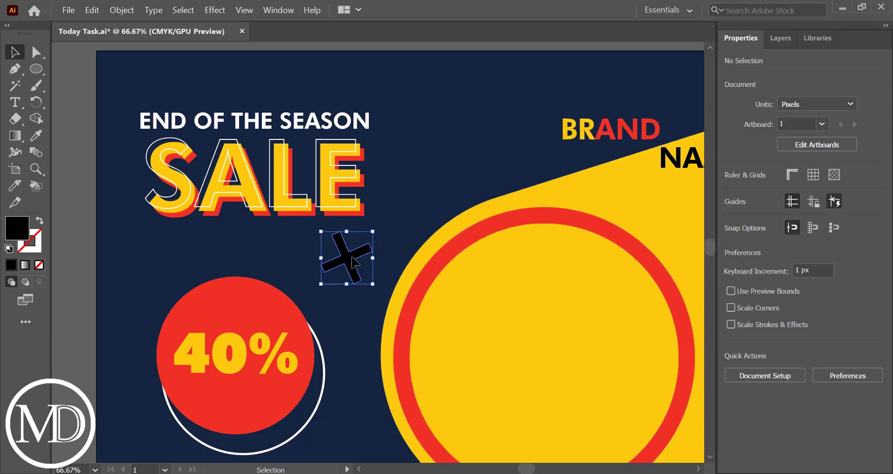
Remove the X's fill and give it a yellow stroke sampled from SALE
click(8, 249)
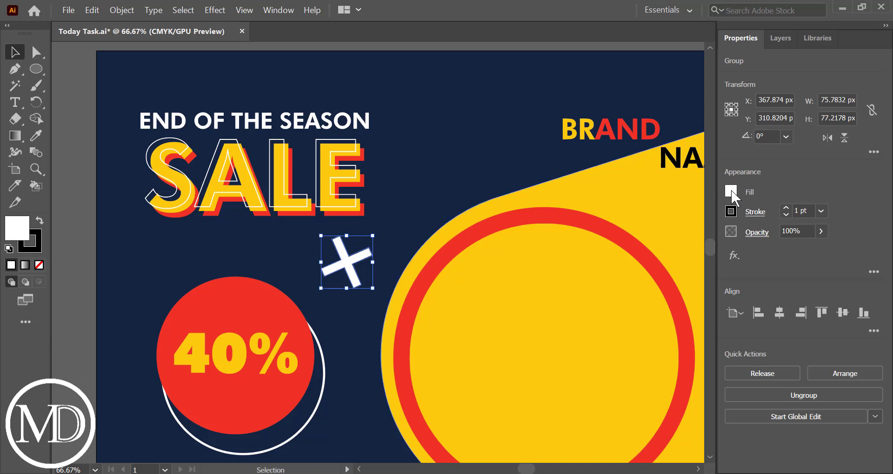
click(37, 136)
click(186, 189)
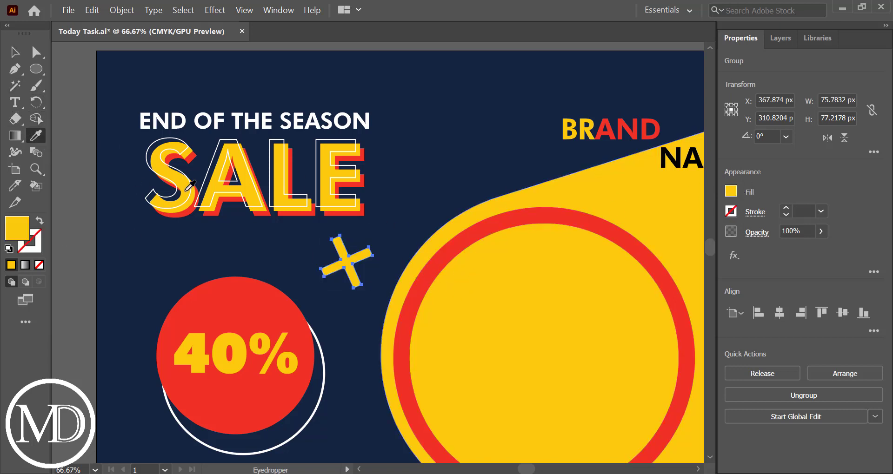
click(15, 52)
click(201, 256)
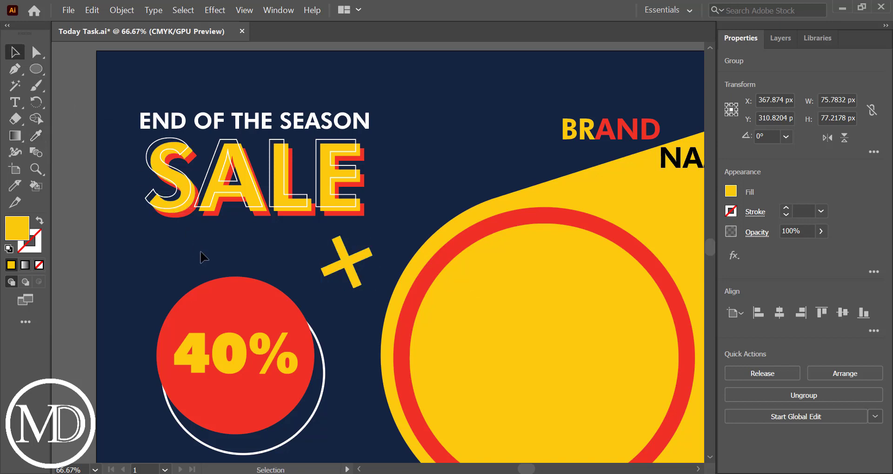
click(354, 277)
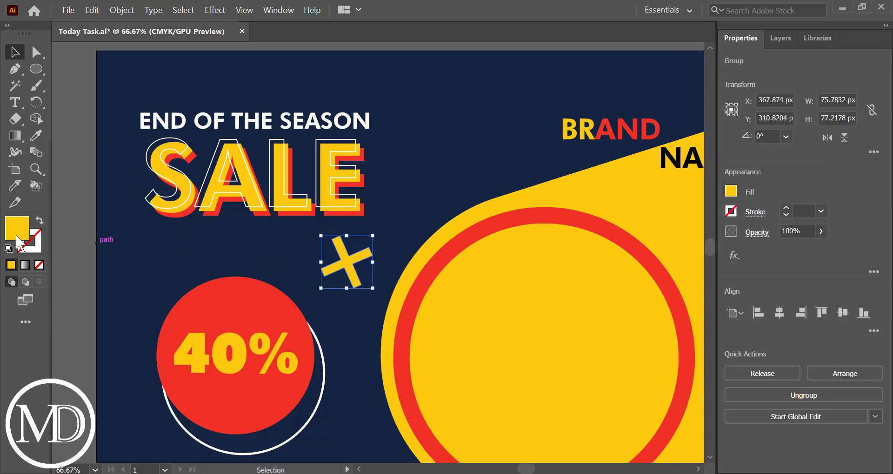
click(41, 264)
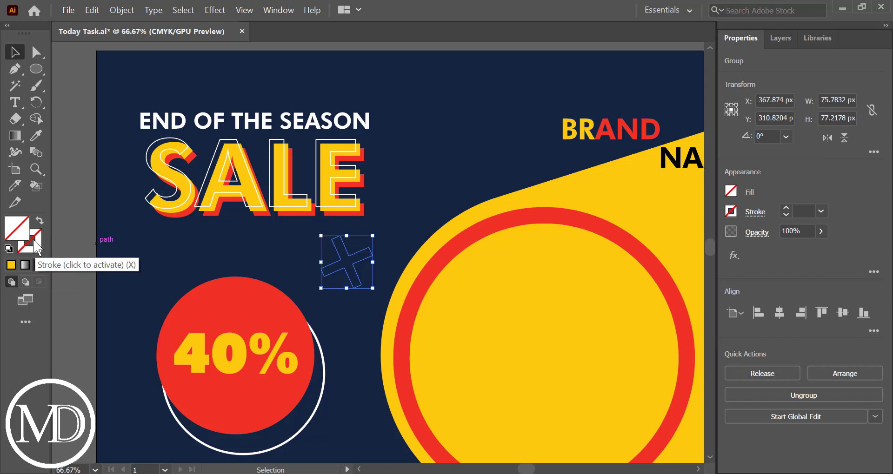
click(36, 246)
click(11, 265)
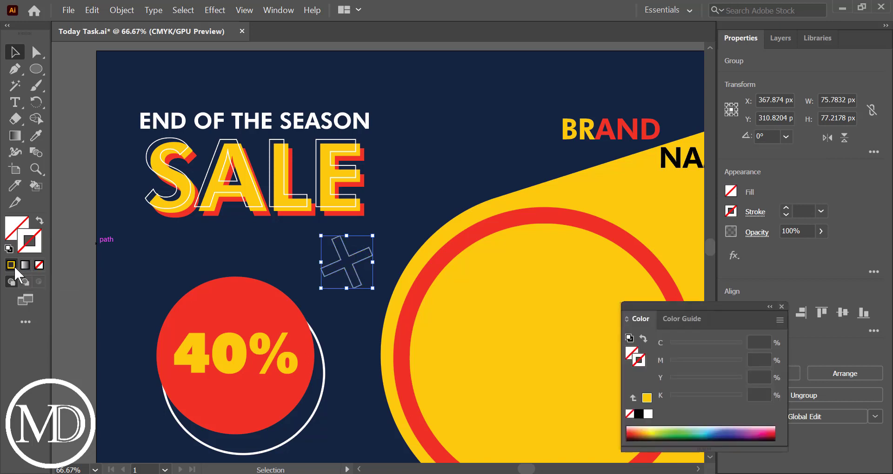
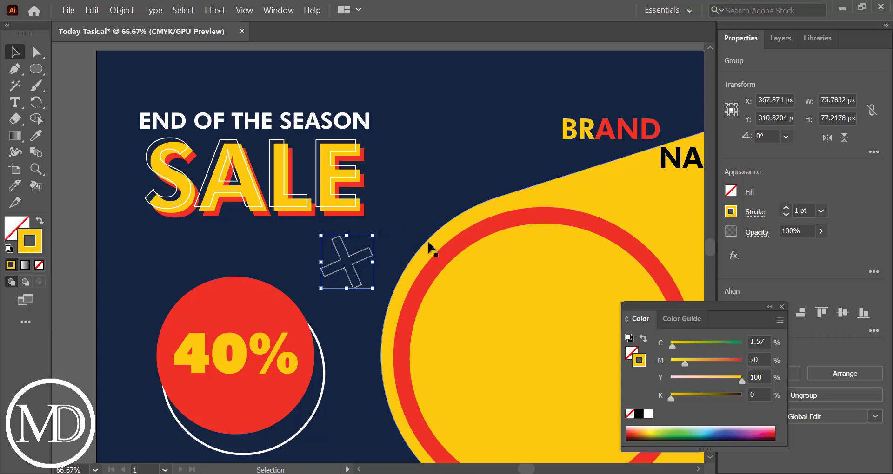
Sample the ring's yellow onto the X and swap it into a yellow outline
click(36, 135)
click(494, 286)
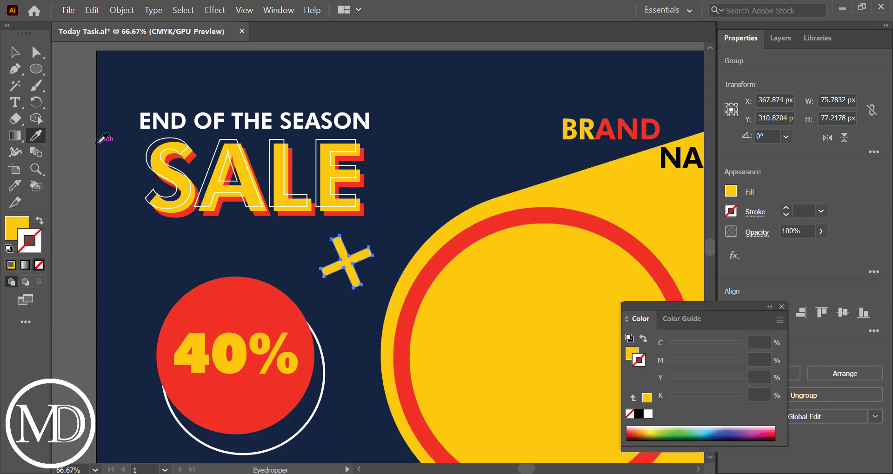
key(shift+x)
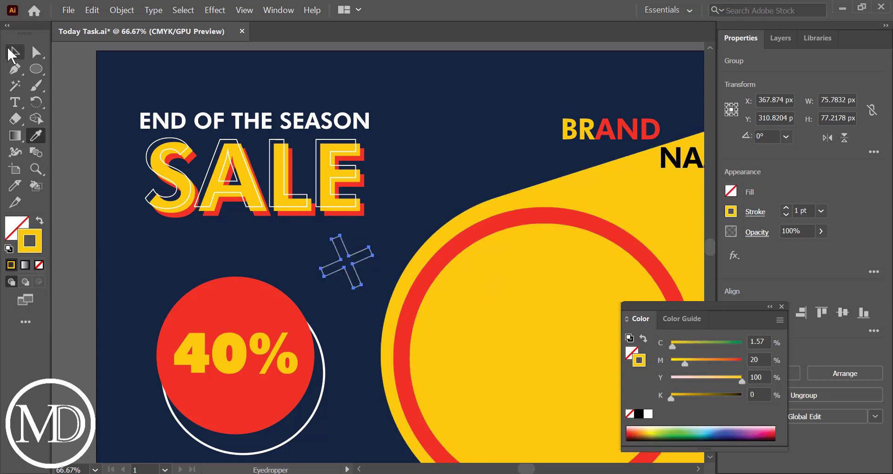
click(14, 52)
click(168, 242)
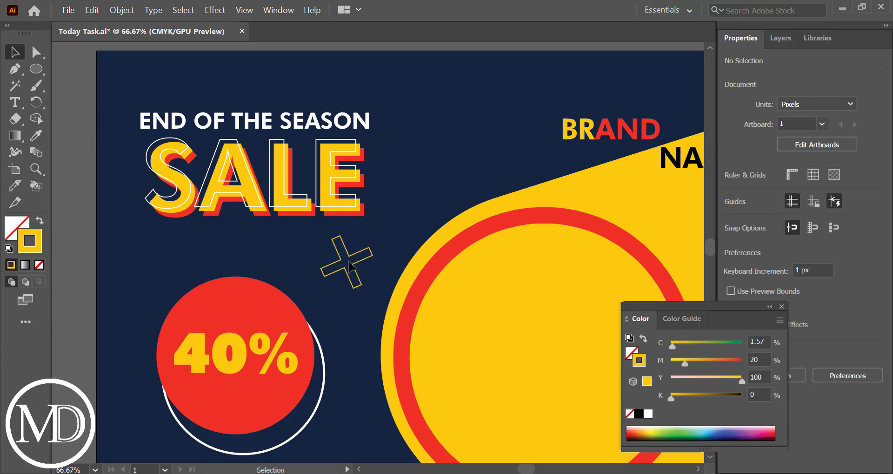
Shrink the X to about 47 px and give its outline a 4 pt stroke
click(349, 264)
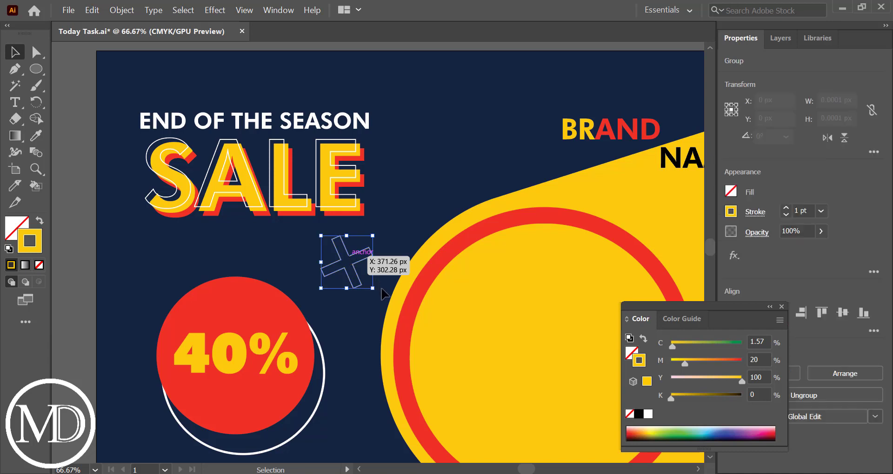
drag(375, 291, 365, 281)
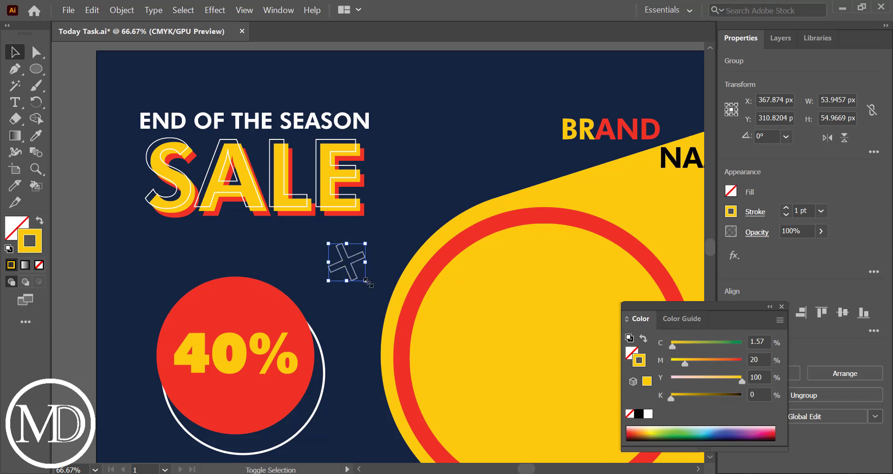
drag(365, 281, 363, 278)
click(821, 211)
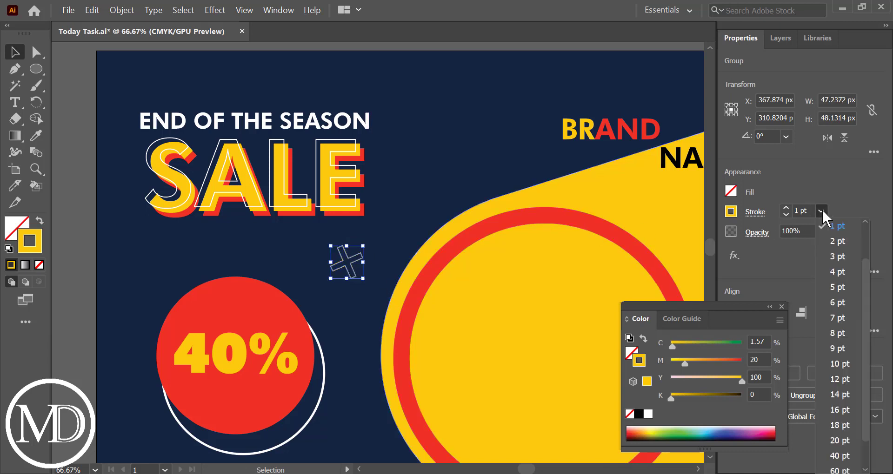
click(839, 271)
click(192, 266)
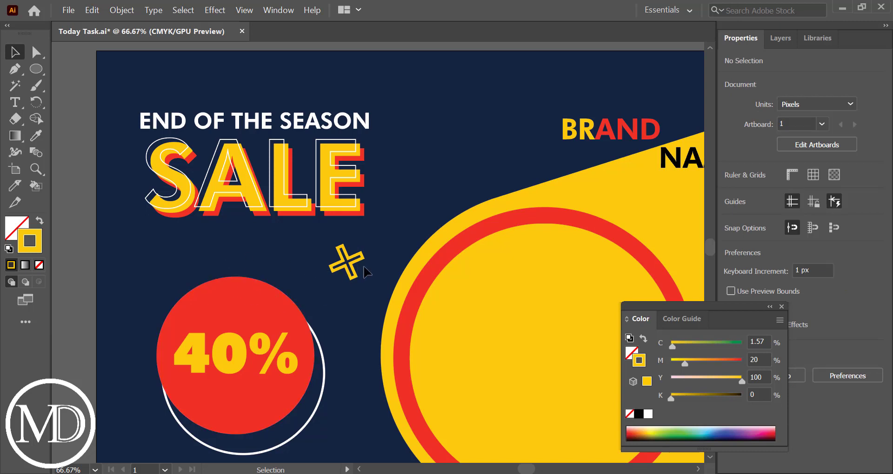
Close the Color panel and save Today Task.ai
click(781, 307)
key(ctrl+s)
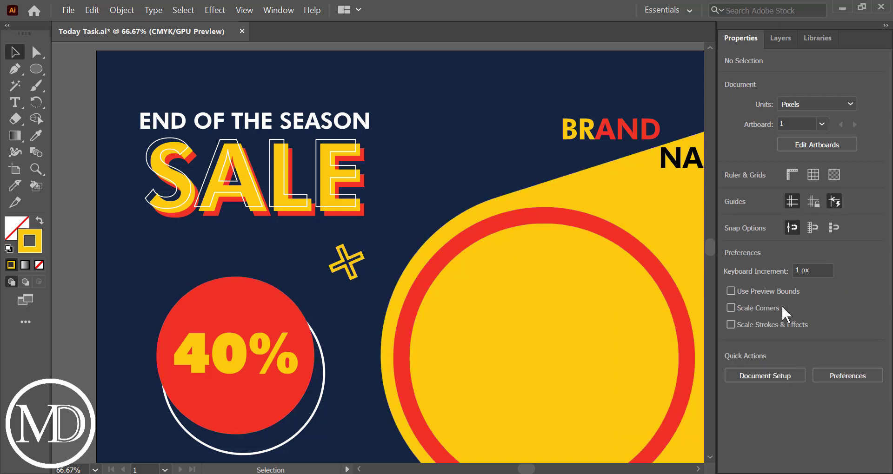
scroll(442, 339, down, 5)
scroll(443, 339, down, 3)
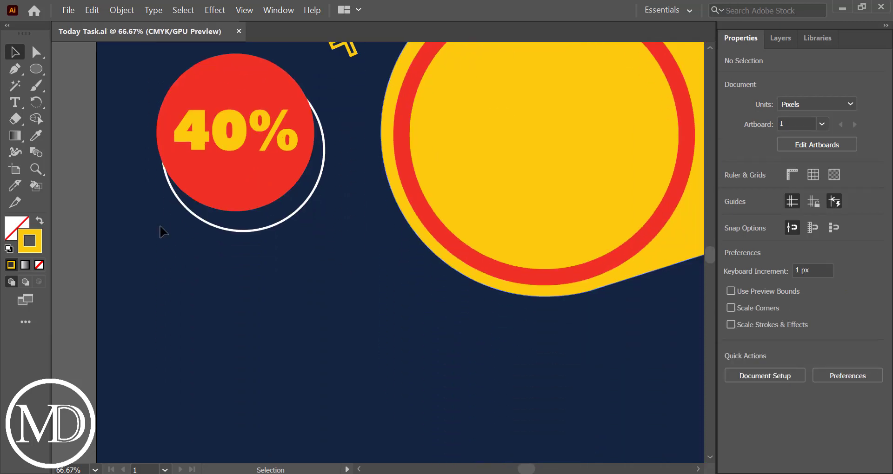
Draw a stepped straight-segment zigzag below the yellow ring, ending in a horizontal segment
click(14, 70)
click(388, 256)
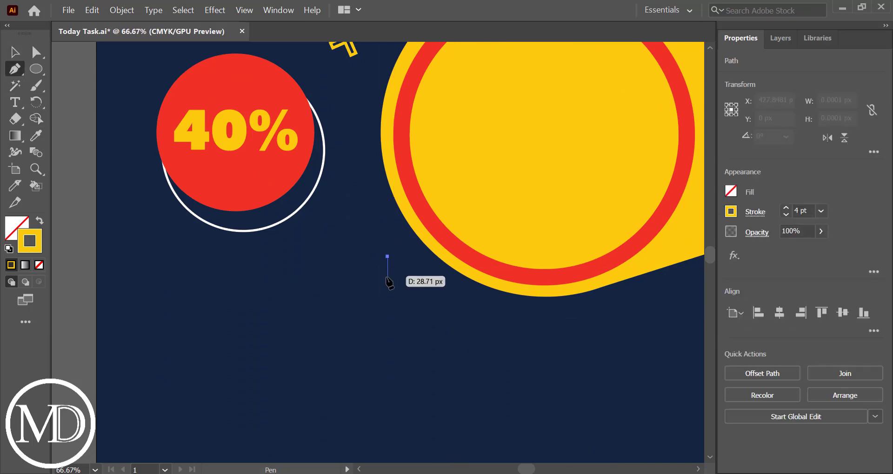
click(382, 282)
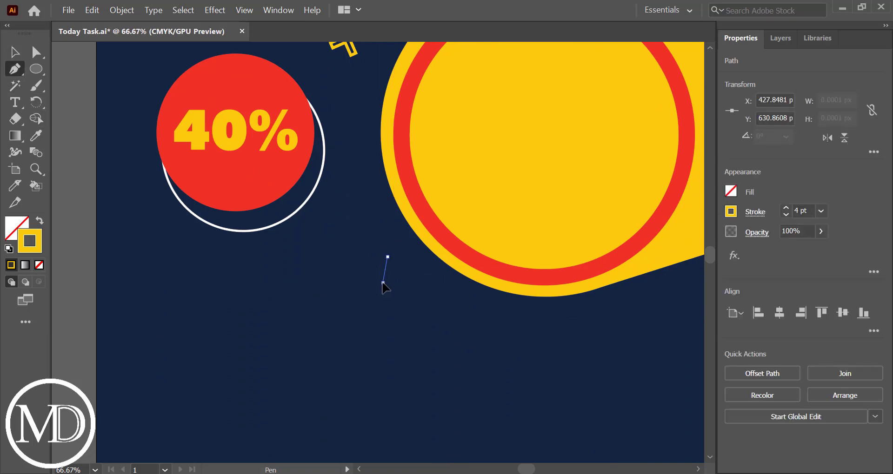
click(409, 285)
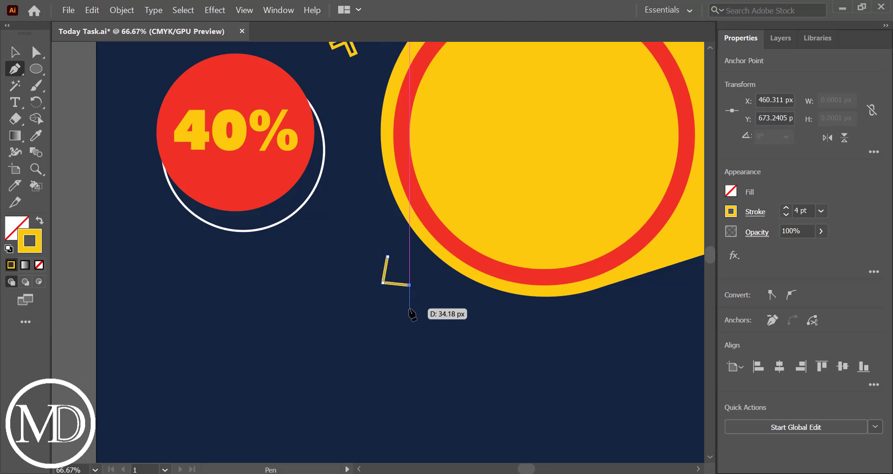
click(409, 308)
click(430, 308)
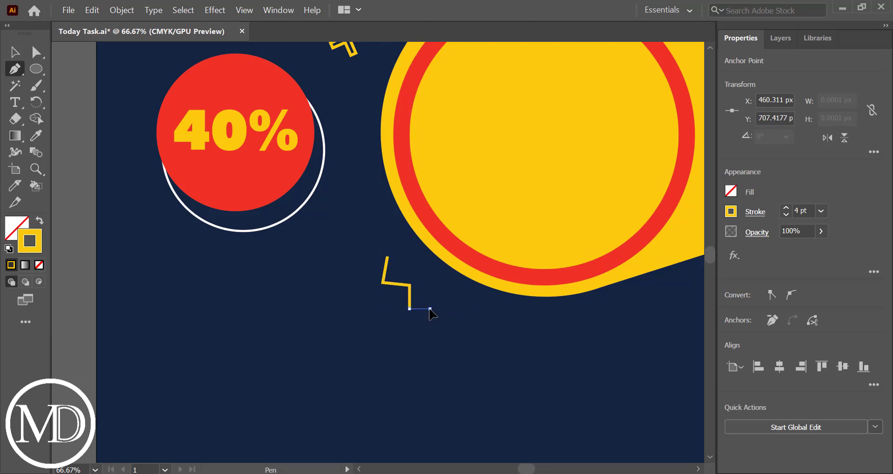
click(430, 333)
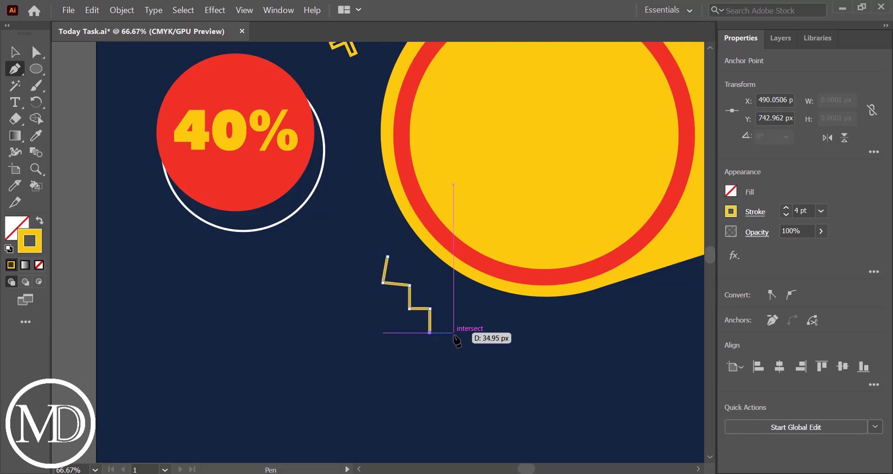
click(453, 335)
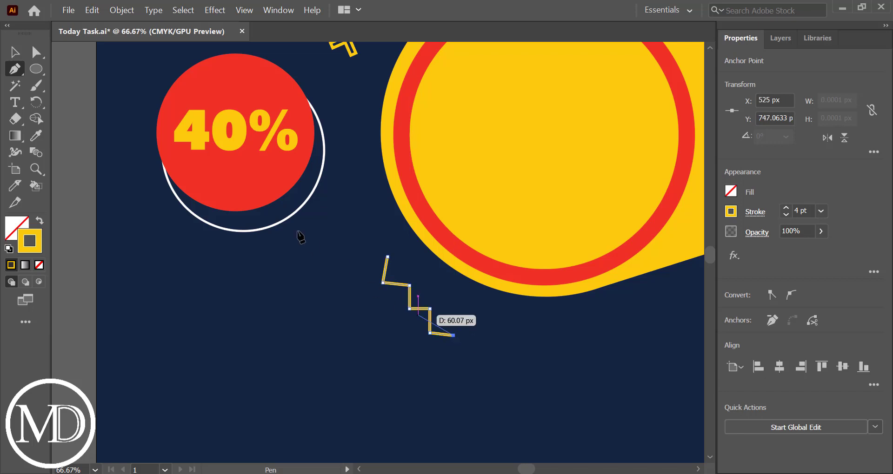
Tilt the zigzag slightly counter-clockwise and nudge it up
click(14, 52)
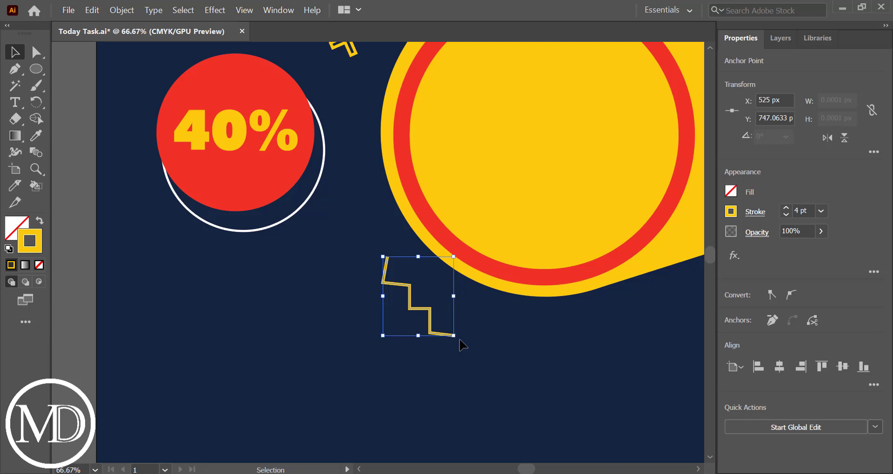
drag(457, 340, 461, 333)
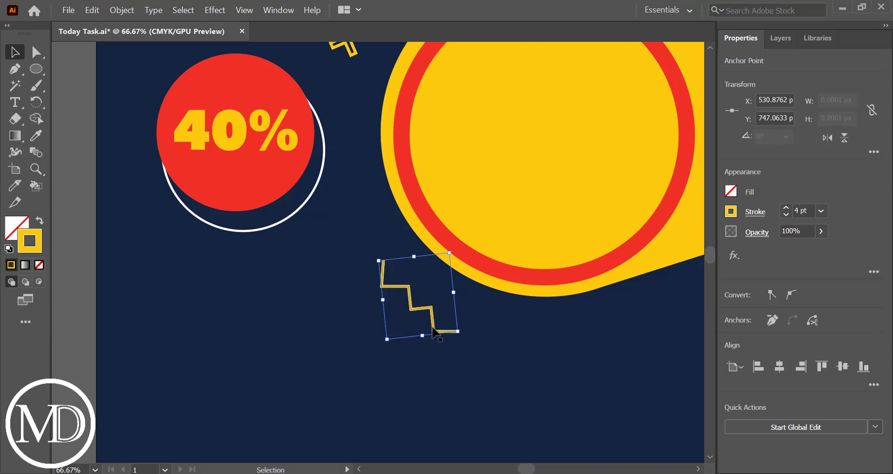
click(416, 303)
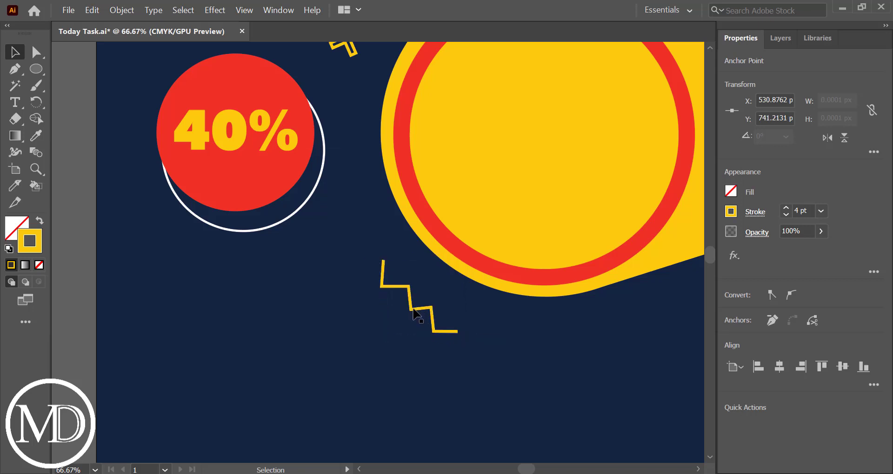
drag(412, 310, 411, 303)
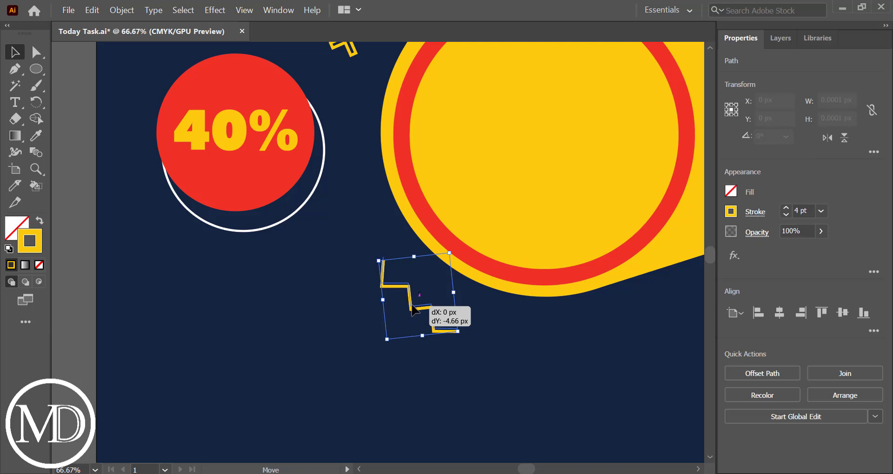
click(432, 369)
Draw two extra zigzag paths, one left of and one below the yellow zigzag
click(15, 69)
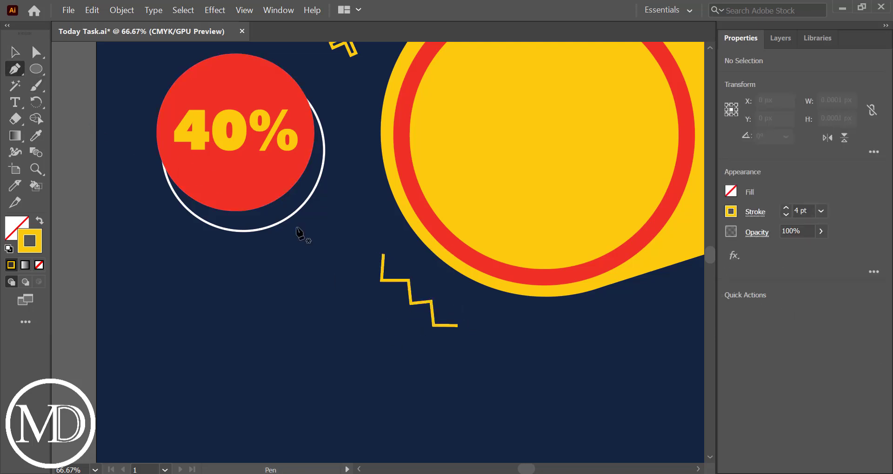
click(369, 254)
click(365, 290)
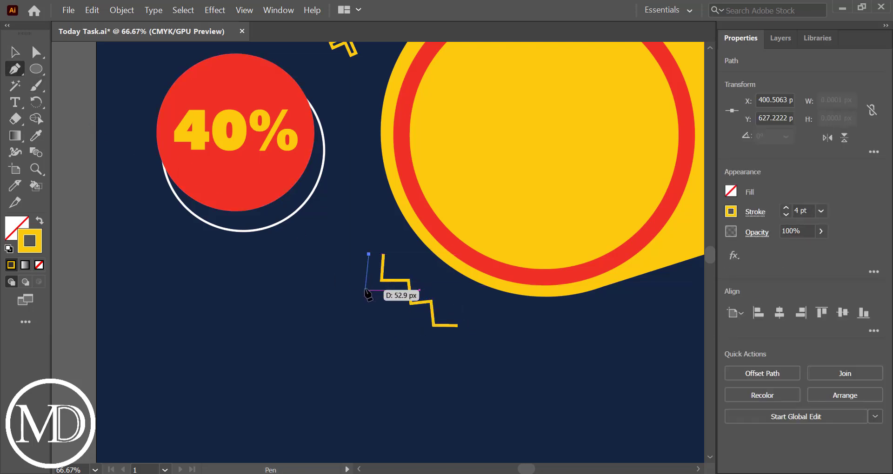
click(386, 291)
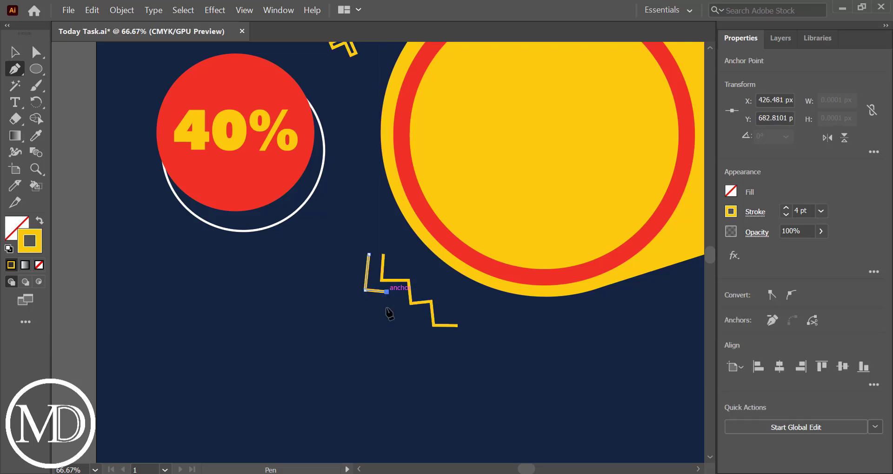
key(Escape)
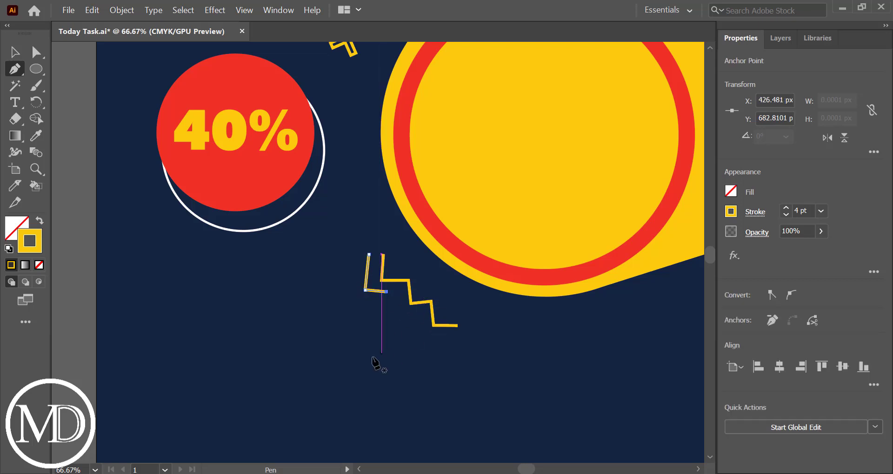
click(408, 319)
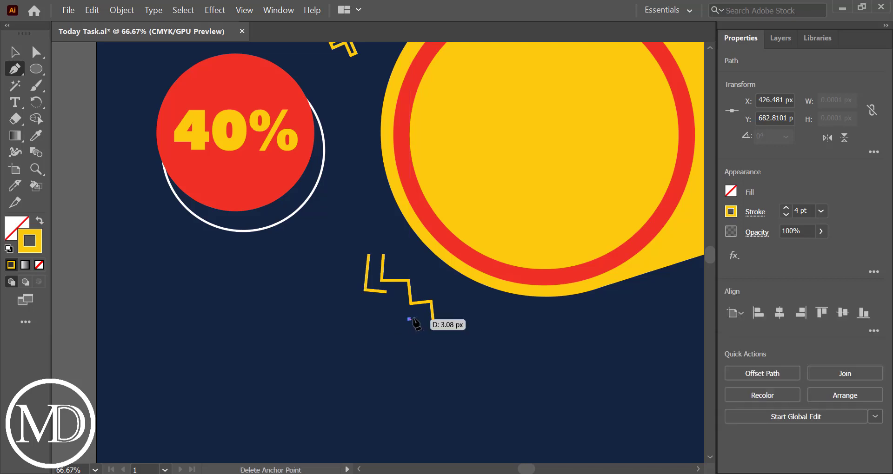
click(421, 317)
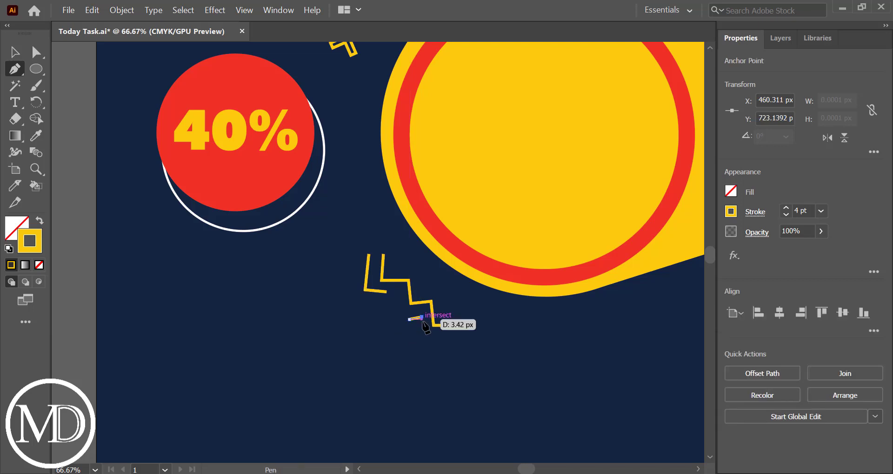
click(425, 337)
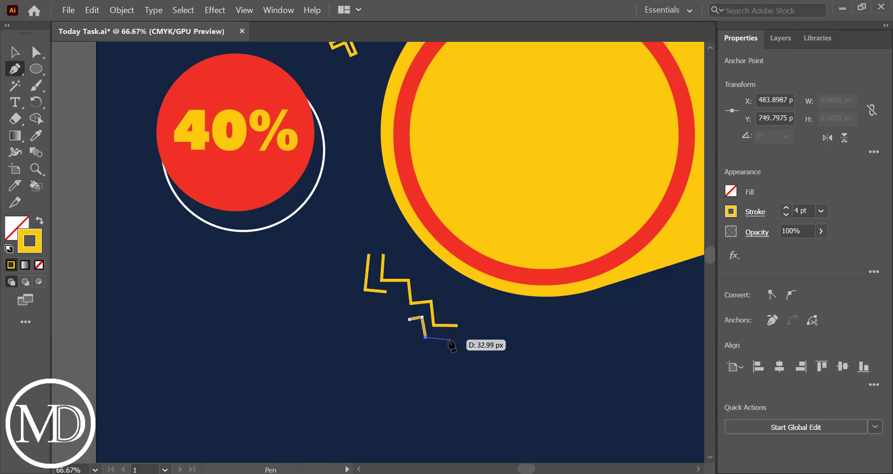
click(449, 340)
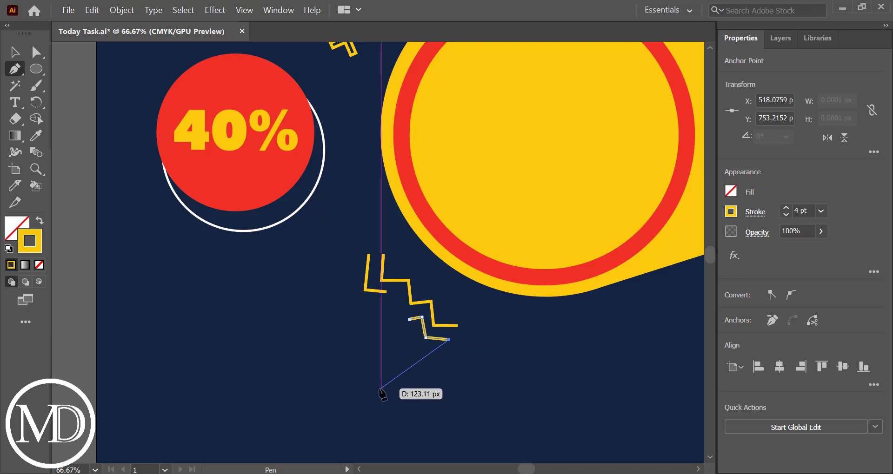
Make the strokes of the left and lower zigzags black
click(15, 52)
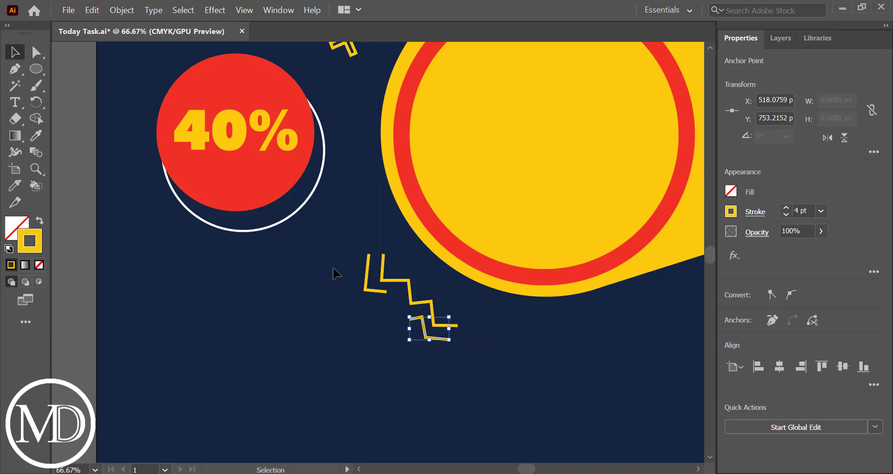
shift+click(365, 291)
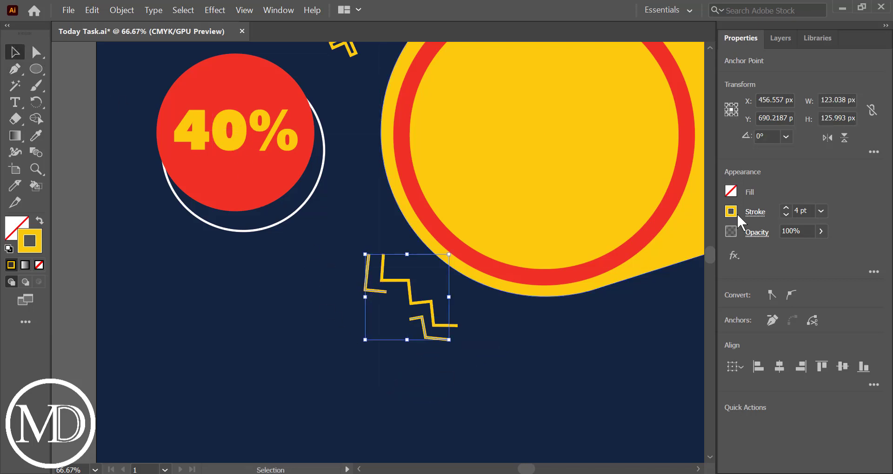
click(732, 209)
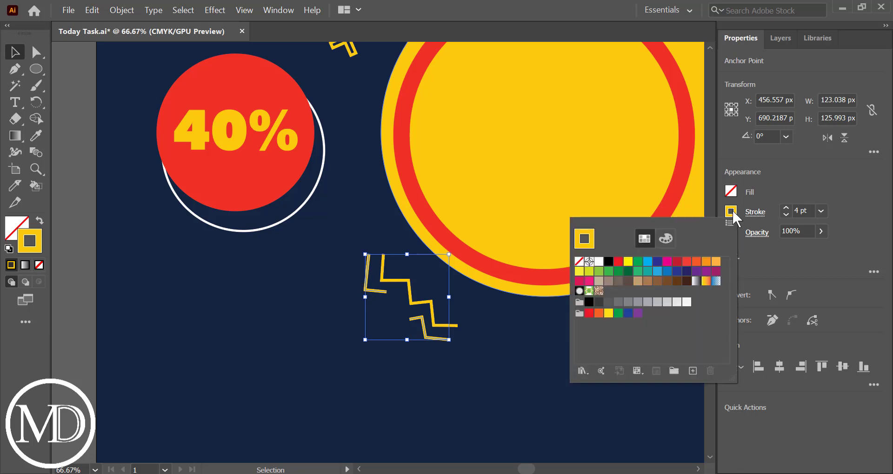
click(608, 261)
click(510, 367)
click(510, 367)
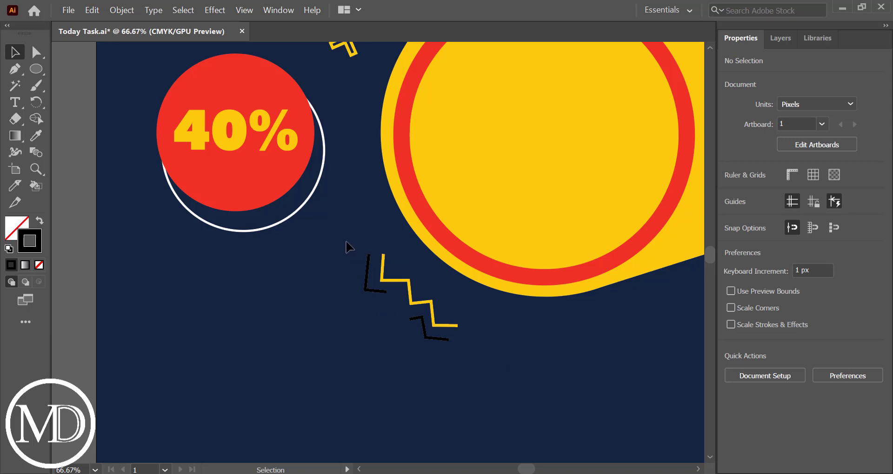
Marquee-select the two black zigzag paths to check them, then clear the selection
drag(346, 247, 346, 275)
drag(372, 305, 359, 287)
key(a)
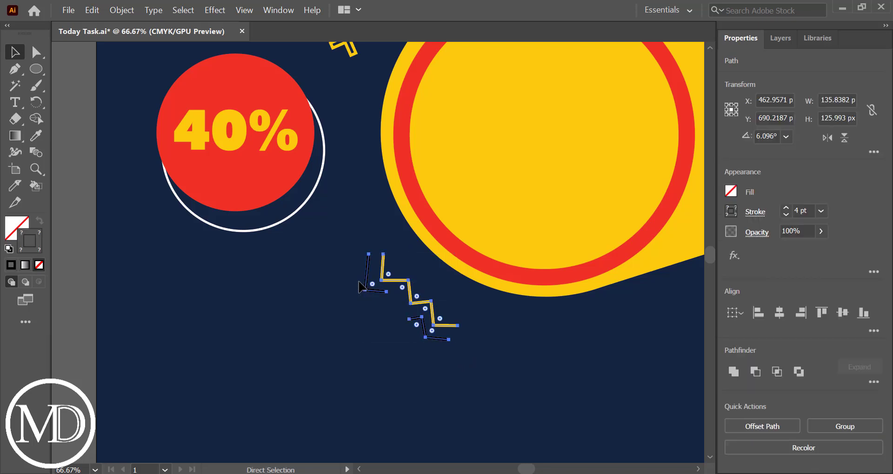
key(v)
click(344, 364)
scroll(346, 365, down, 3)
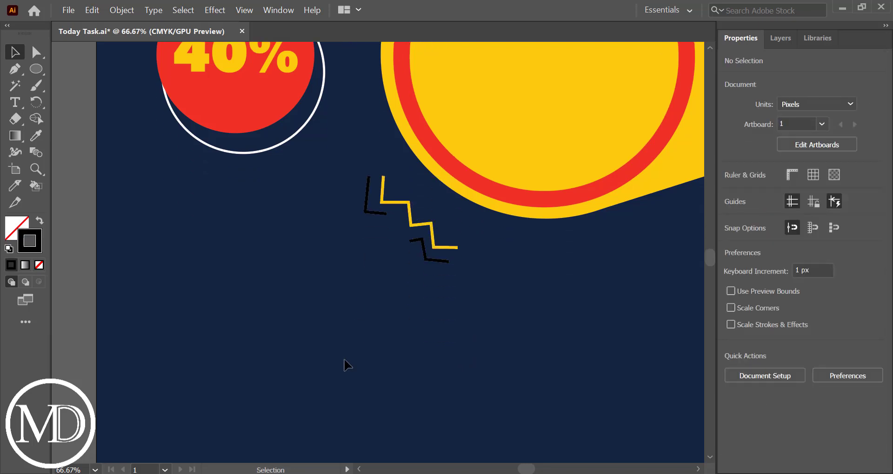
scroll(347, 365, down, 2)
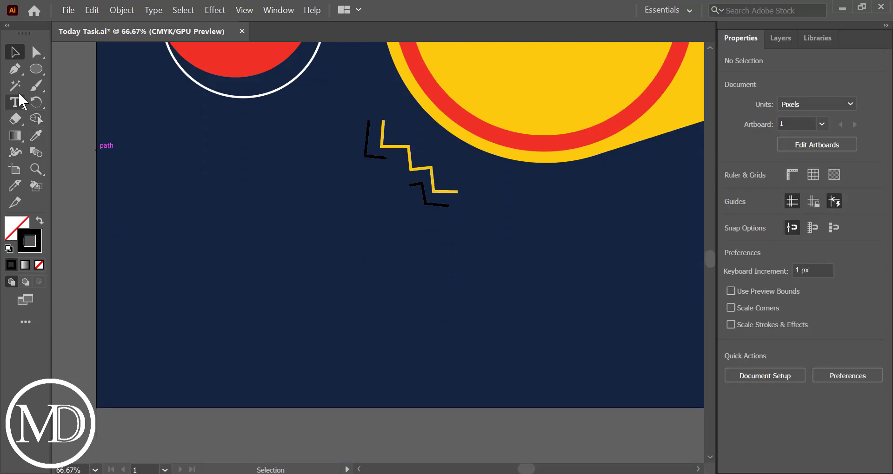
Draw a lower-left rectangle with the default white fill and black stroke
drag(37, 69, 74, 70)
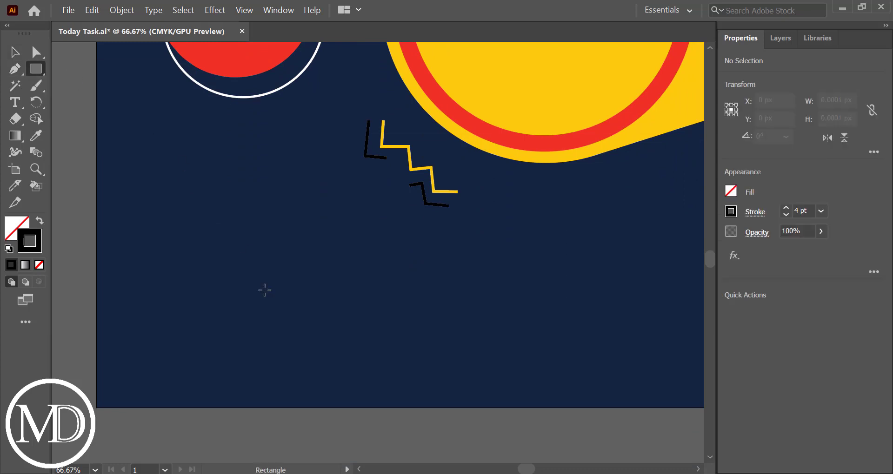
mouse_move(186, 279)
mouse_down()
mouse_move(294, 288)
mouse_move(332, 329)
mouse_up()
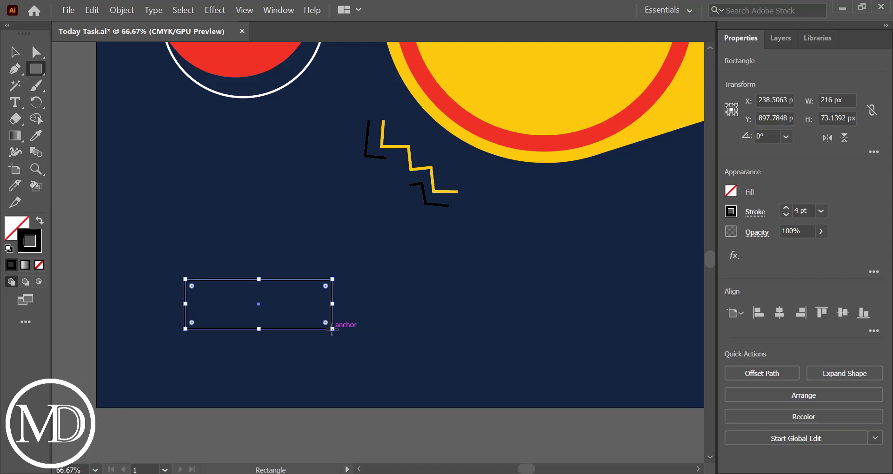
click(14, 52)
click(8, 249)
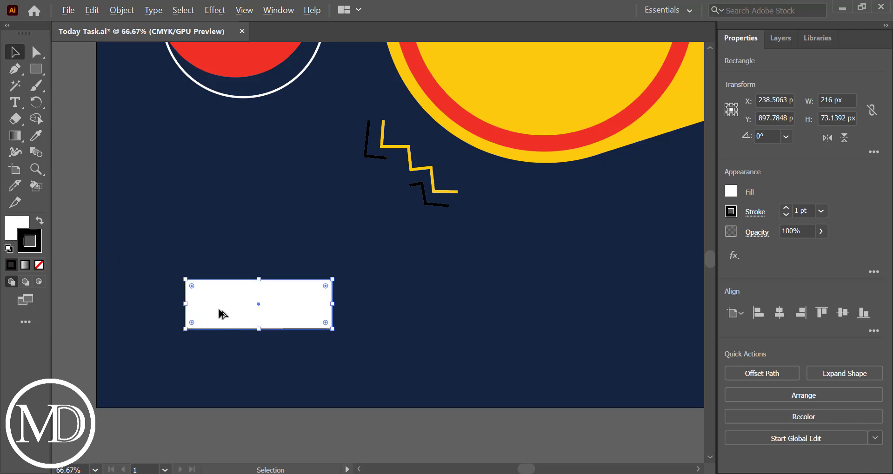
Duplicate the rectangle offset up-right as an unfilled copy with a white outline
drag(218, 310, 231, 300)
click(39, 265)
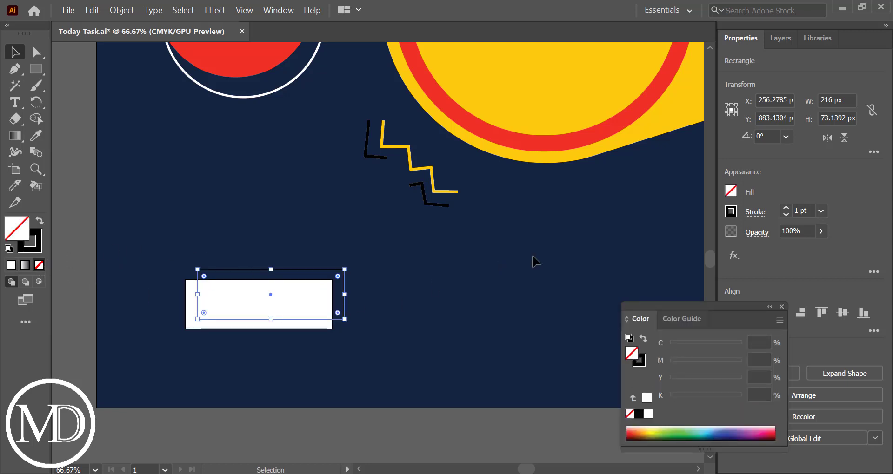
click(733, 215)
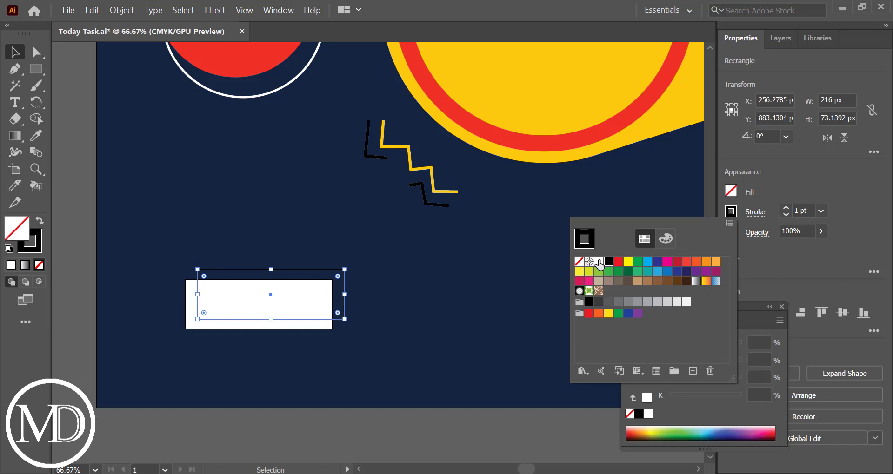
click(599, 262)
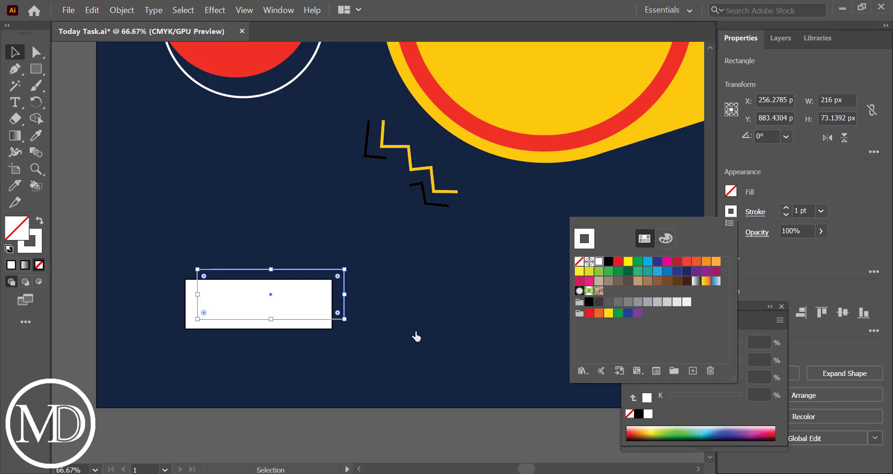
click(371, 322)
Give the outline copy a 3 pt stroke and nudge it slightly left
click(344, 300)
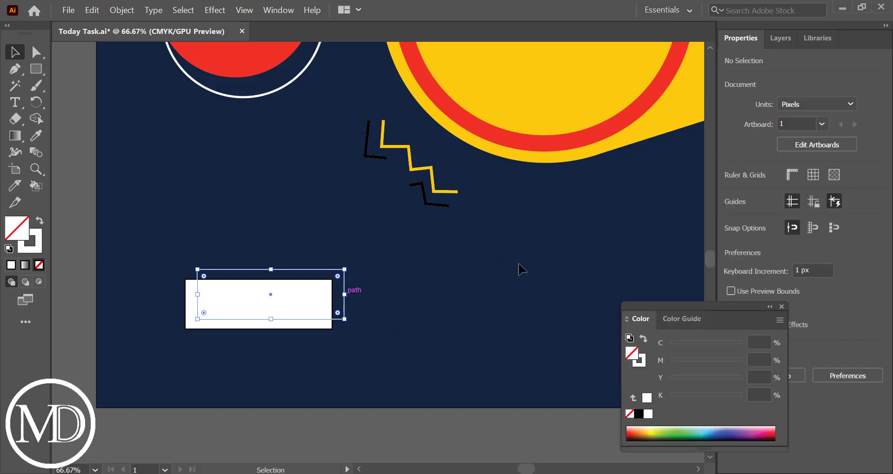
click(821, 211)
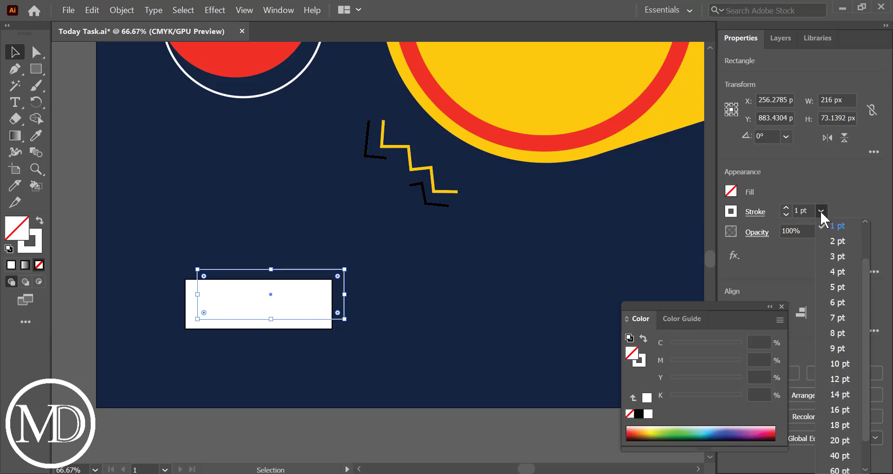
click(828, 252)
click(450, 299)
click(344, 299)
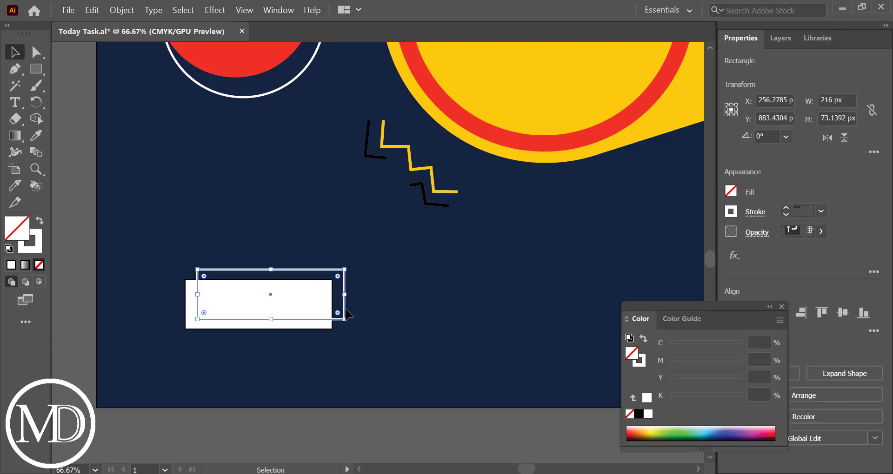
key(Left)
key(Left)
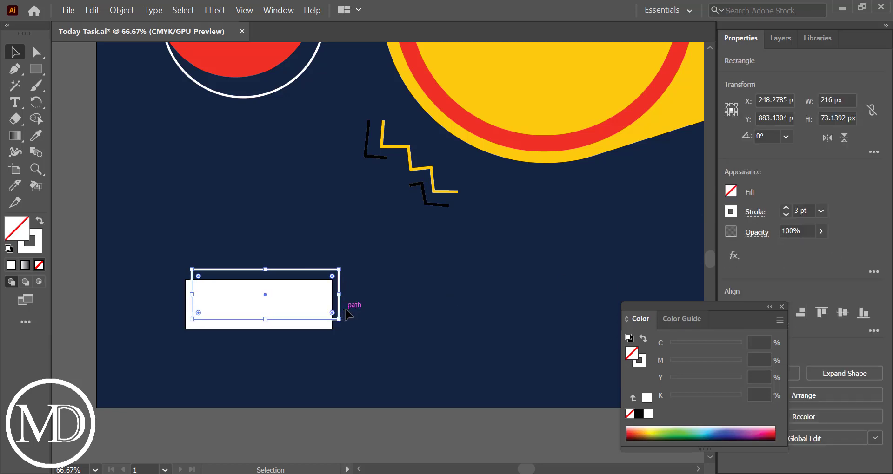
click(400, 353)
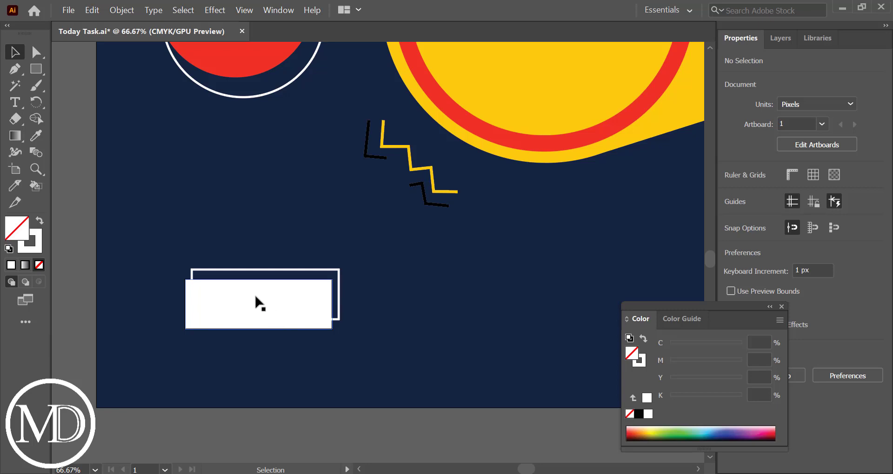
drag(211, 273, 262, 330)
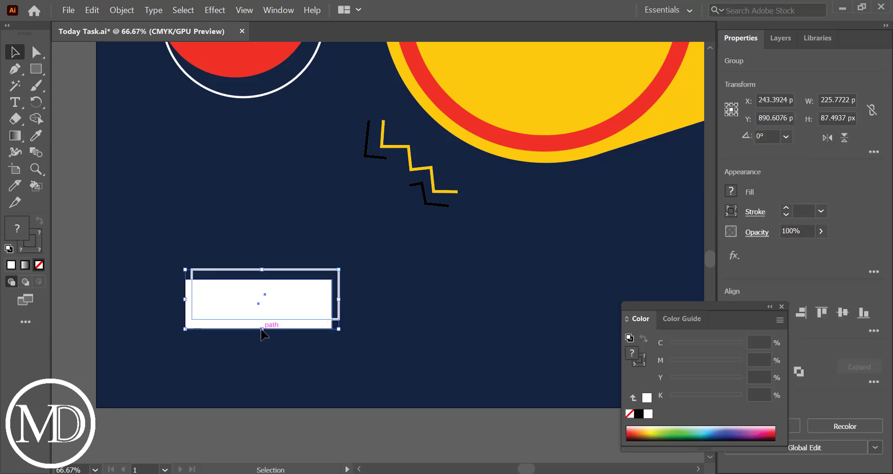
click(328, 393)
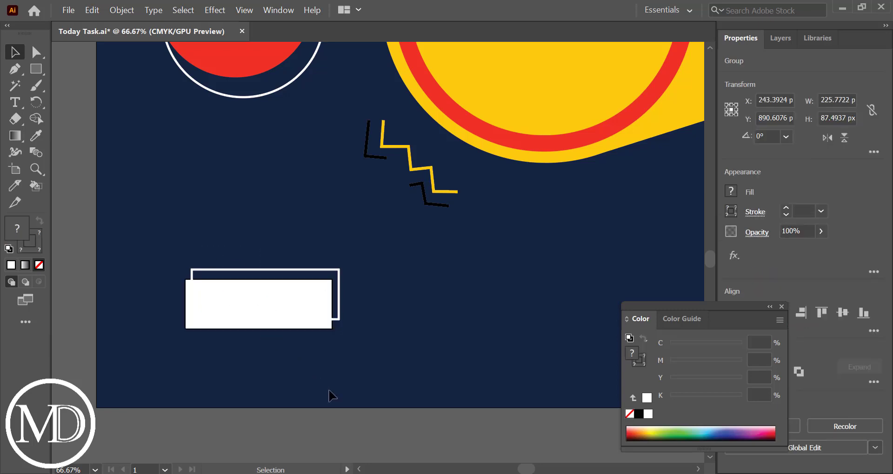
Add a BUY NOW text line, enlarged and moved into the white rectangle
click(15, 103)
click(208, 311)
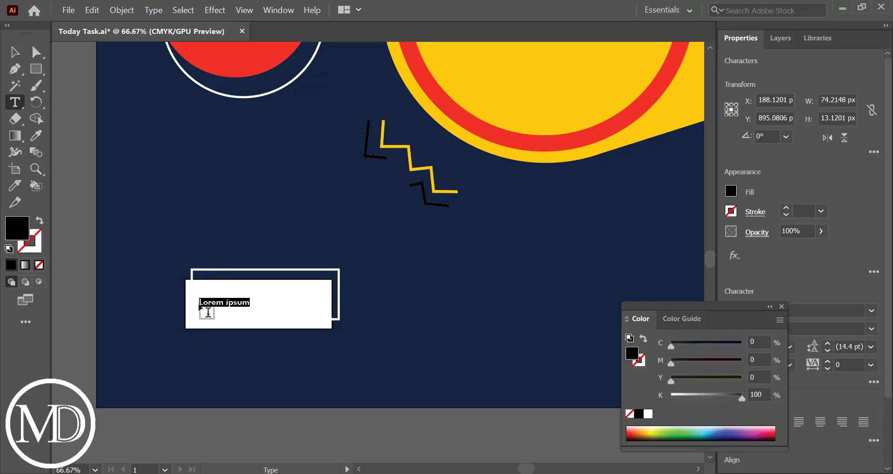
text(BUS)
text(Y)
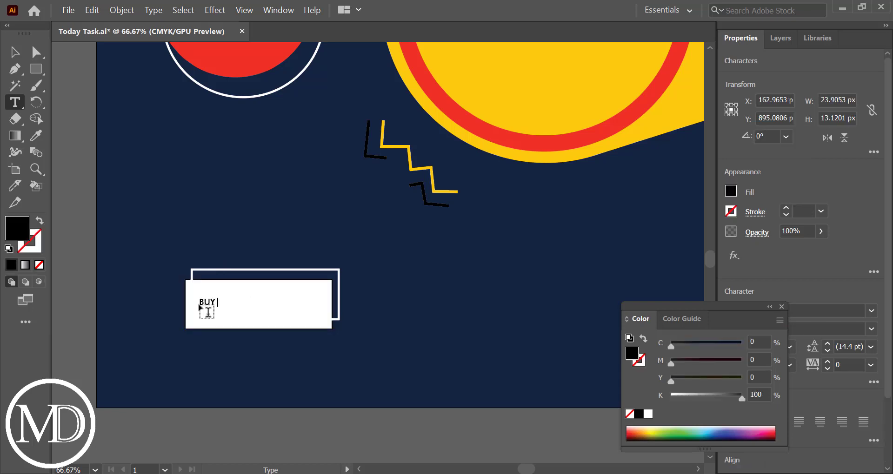
text(OW)
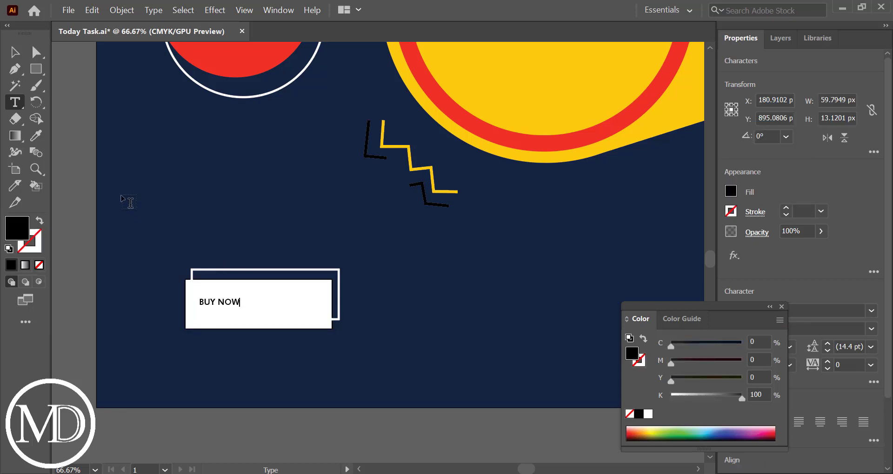
click(15, 52)
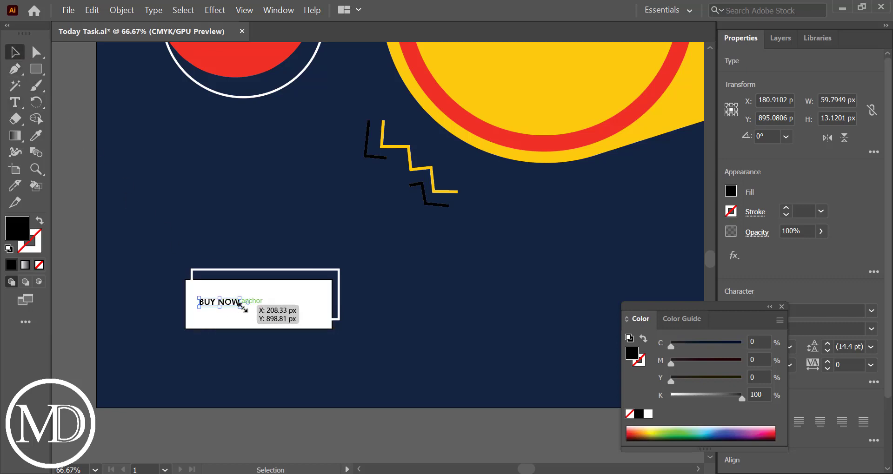
drag(241, 307, 293, 321)
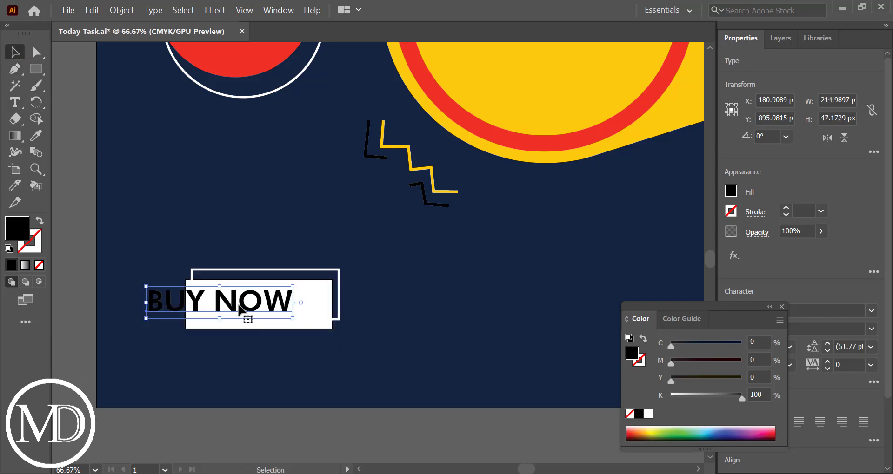
drag(244, 308, 270, 310)
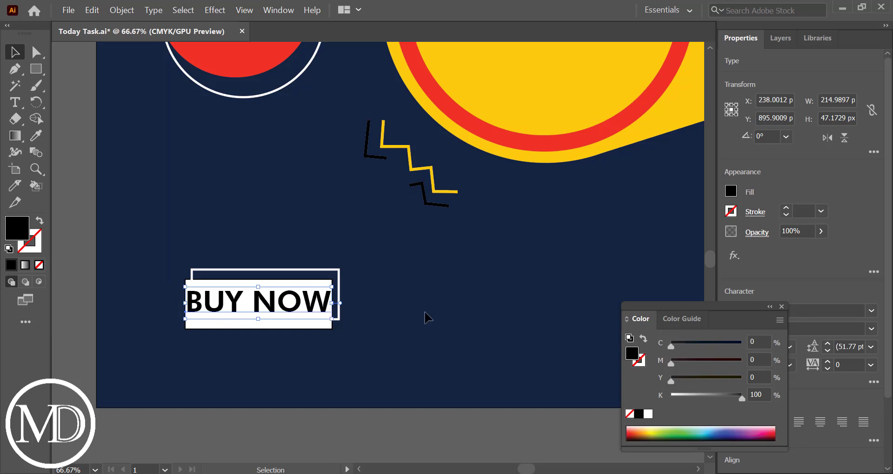
click(425, 315)
Set BUY NOW in Futura Extra Black BT, shrink it to fit, and create outlines
click(286, 308)
click(781, 307)
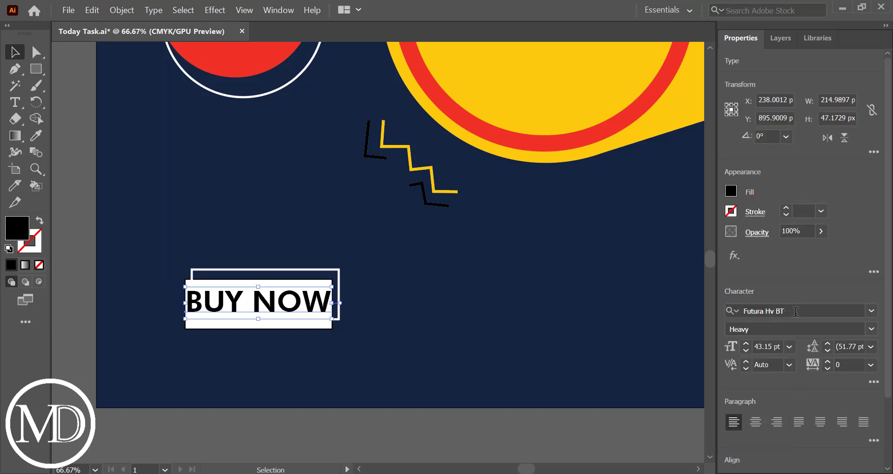
click(871, 310)
key(Down)
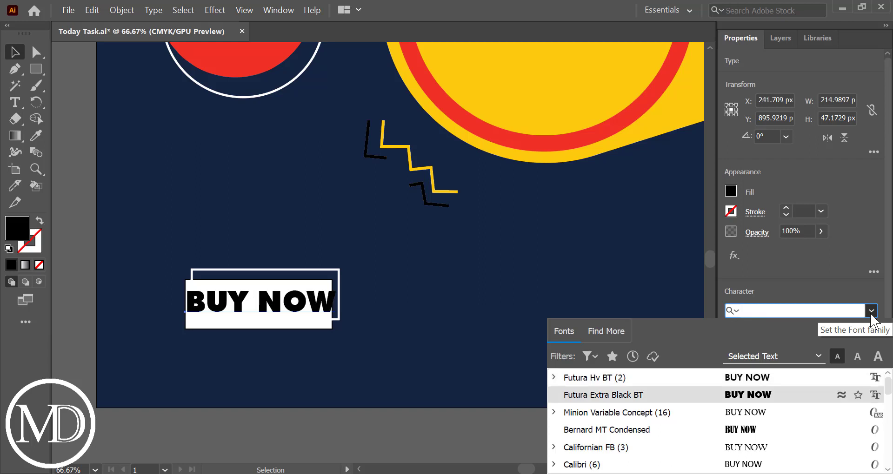
key(Return)
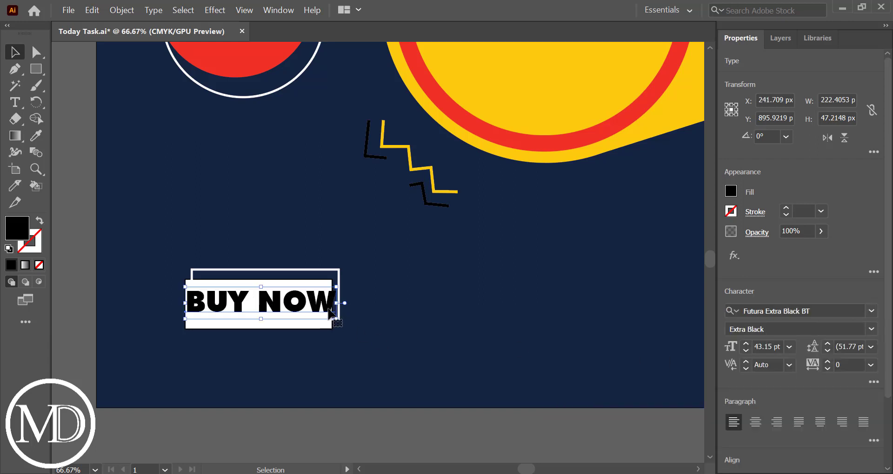
drag(336, 305, 328, 305)
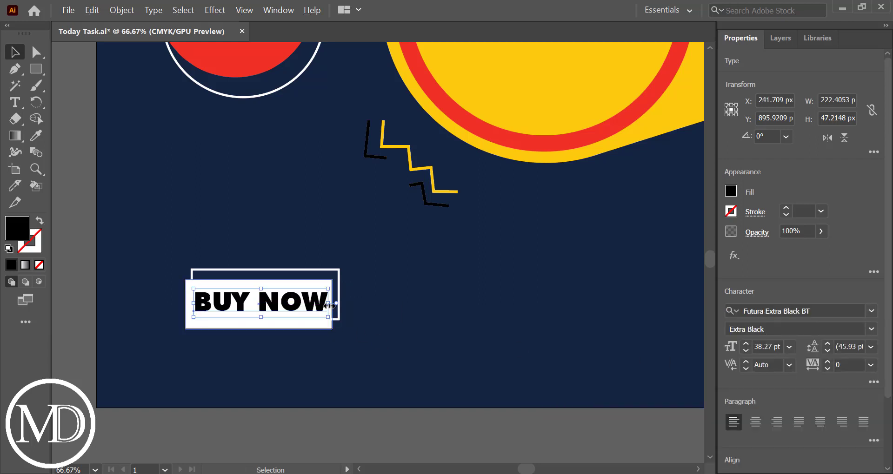
scroll(793, 400, down, 2)
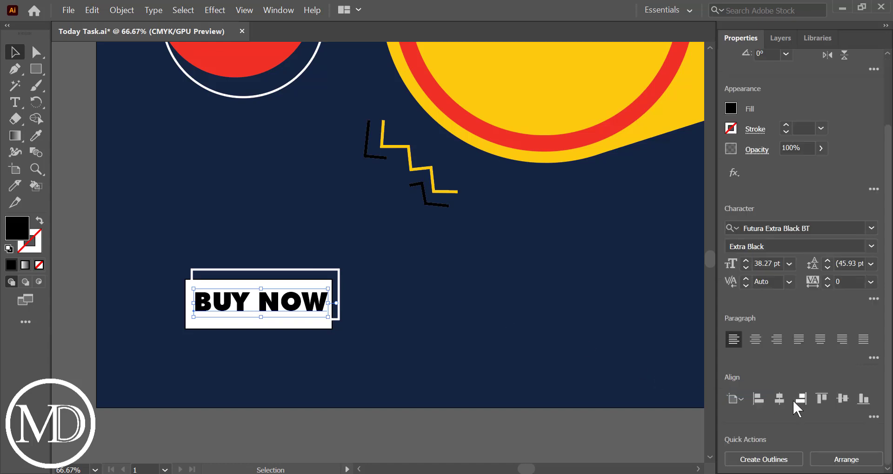
click(767, 458)
click(458, 349)
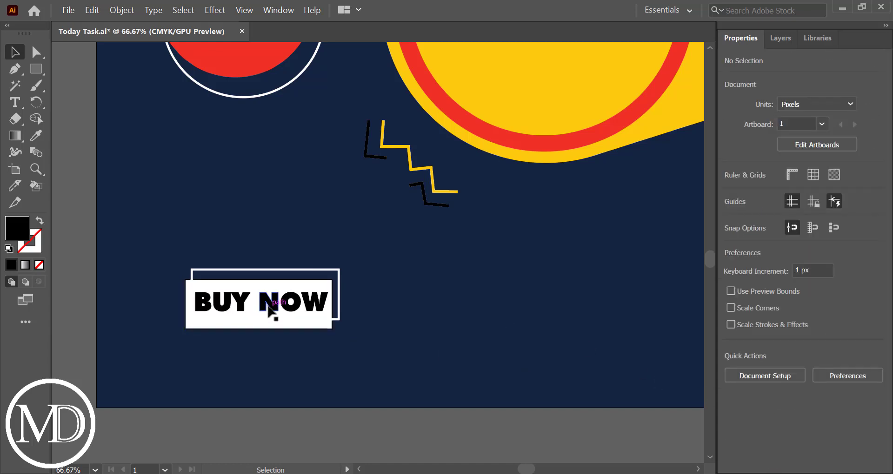
Nudge the BUY NOW lettering slightly left and reselect the button group
click(284, 306)
drag(284, 307, 282, 308)
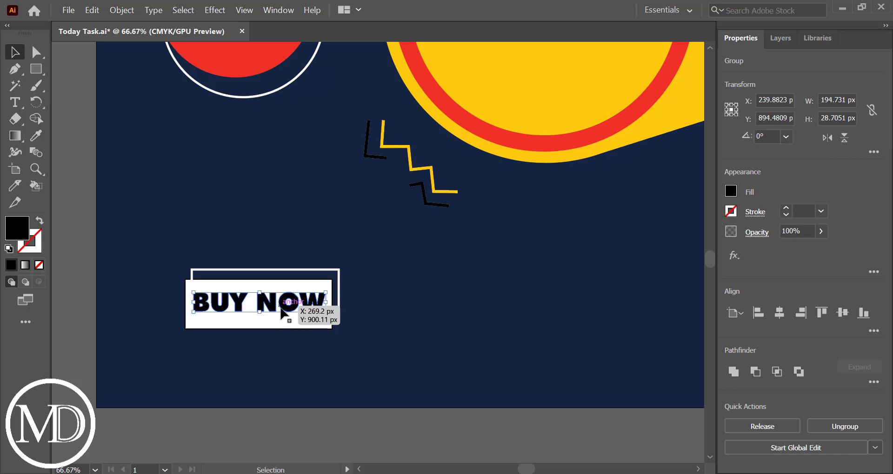
click(285, 351)
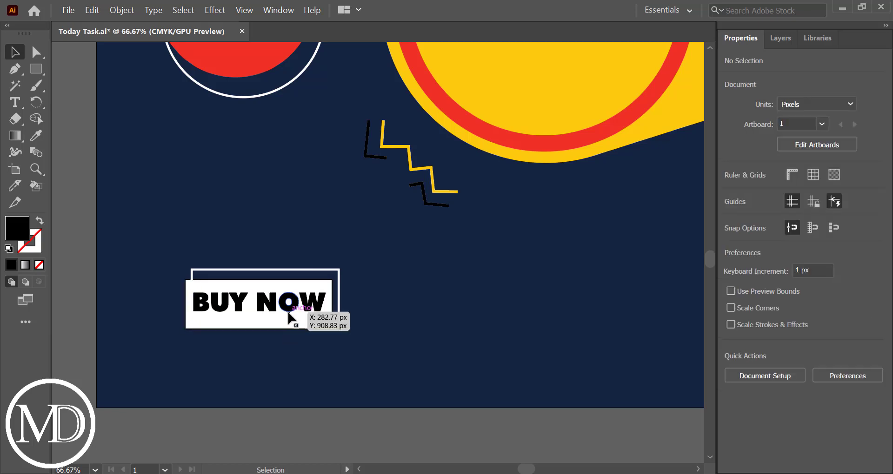
click(334, 284)
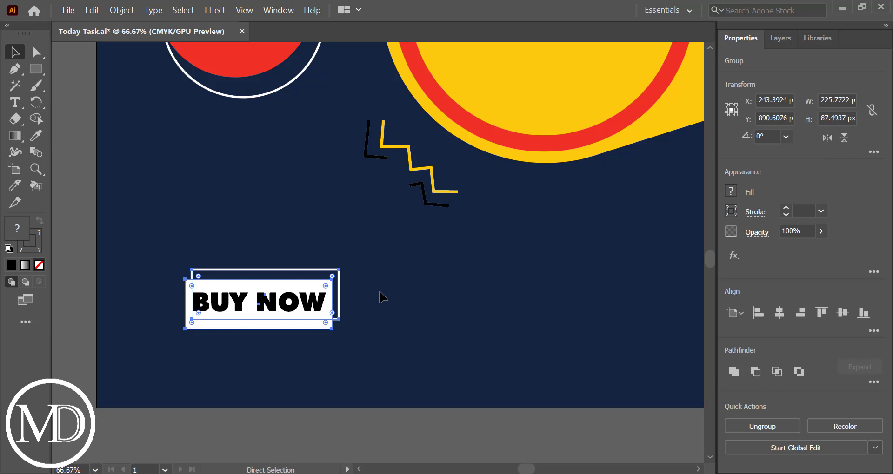
key(v)
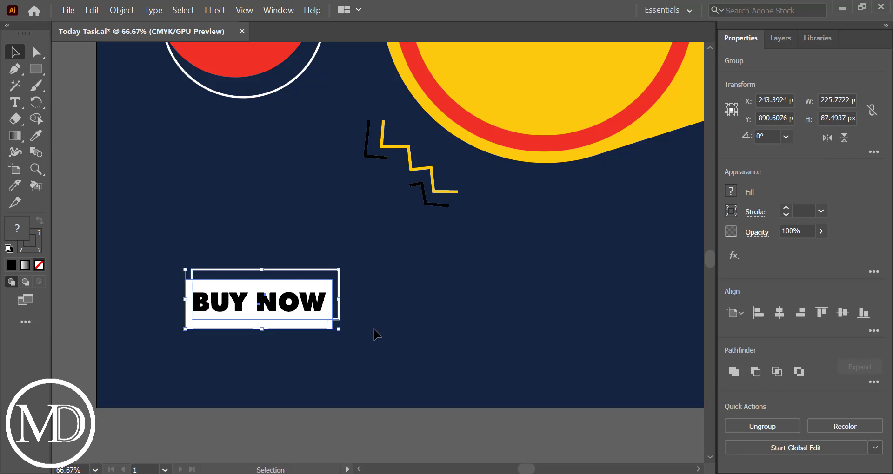
click(377, 335)
click(325, 313)
click(316, 370)
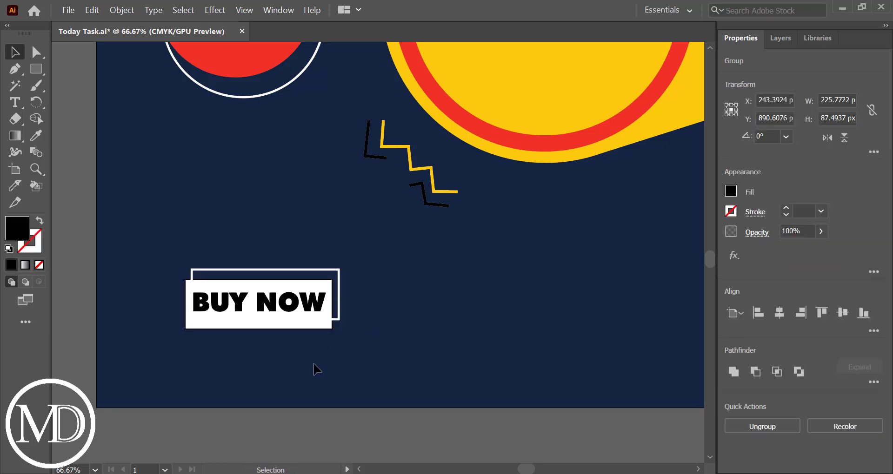
click(267, 322)
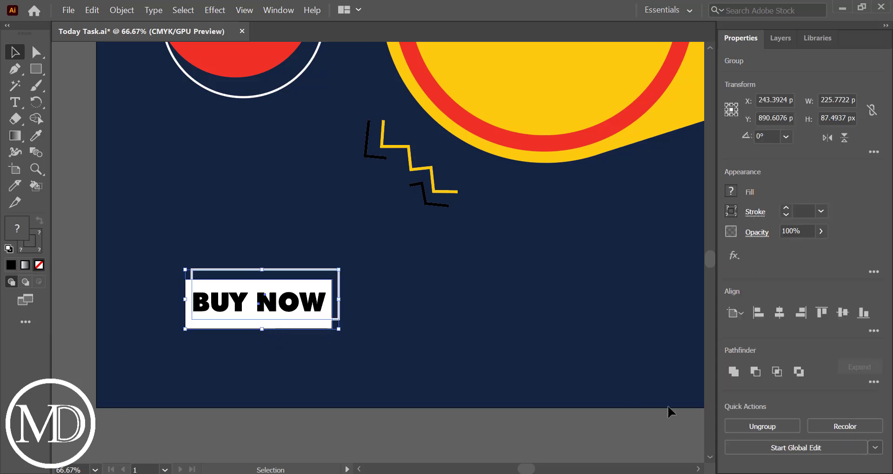
Ungroup the button and centre the lettering horizontally and vertically on the white rectangle
click(749, 425)
click(390, 367)
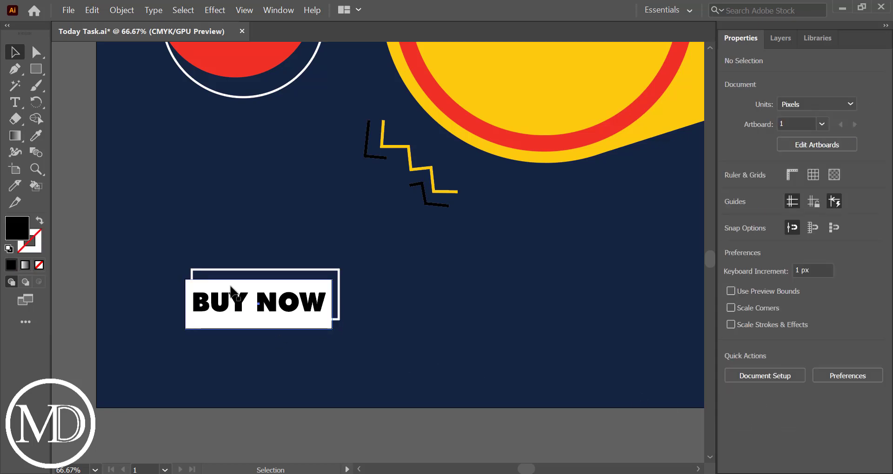
click(231, 293)
shift+click(240, 307)
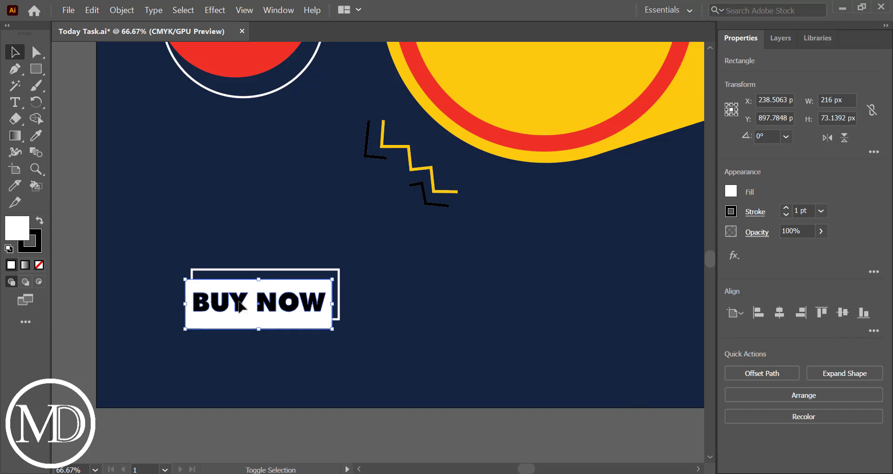
shift+click(240, 306)
click(780, 312)
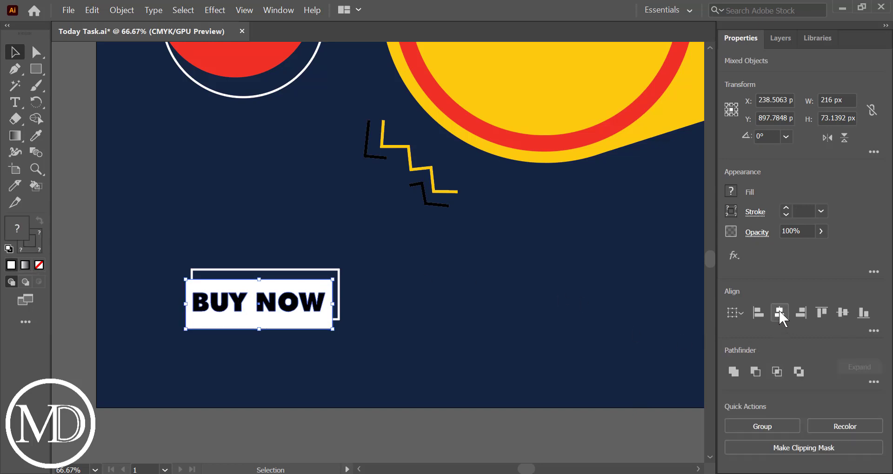
click(842, 313)
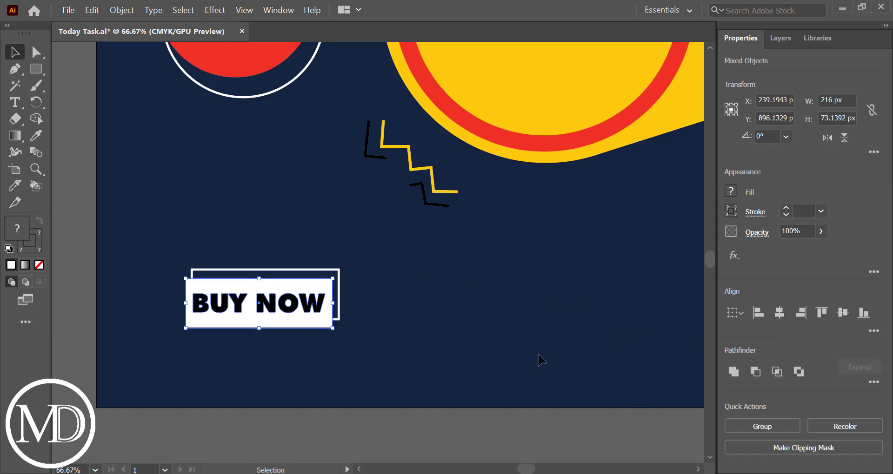
Group the lettering with the rectangle, then ungroup and select only the lettering
key(ctrl+g)
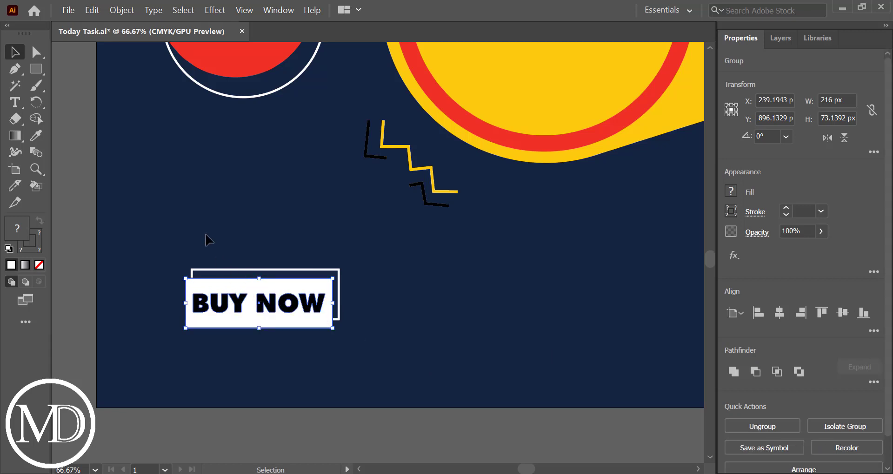
drag(179, 249, 348, 348)
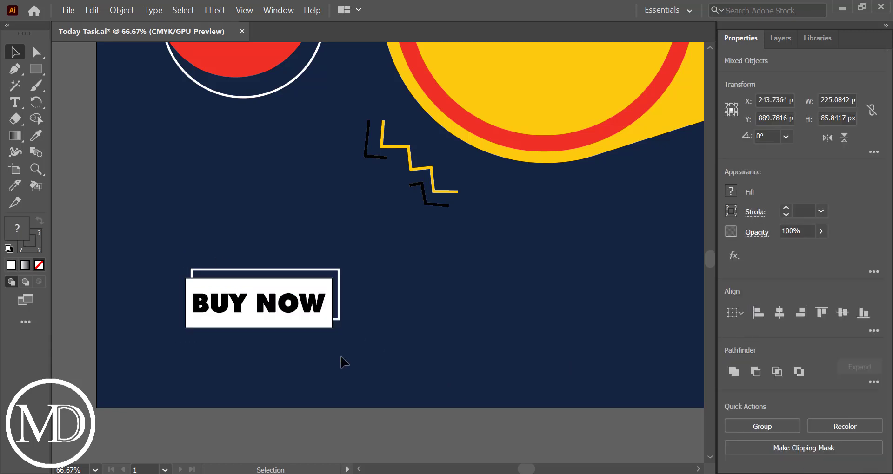
click(343, 360)
click(295, 313)
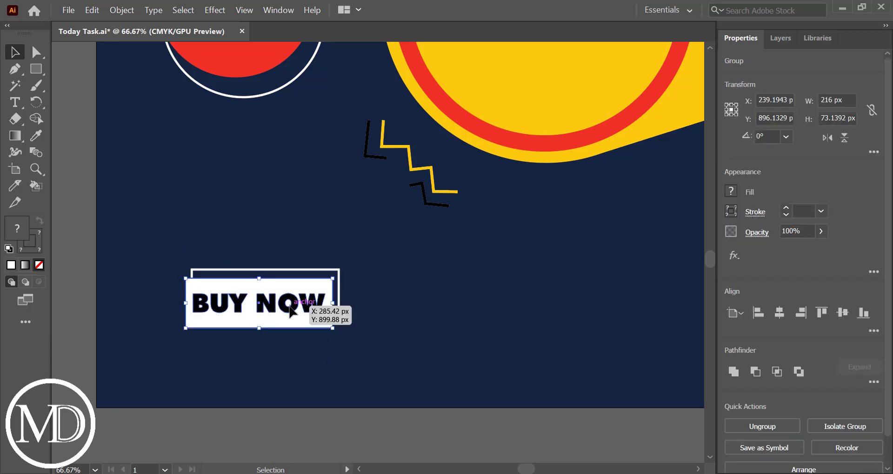
key(ctrl+shift+g)
key(ctrl+h)
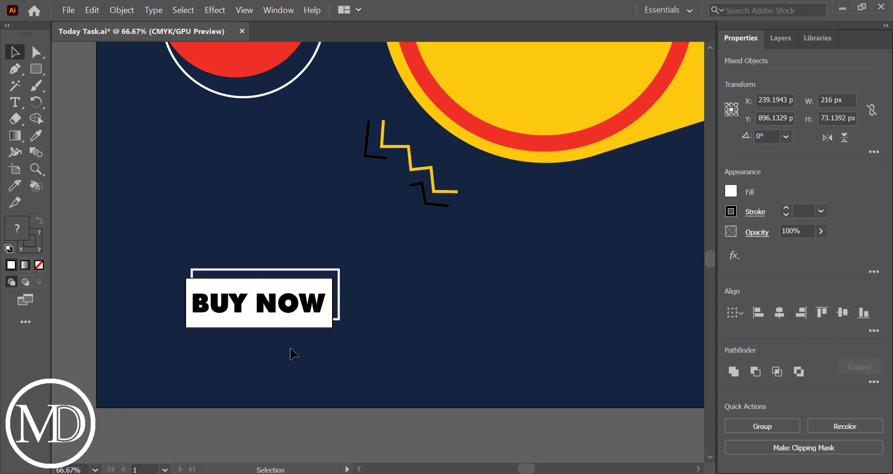
click(293, 354)
click(239, 304)
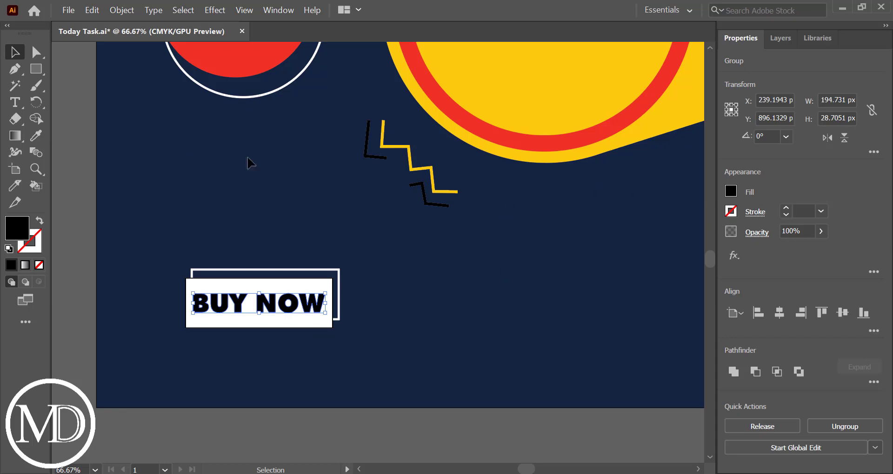
Sample the red circle's colour onto the BUY NOW lettering and save Today Task.ai
click(36, 135)
click(232, 56)
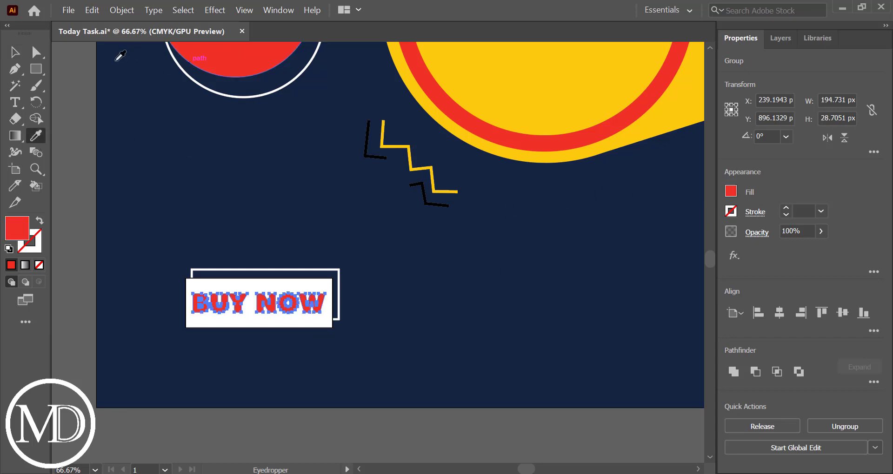
click(14, 51)
click(254, 161)
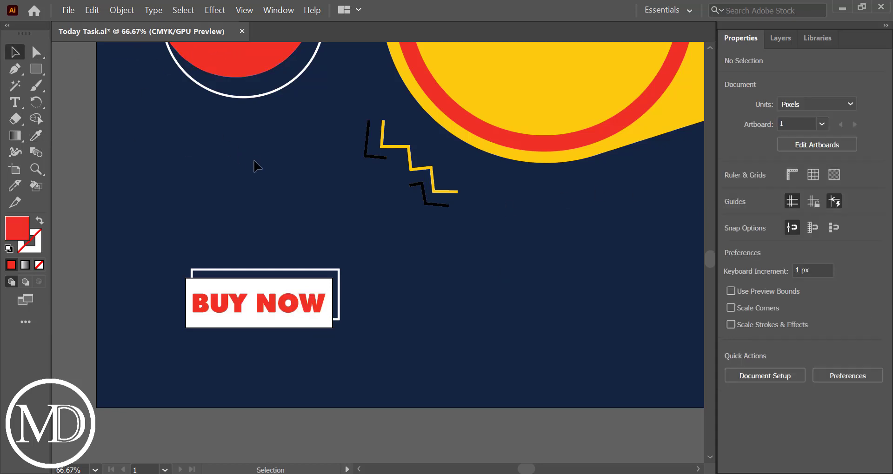
key(ctrl+s)
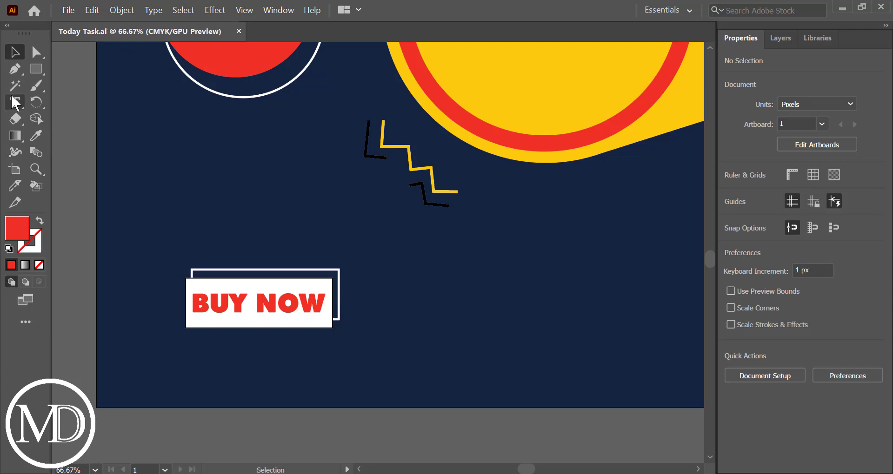
click(14, 103)
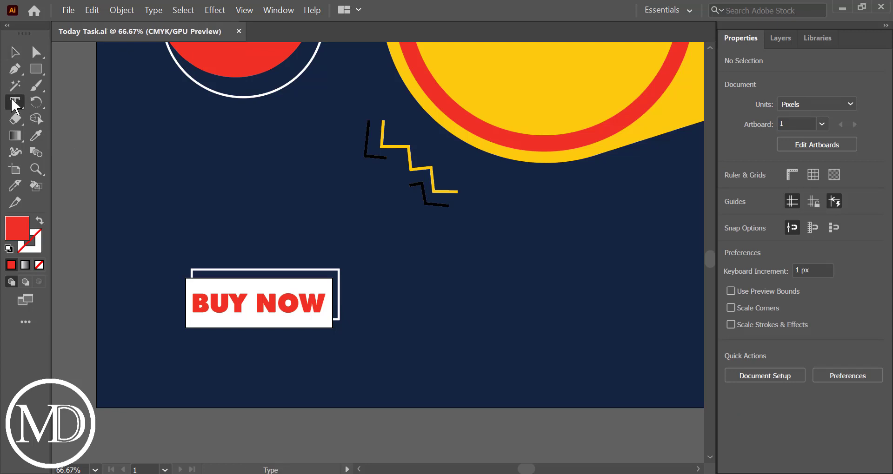
Add a white Futura Extra Black 'Lorem ipsum' line, about 29 pt, above the button
click(154, 161)
key(Escape)
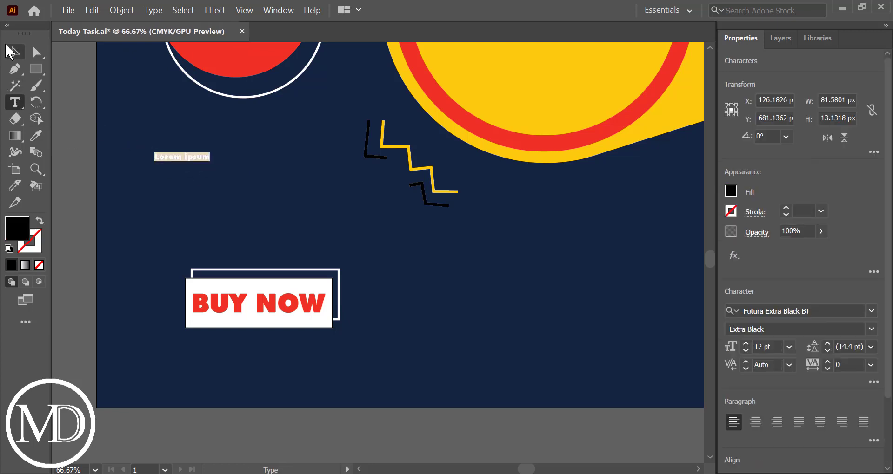
click(14, 52)
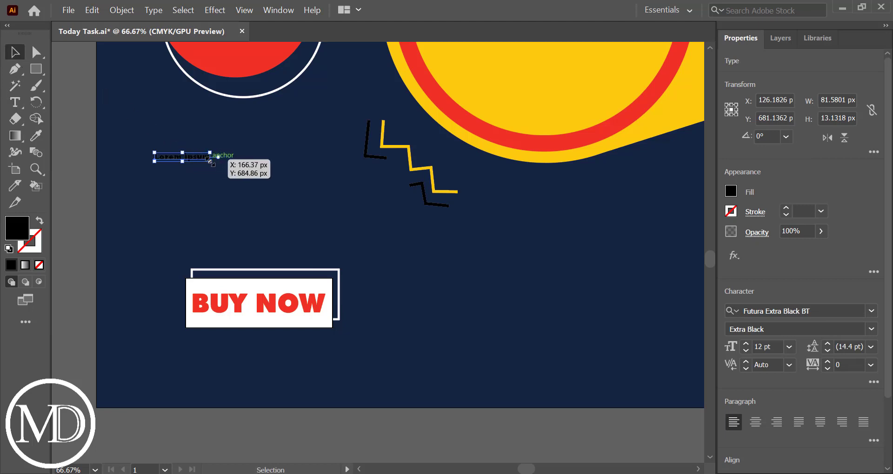
drag(210, 161, 288, 237)
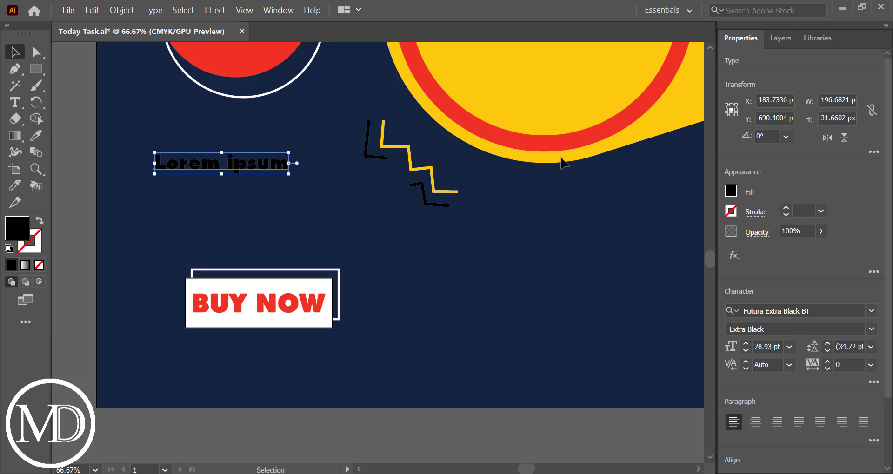
click(731, 191)
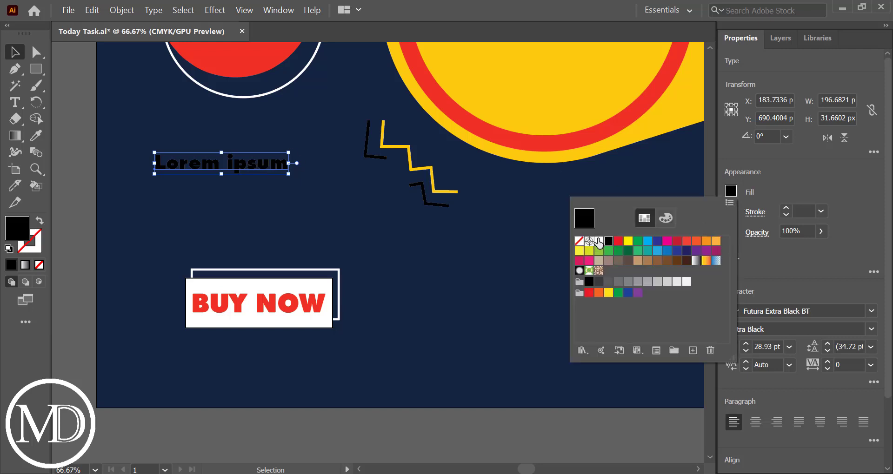
click(598, 241)
click(353, 265)
click(333, 217)
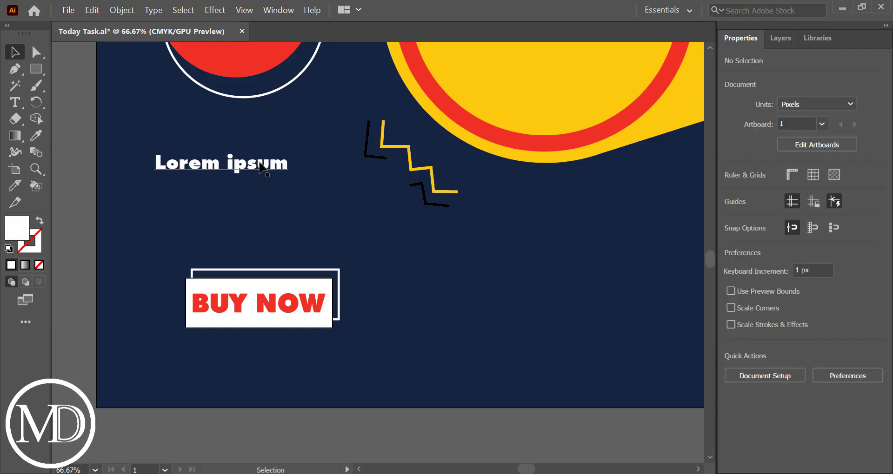
click(270, 167)
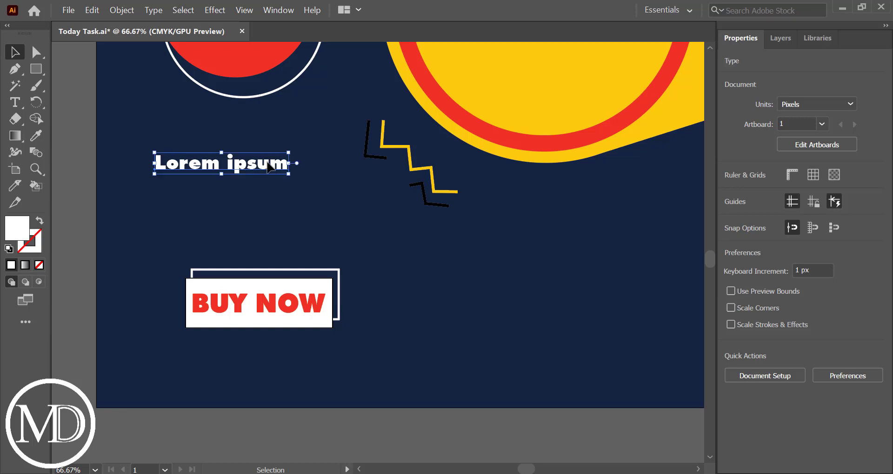
Edit the text into 'Lorem ipsum' over 'Lorem ipsum Lorem ipsum' with pasting and line breaks
double_click(269, 167)
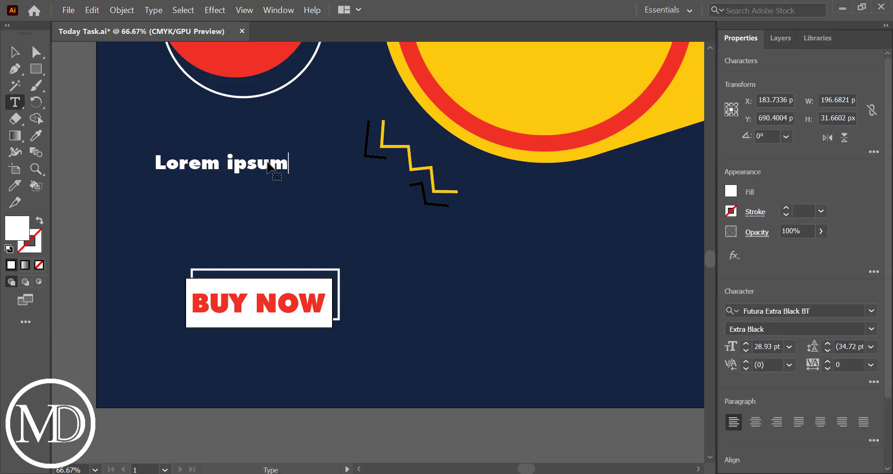
key(ctrl+a)
key(ctrl+c)
key(BackSpace)
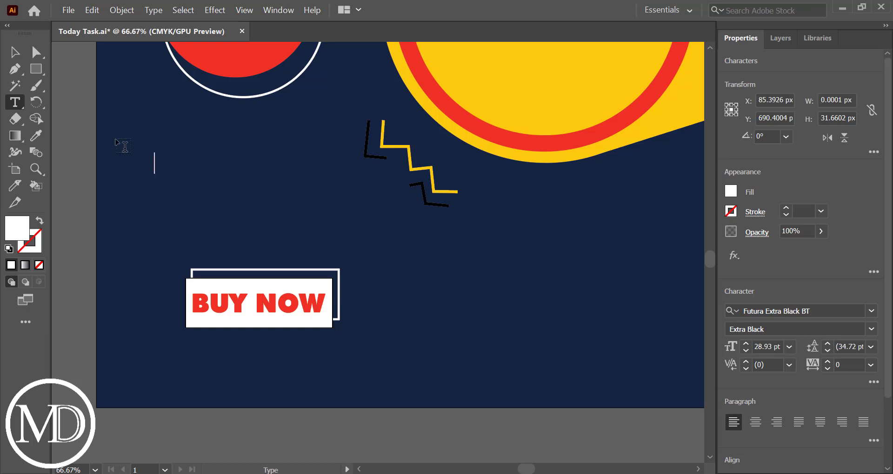
key(ctrl+z)
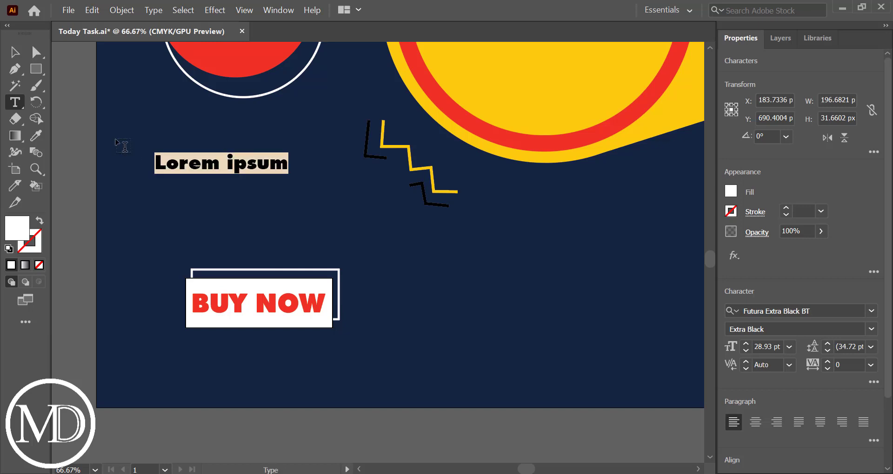
key(Escape)
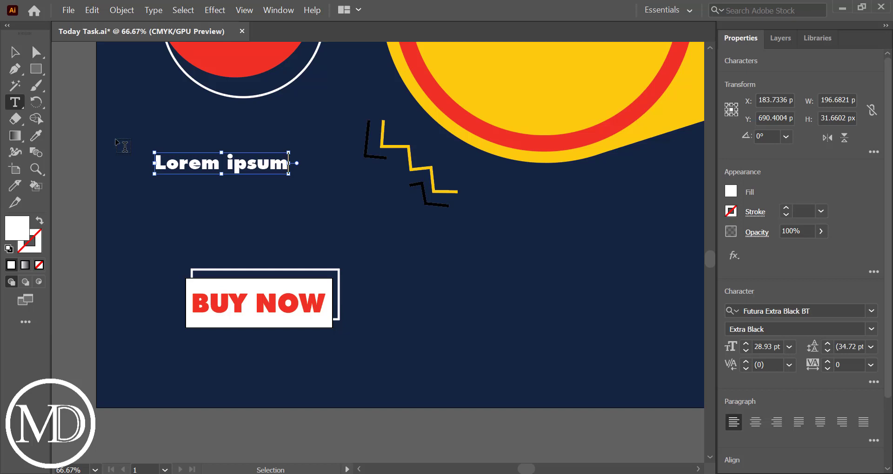
key(ctrl+v)
key(ctrl+v)
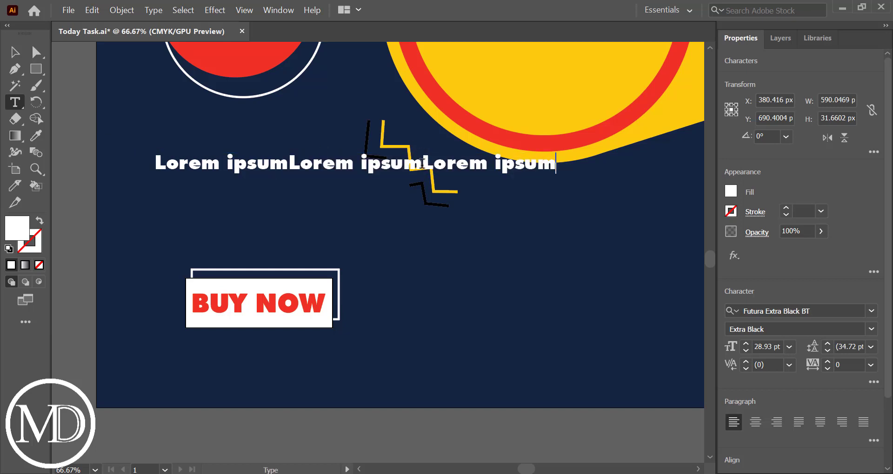
key(Return)
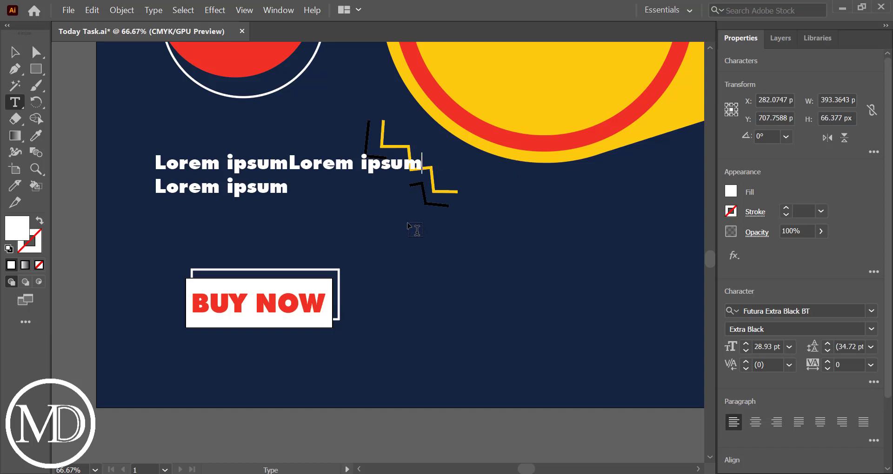
key(Return)
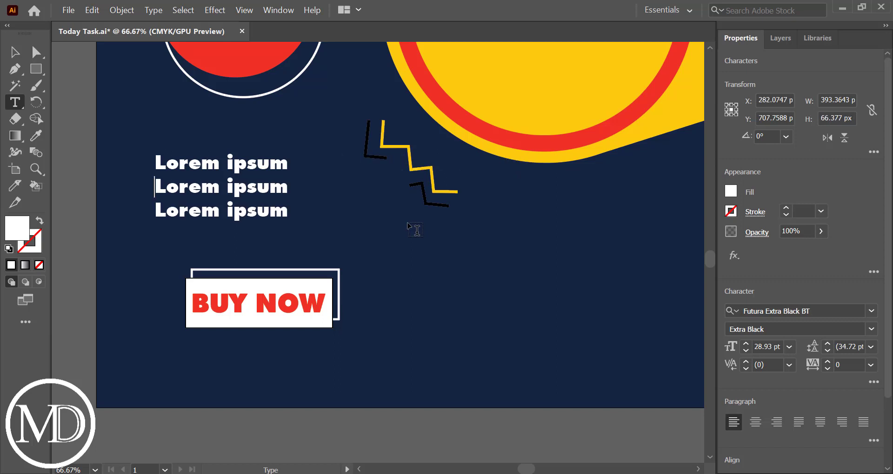
key(BackSpace)
key(ctrl+z)
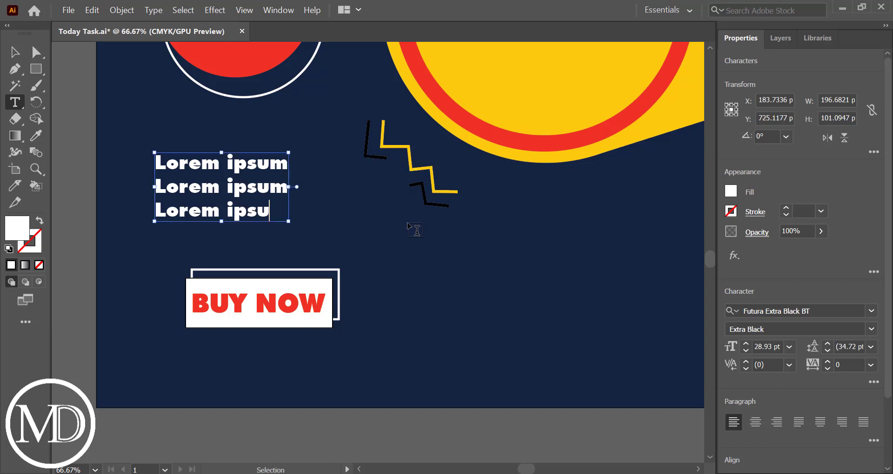
key(BackSpace)
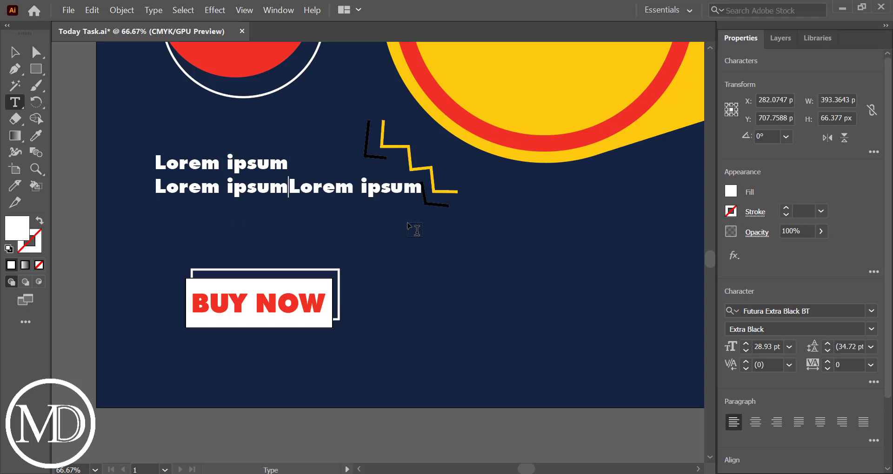
Shrink the text block to about 18 pt and move it up and left
click(15, 52)
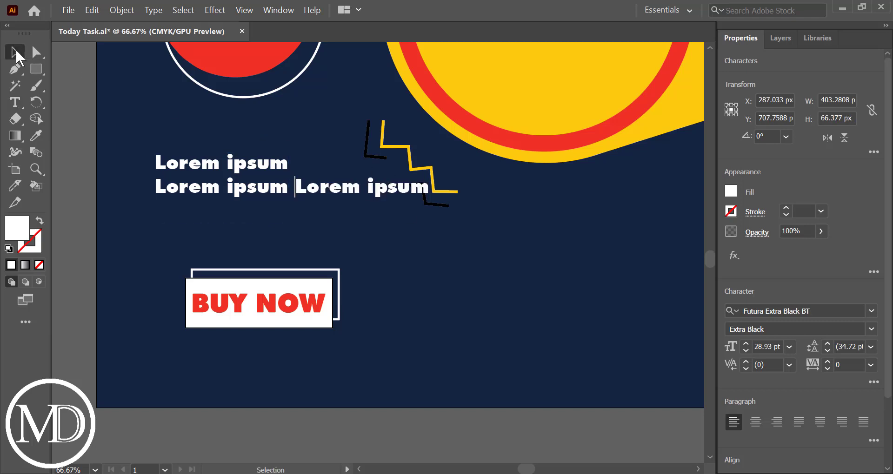
drag(429, 177, 378, 176)
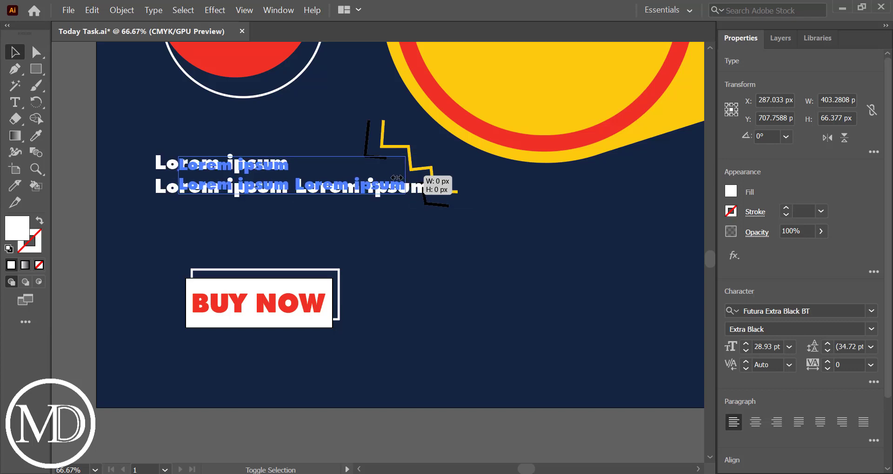
drag(252, 168, 203, 136)
click(247, 214)
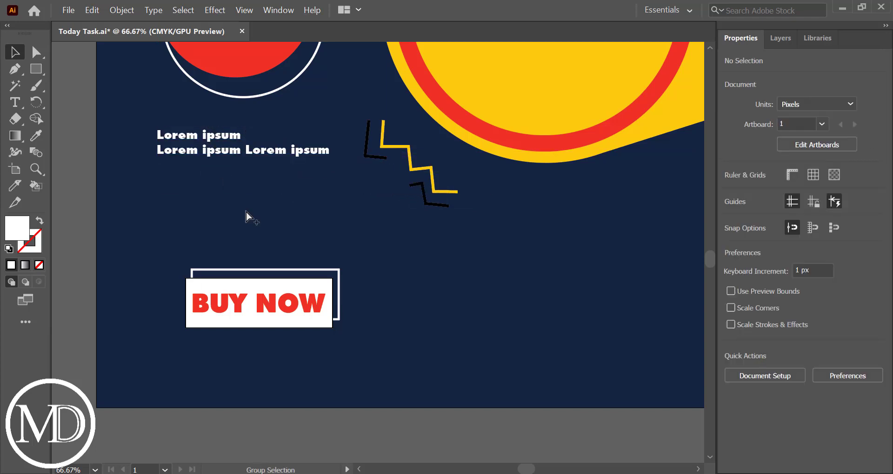
Group the BUY NOW rectangle with its lettering into one button, about 291 px wide
scroll(247, 211, down, 3)
scroll(371, 282, up, 3)
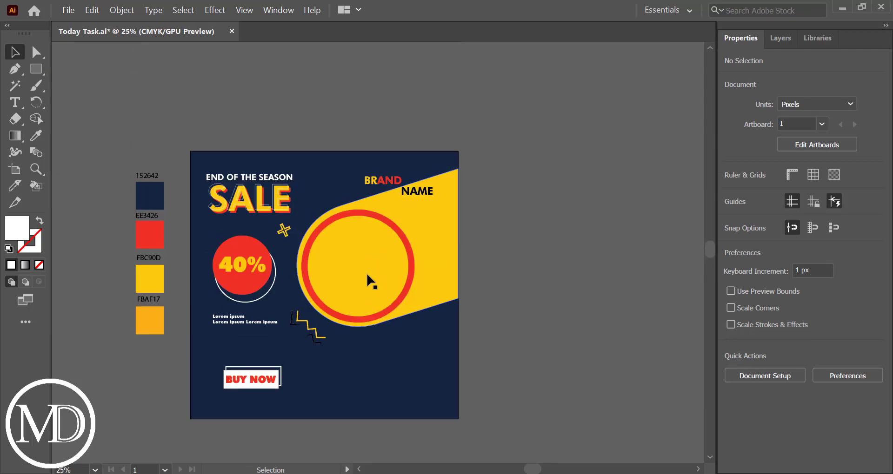
click(255, 320)
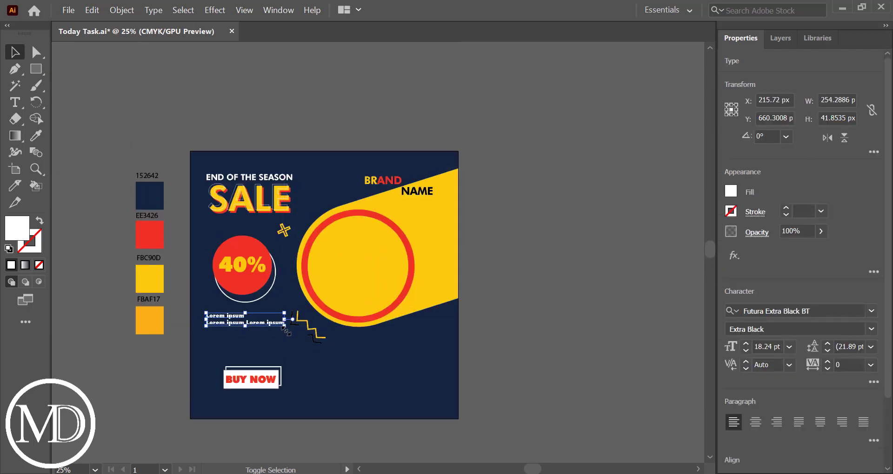
click(265, 370)
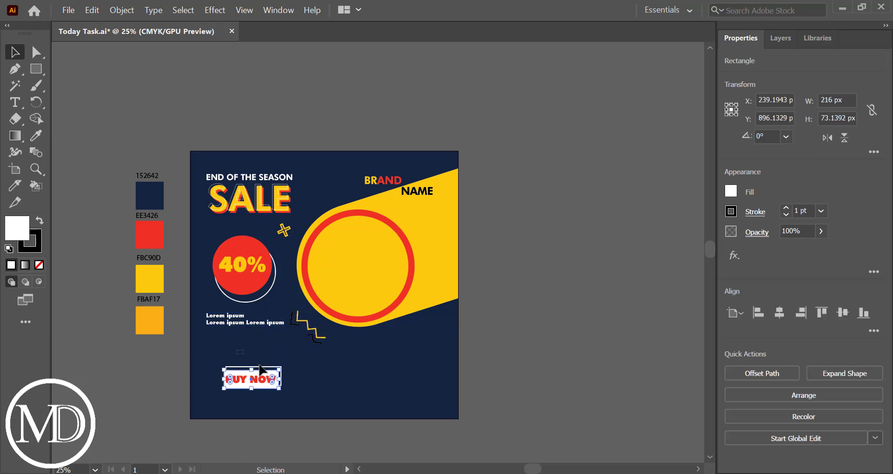
mouse_move(282, 398)
mouse_down()
mouse_move(290, 392)
mouse_move(255, 381)
mouse_up()
key(ctrl+g)
click(357, 392)
scroll(405, 272, down, 2)
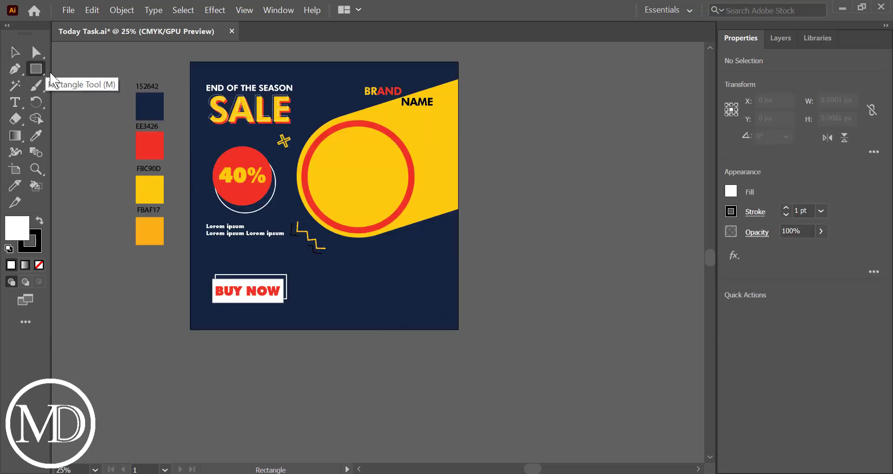
Draw a small white circle in the banner's lower-right navy area
drag(37, 69, 69, 85)
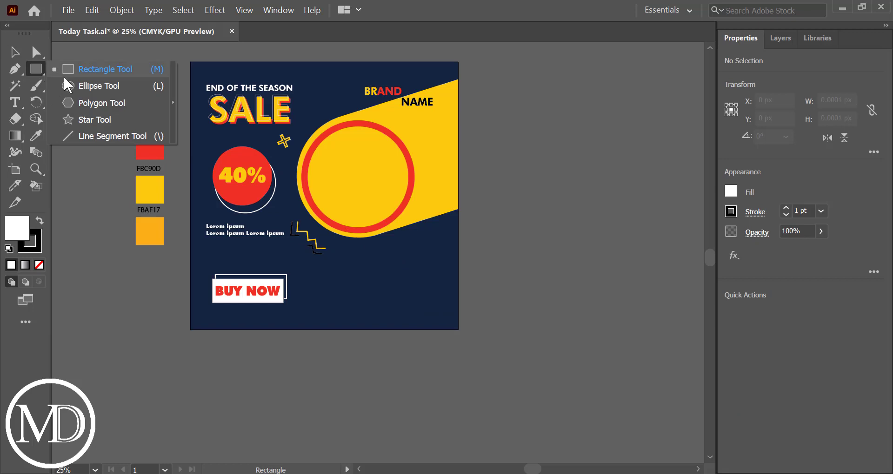
scroll(436, 229, up, 1)
scroll(436, 229, up, 1)
right_click(437, 228)
click(409, 284)
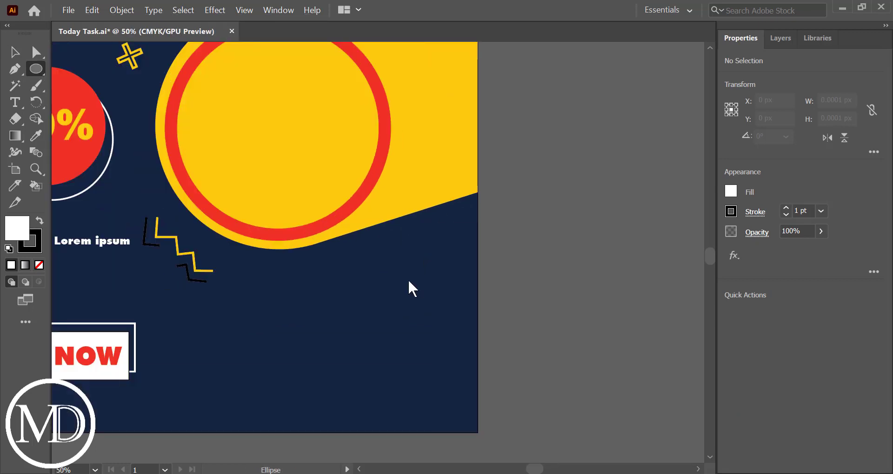
click(412, 279)
click(479, 266)
drag(410, 271, 432, 293)
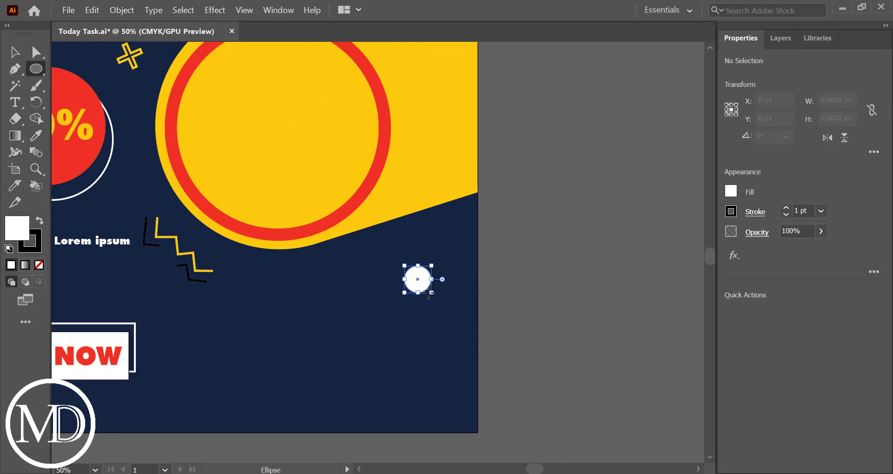
Duplicate the circle into a column of four and enlarge it to about 58 × 276 px
click(15, 52)
drag(417, 282, 419, 386)
click(448, 364)
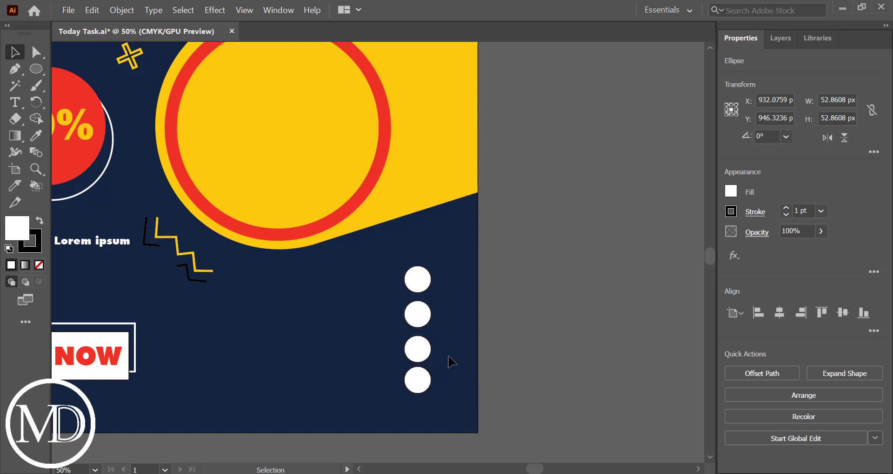
mouse_move(384, 257)
mouse_down()
mouse_move(448, 411)
mouse_move(426, 386)
mouse_move(428, 370)
mouse_up()
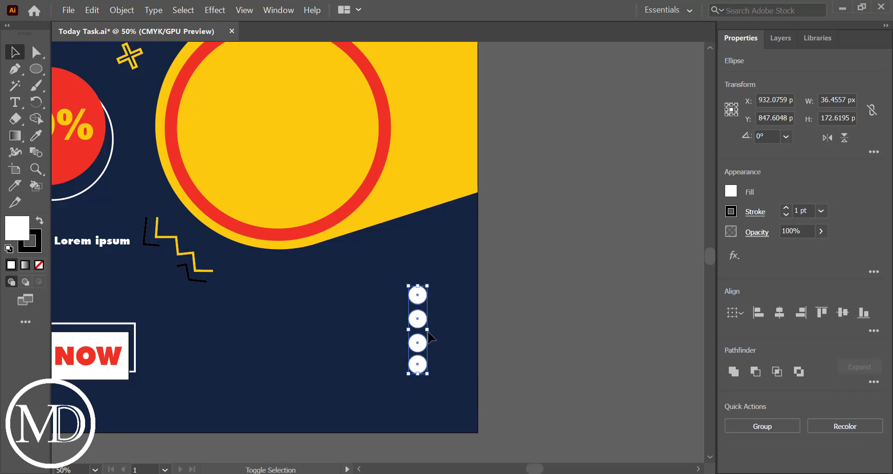
drag(430, 334, 423, 334)
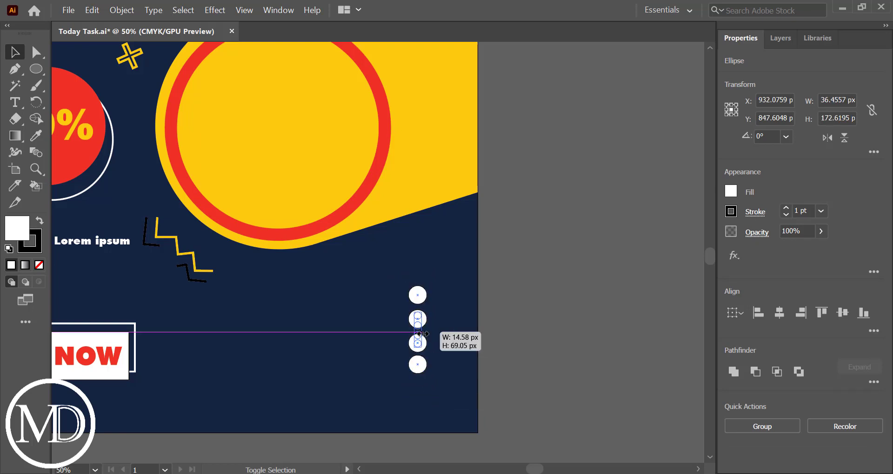
mouse_move(423, 334)
mouse_down()
mouse_move(433, 334)
mouse_move(425, 335)
mouse_up()
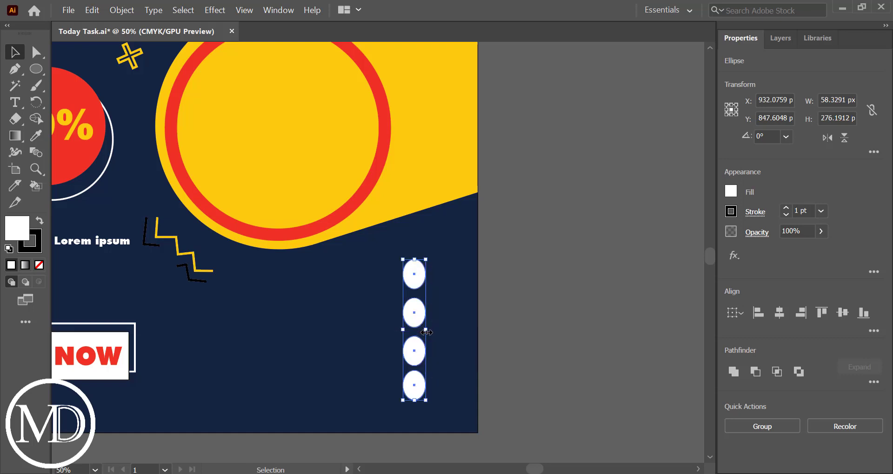
Shrink the dot column around its centre and move it up slightly
key(a)
key(v)
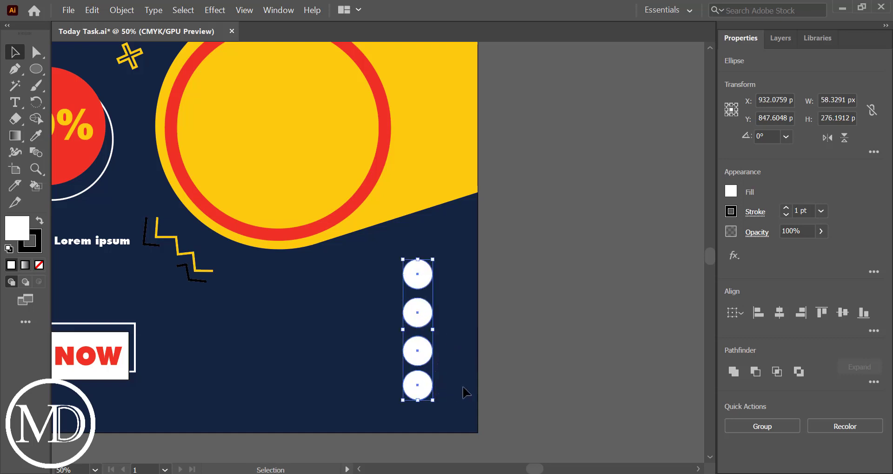
click(465, 393)
scroll(368, 363, down, 2)
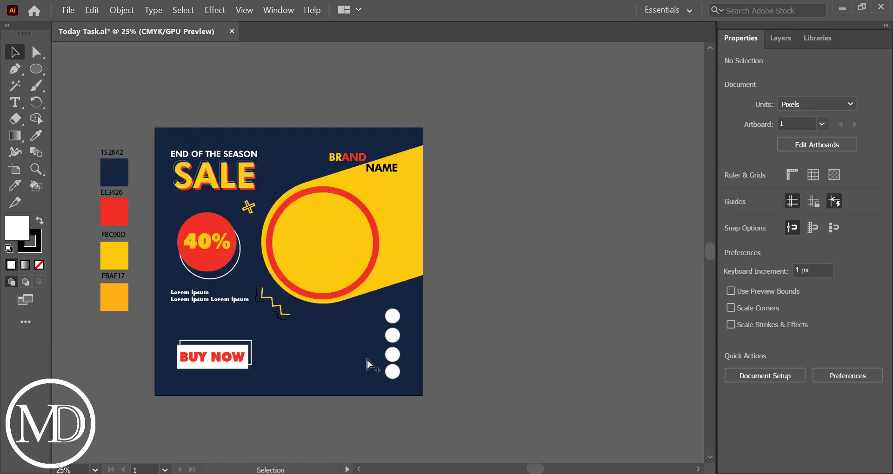
drag(401, 390, 396, 314)
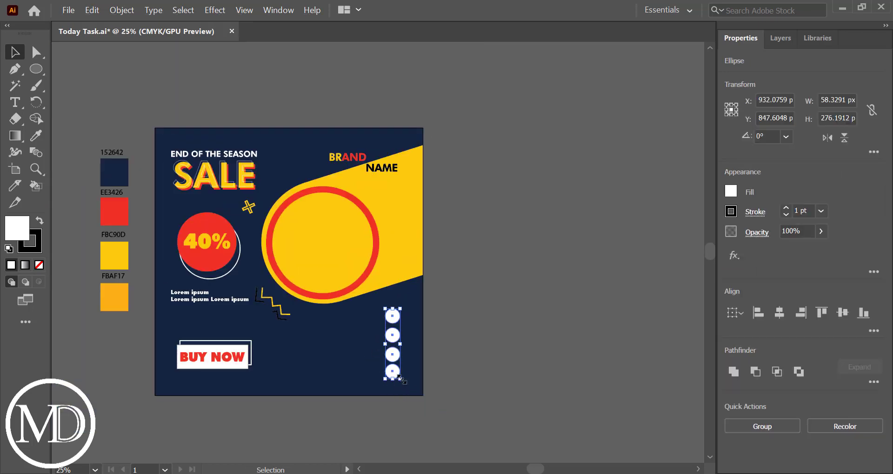
drag(400, 379, 399, 374)
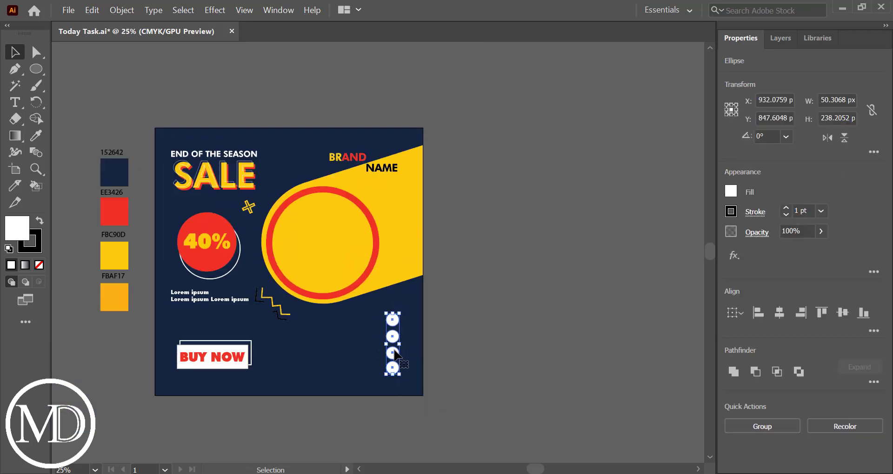
drag(393, 343, 394, 331)
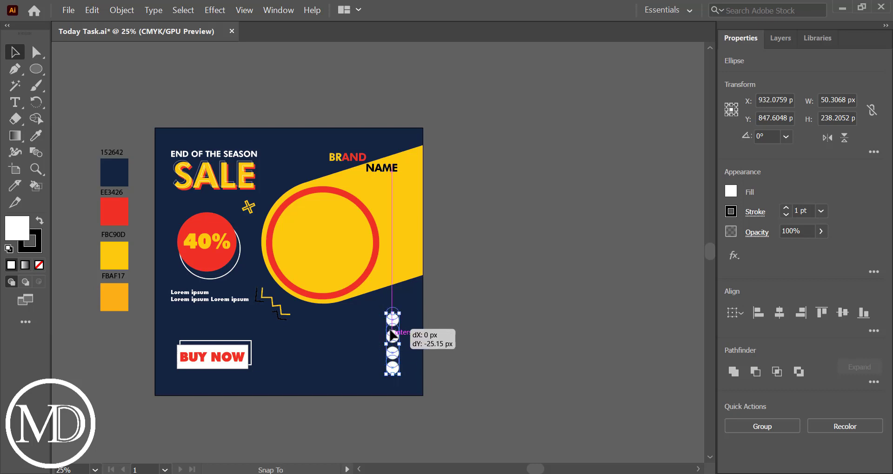
Group all four dots as a tight column about 40 × 188 px
click(404, 336)
click(393, 331)
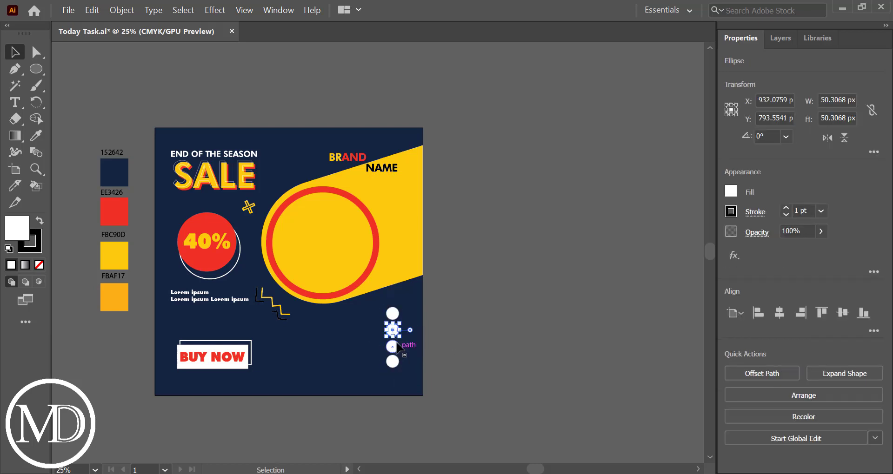
drag(399, 367, 399, 363)
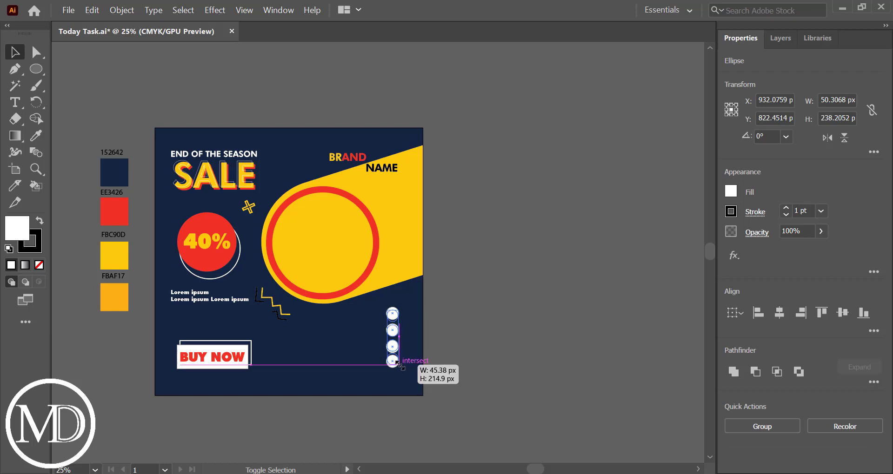
click(414, 354)
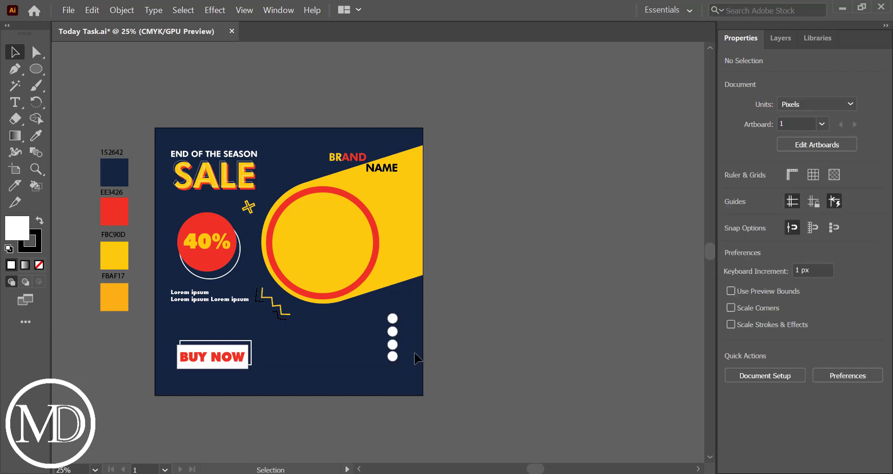
drag(406, 377, 407, 379)
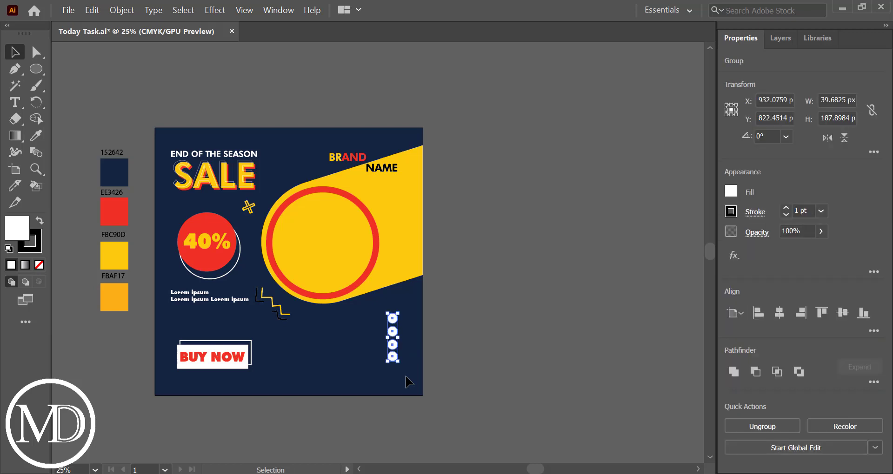
click(478, 348)
Add a text object near the banner bottom, fill it white, and enlarge it to about 323 px wide
scroll(478, 355, down, 3)
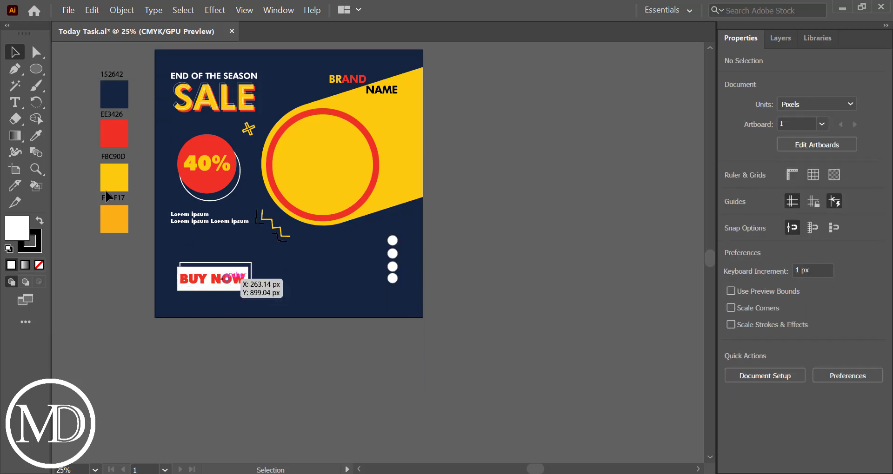
click(15, 101)
click(319, 289)
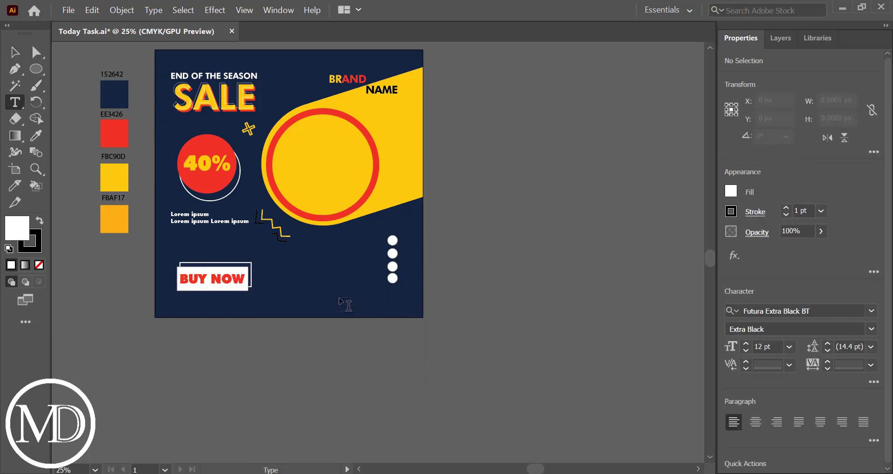
key(BackSpace)
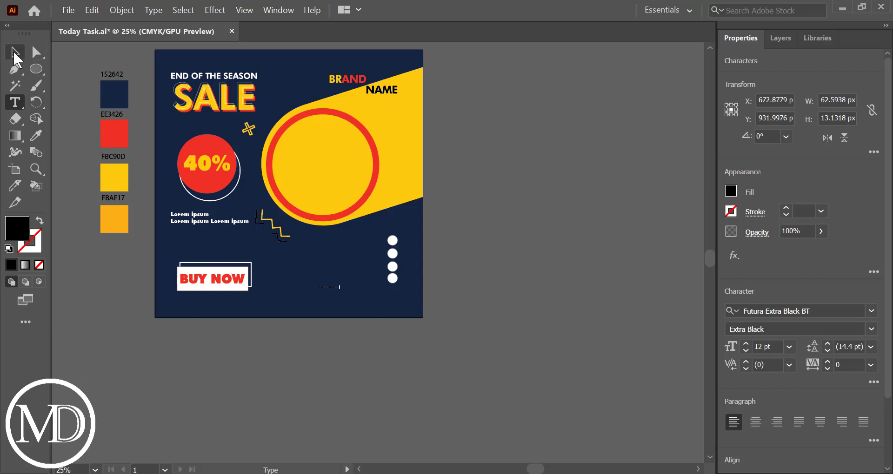
click(15, 52)
click(733, 194)
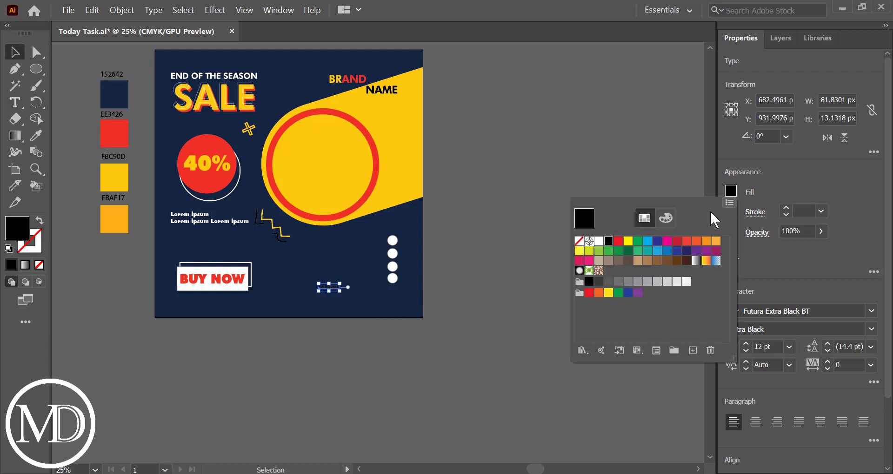
click(598, 242)
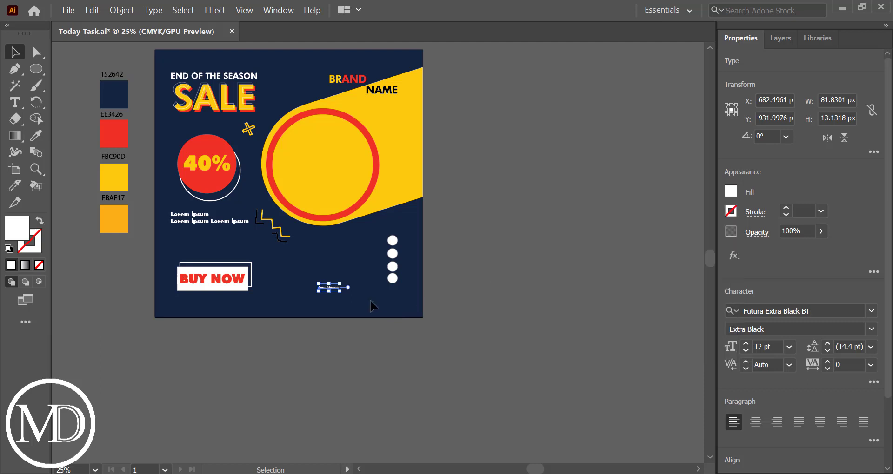
drag(342, 293, 365, 301)
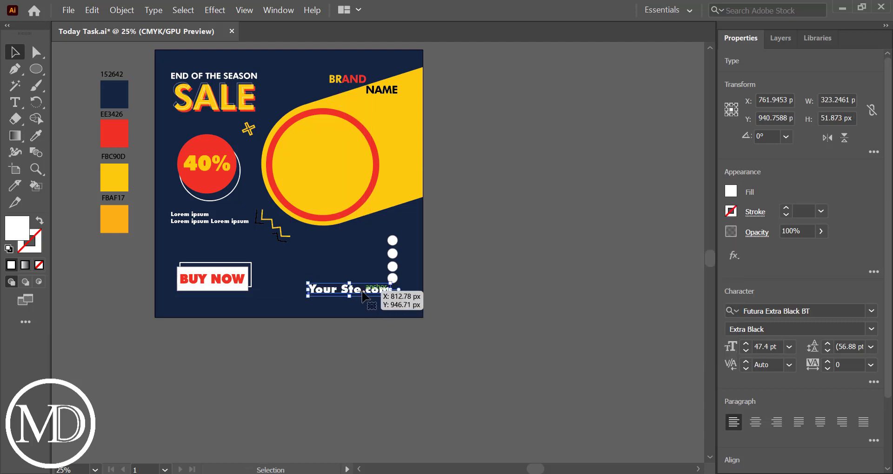
Change the wording to 'Yoursite.com', move it under the dots, and save Today Task.ai
double_click(362, 292)
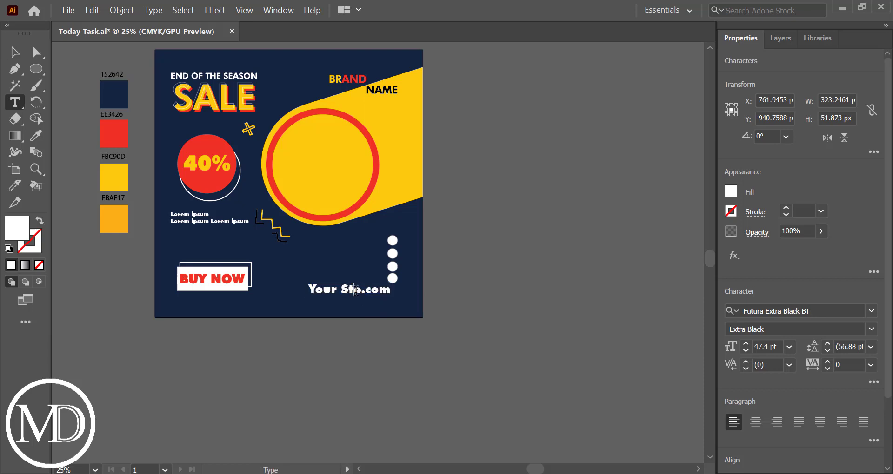
text(i)
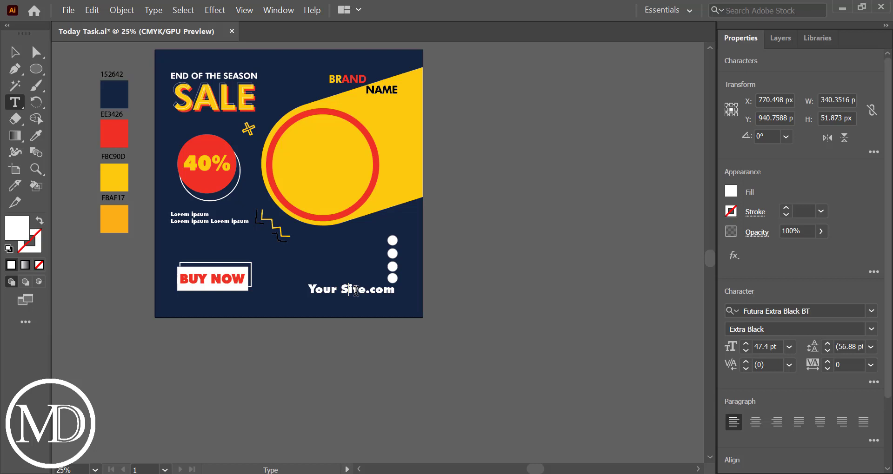
key(BackSpace)
key(BackSpace)
text(s)
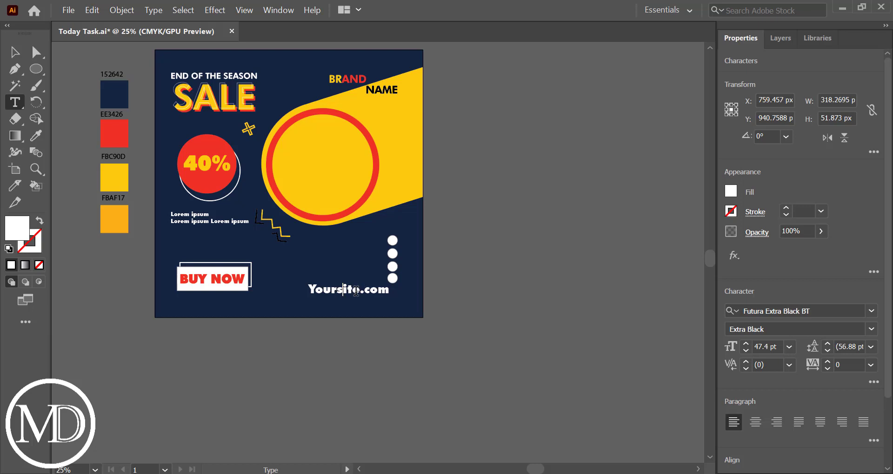
click(15, 52)
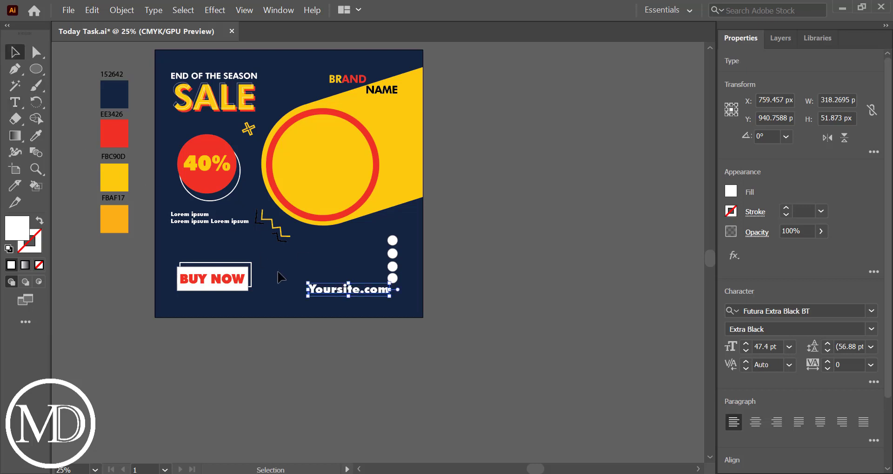
drag(321, 286, 342, 300)
click(398, 336)
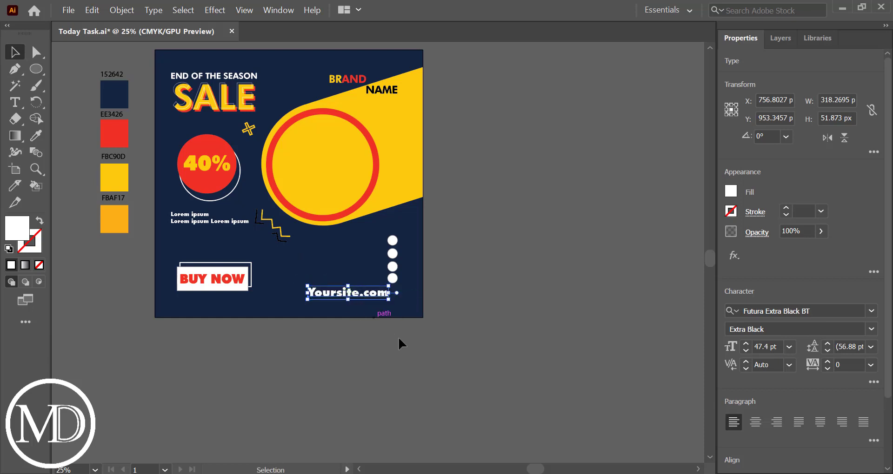
key(ctrl+s)
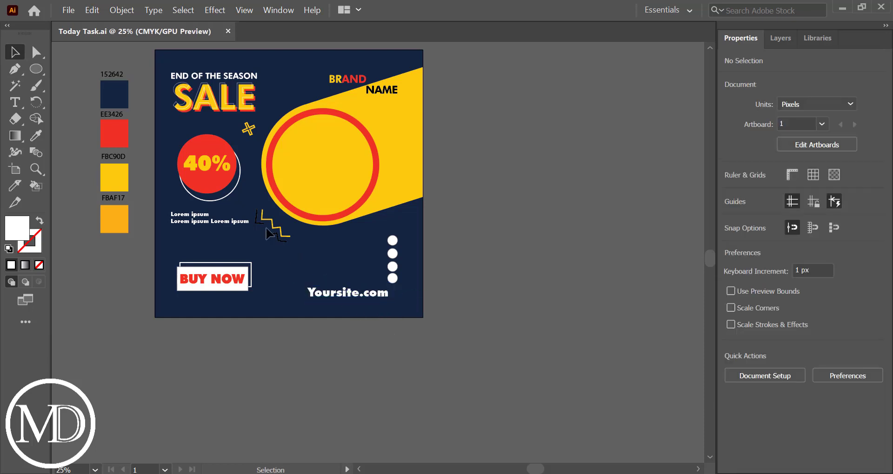
Copy the zigzag onto the yellow band near NAME and ungroup the copy
drag(271, 231, 246, 218)
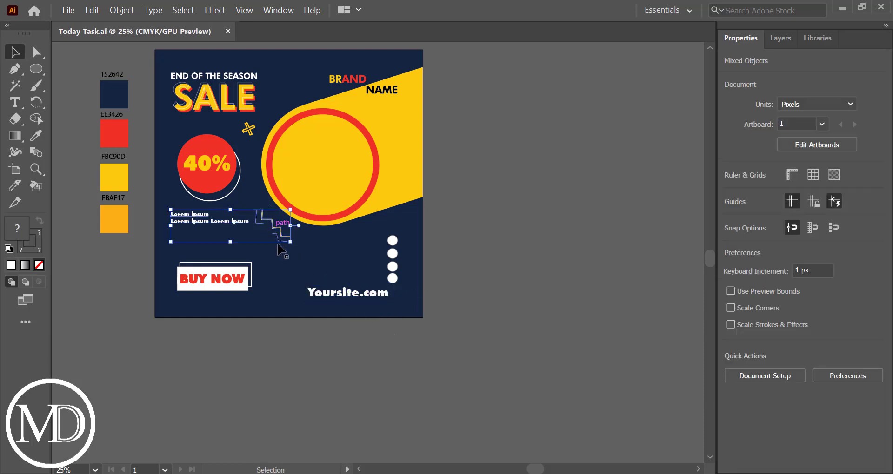
click(303, 254)
mouse_move(285, 242)
mouse_down()
mouse_move(276, 238)
mouse_move(285, 222)
mouse_move(400, 137)
mouse_up()
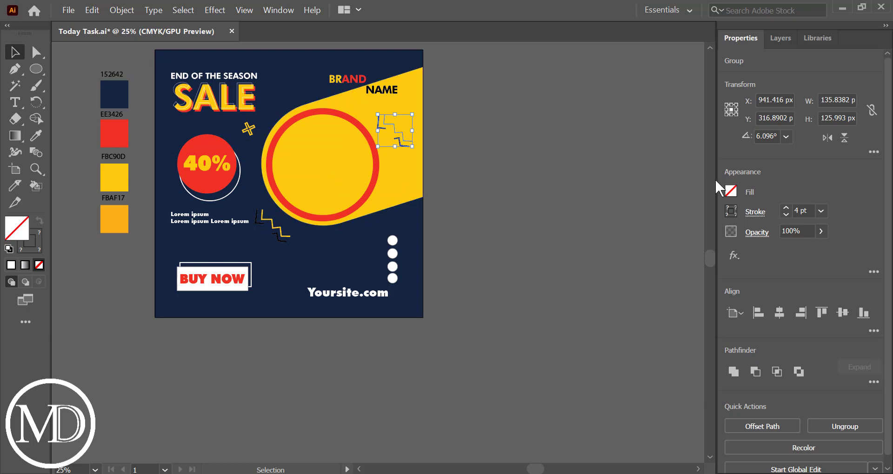
click(866, 429)
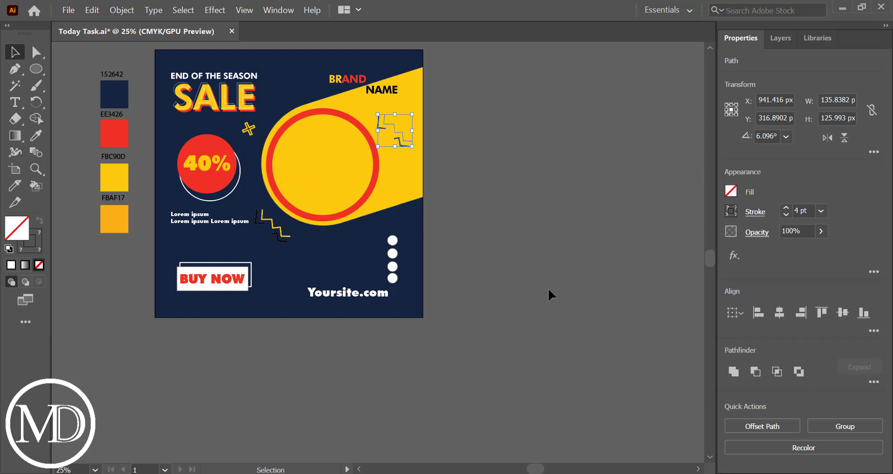
click(548, 290)
drag(401, 144, 402, 135)
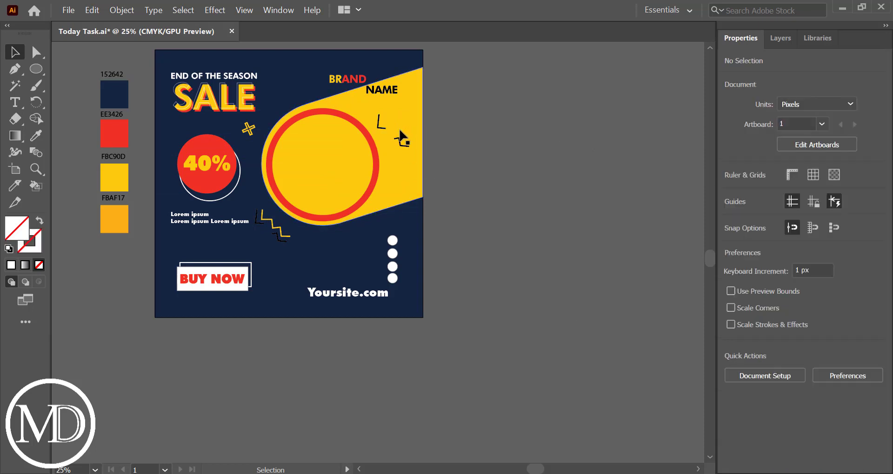
Change the copied zigzag's yellow line to a white stroke
click(400, 136)
click(731, 211)
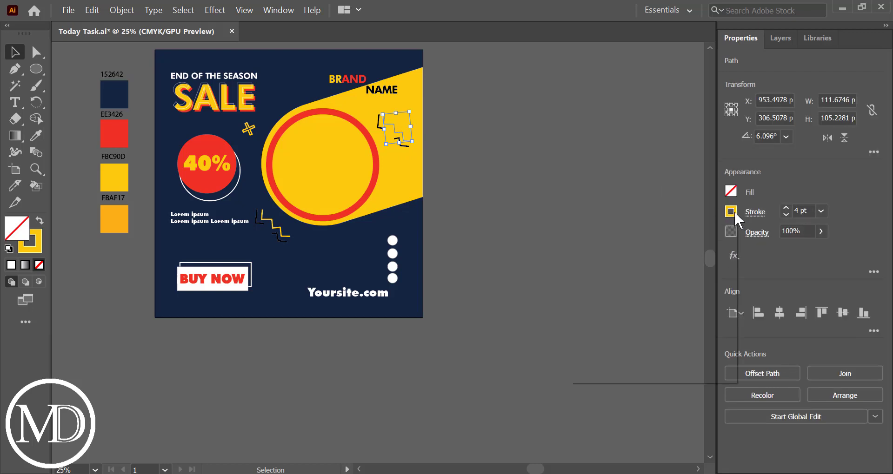
click(599, 262)
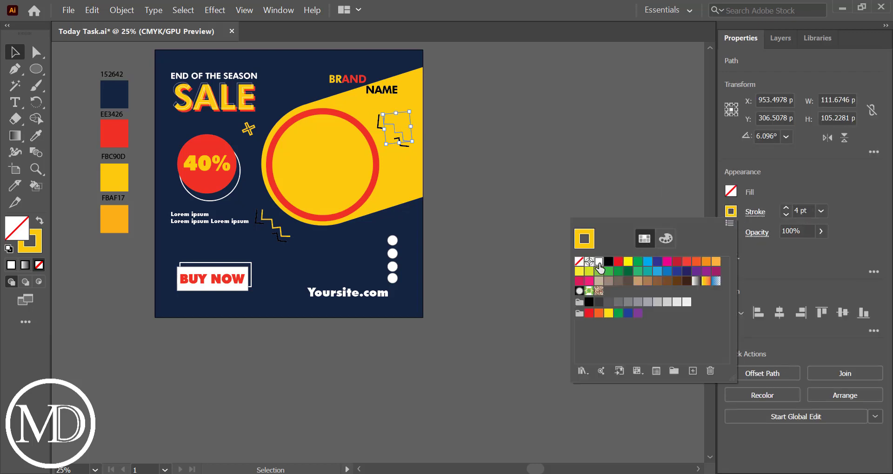
click(491, 188)
click(490, 187)
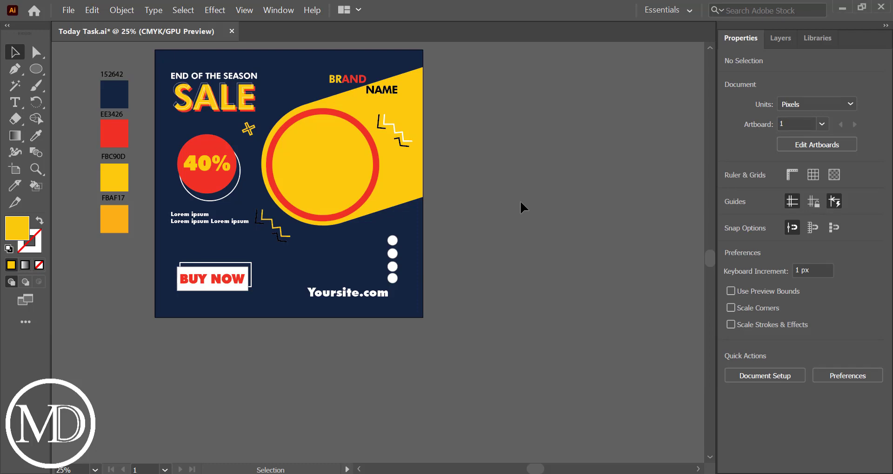
key(ctrl)
Place the earth globe icon image beside the artboard
key(ctrl+shift+p)
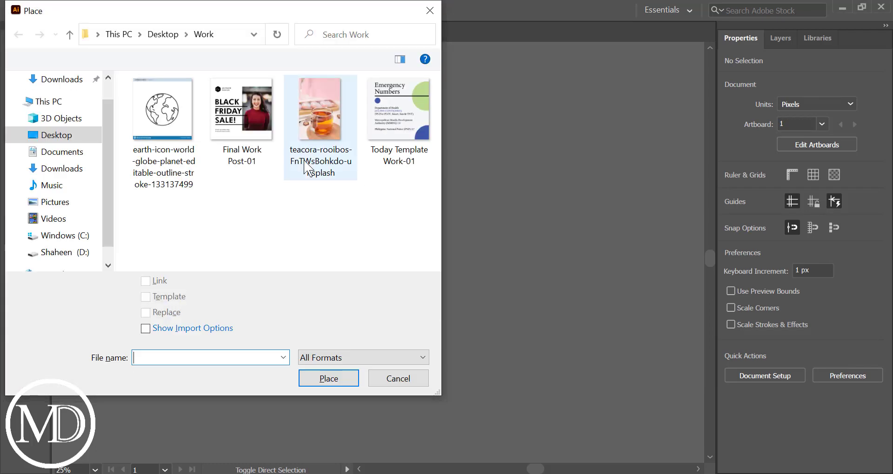
double_click(181, 109)
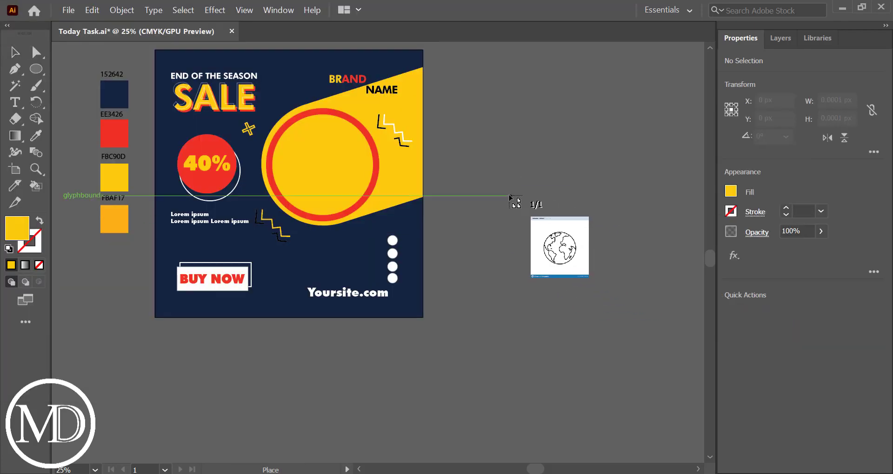
drag(507, 194, 621, 314)
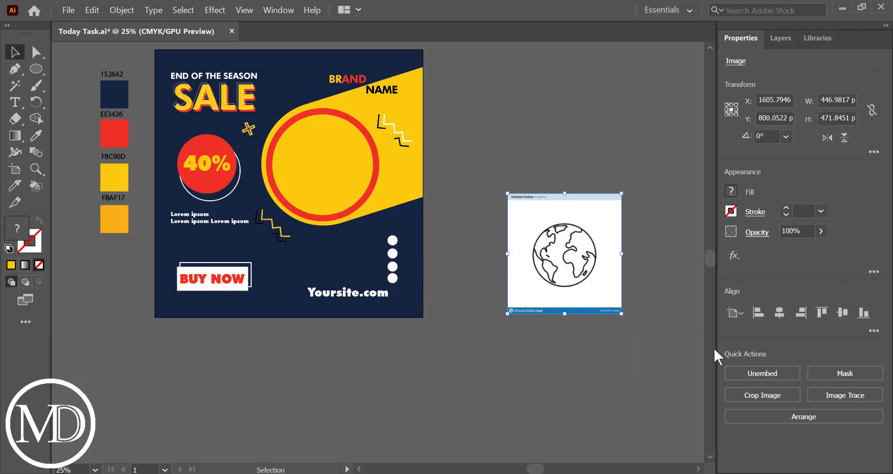
Image Trace the globe in black and white and expand it into vector paths
click(279, 10)
click(393, 352)
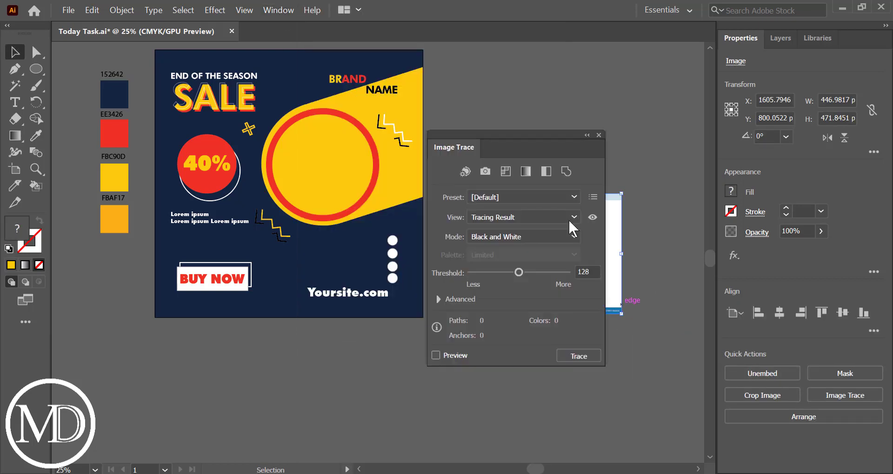
drag(524, 135, 367, 157)
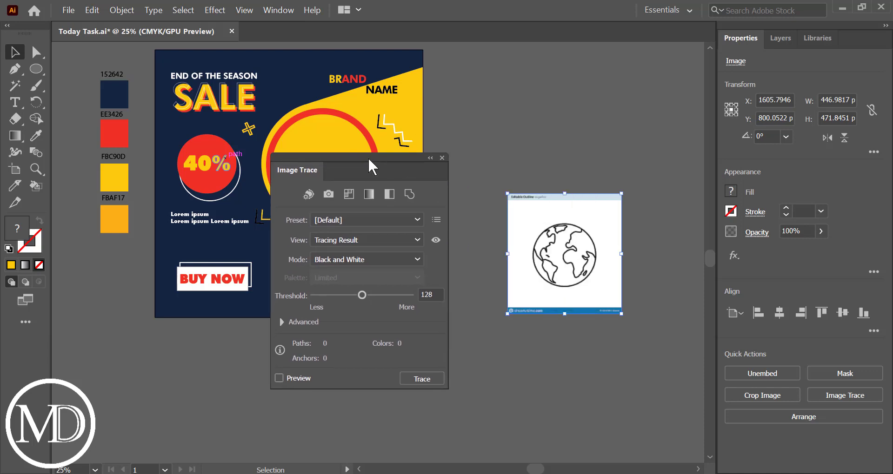
click(279, 378)
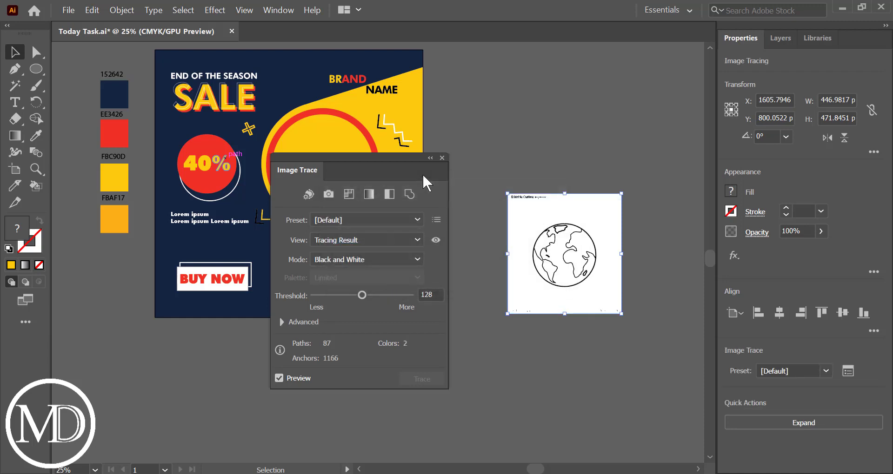
click(441, 158)
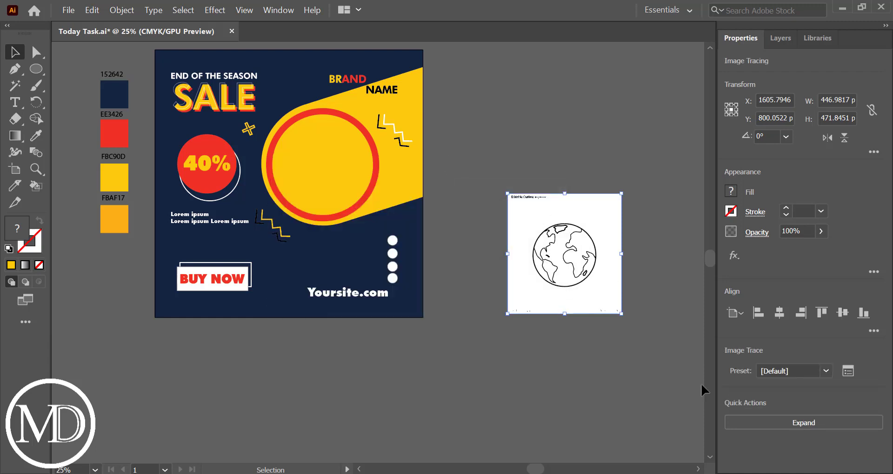
click(779, 422)
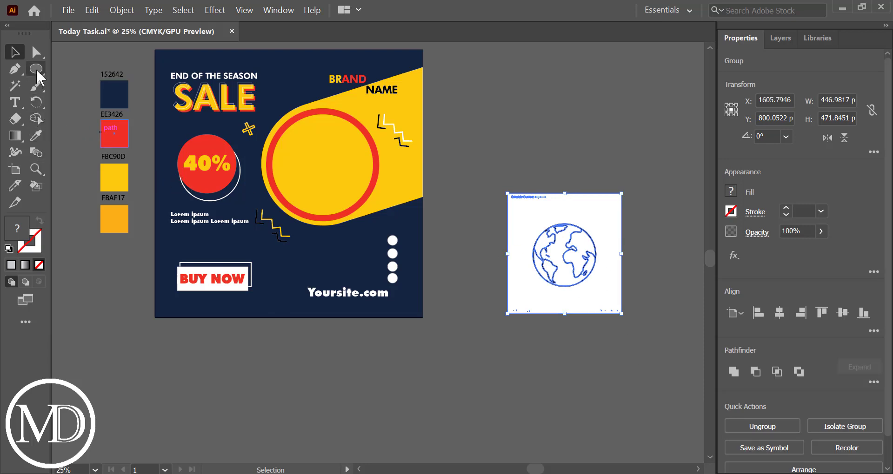
Delete the traced globe's white background and its stray caption text
click(14, 85)
click(516, 205)
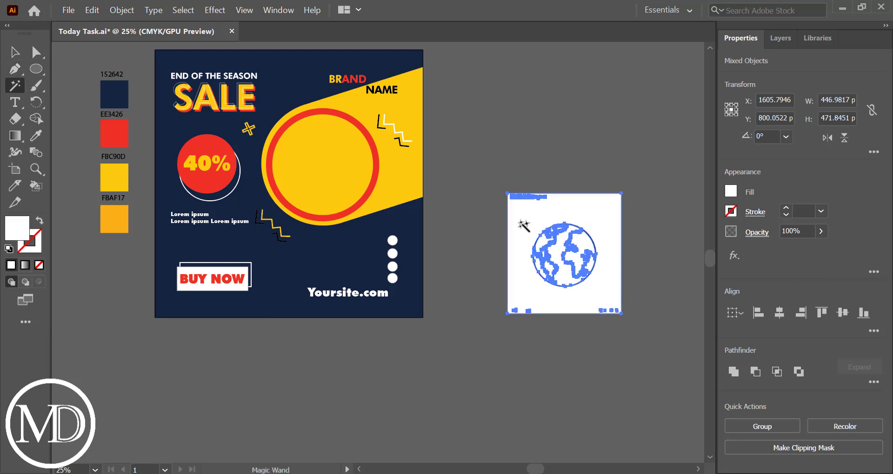
key(Delete)
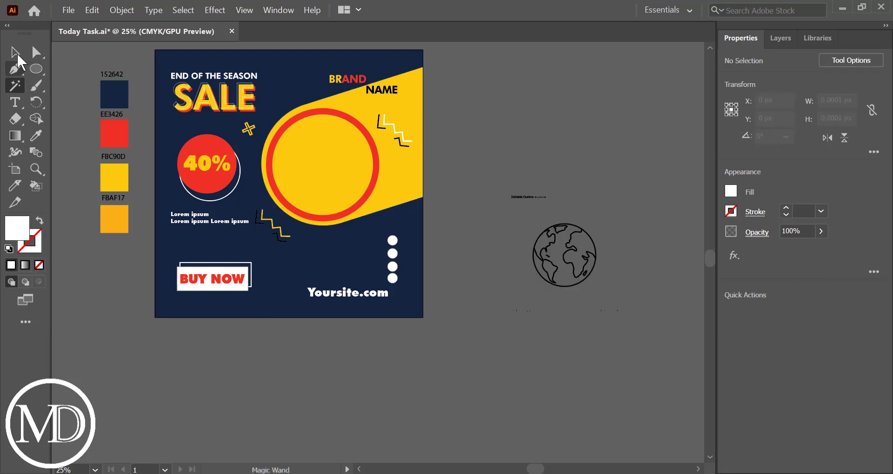
click(15, 52)
click(564, 257)
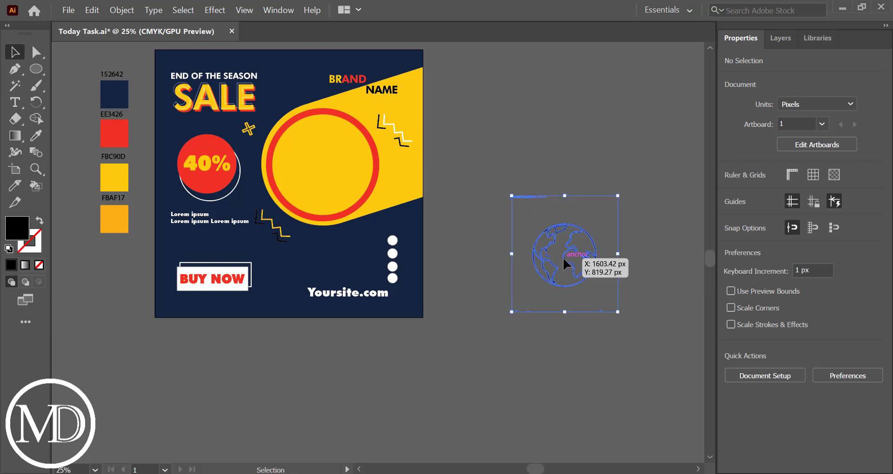
click(780, 424)
click(573, 384)
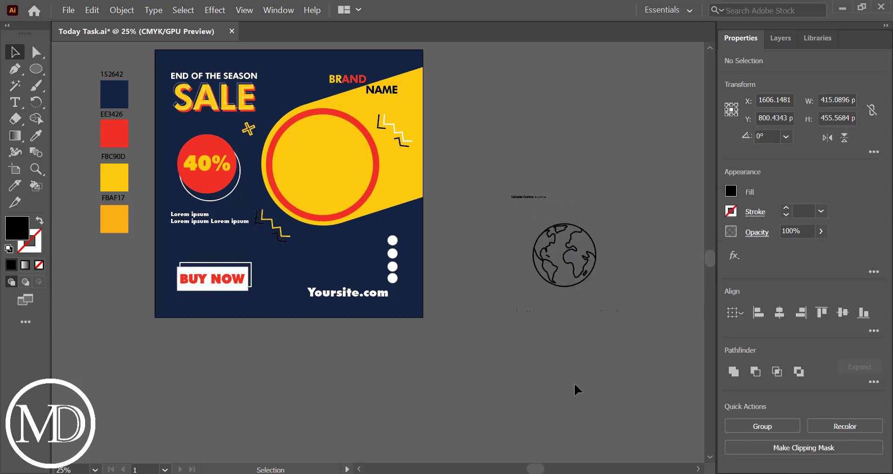
drag(566, 205, 566, 205)
key(Delete)
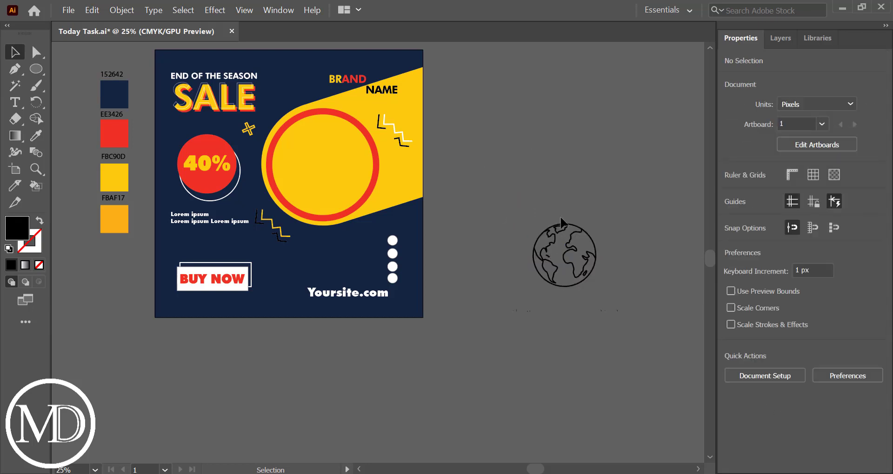
click(616, 314)
key(Delete)
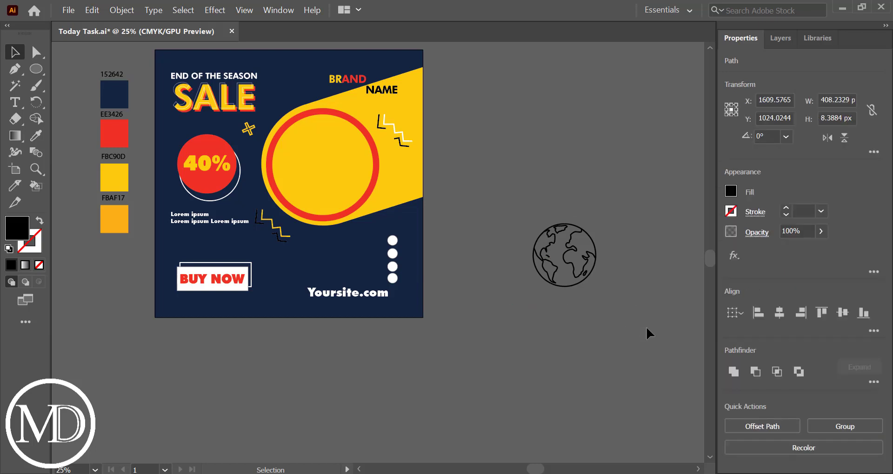
Group the globe shapes and colour them with the ring's yellow
click(581, 272)
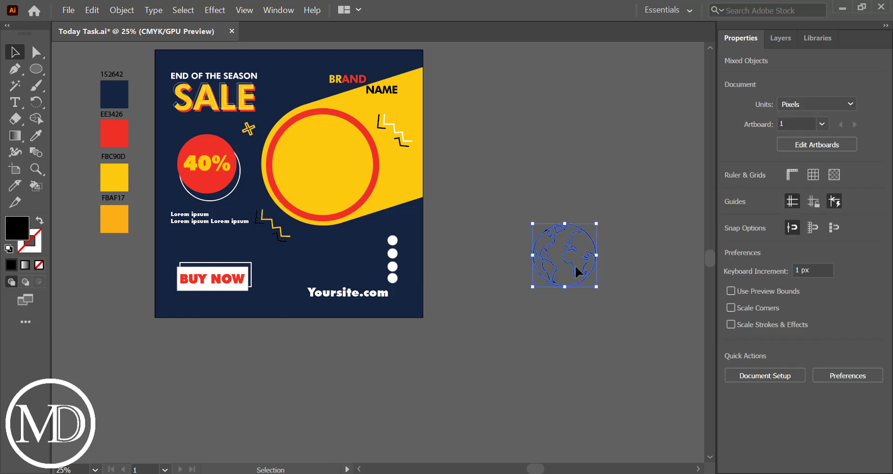
click(750, 426)
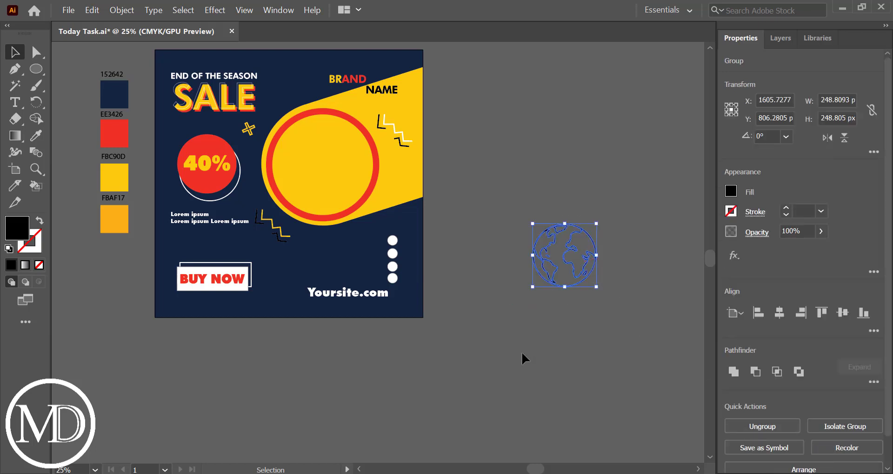
click(520, 344)
drag(514, 207, 629, 294)
click(36, 135)
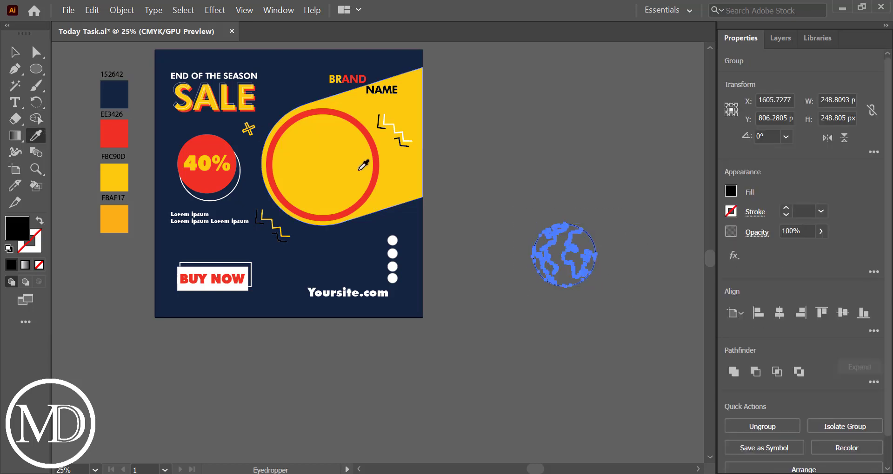
click(336, 171)
click(15, 52)
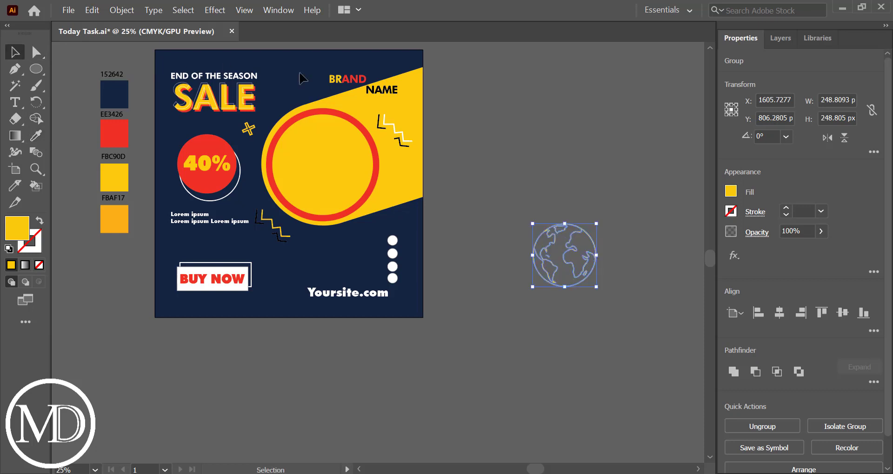
click(489, 150)
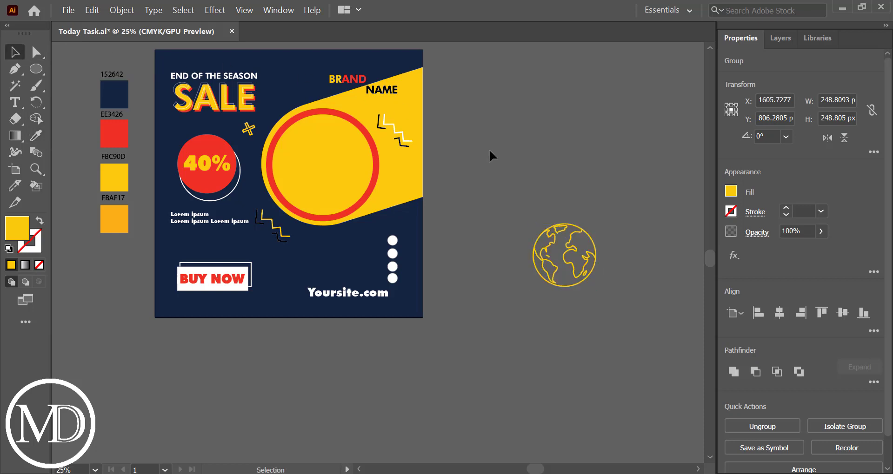
Scale the yellow globe down to icon size
click(598, 278)
mouse_move(598, 278)
mouse_down()
mouse_move(580, 265)
mouse_move(361, 311)
mouse_move(297, 291)
mouse_up()
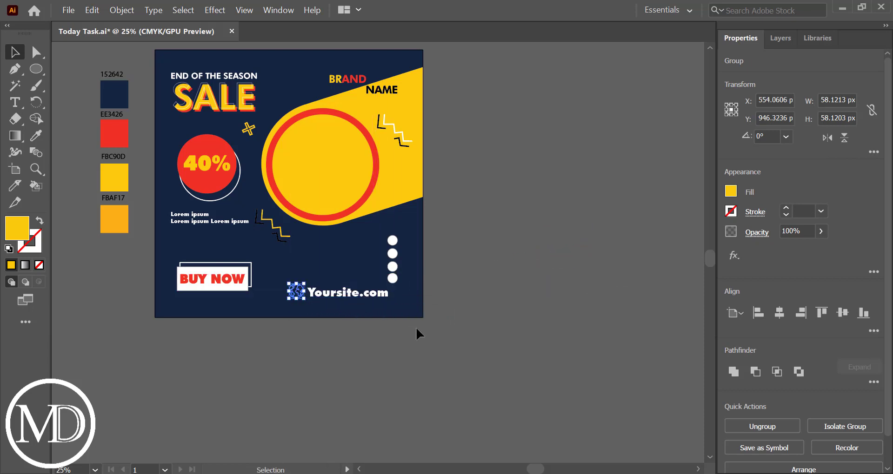
click(415, 327)
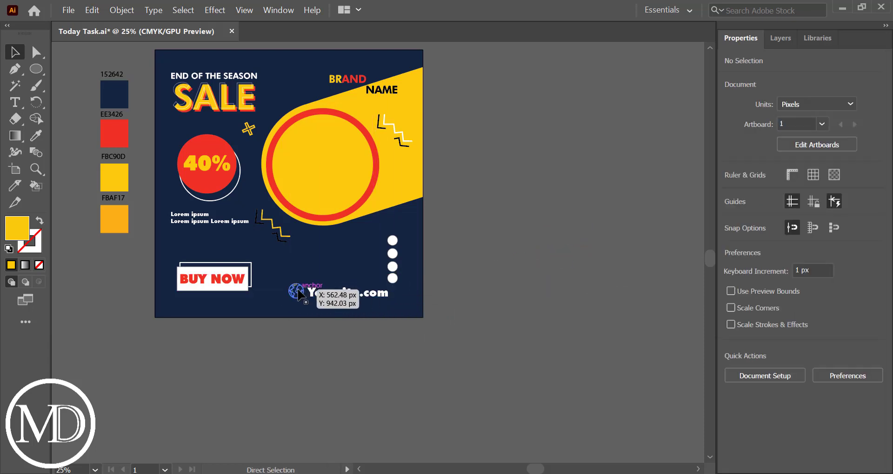
key(ctrl+z)
key(ctrl+z)
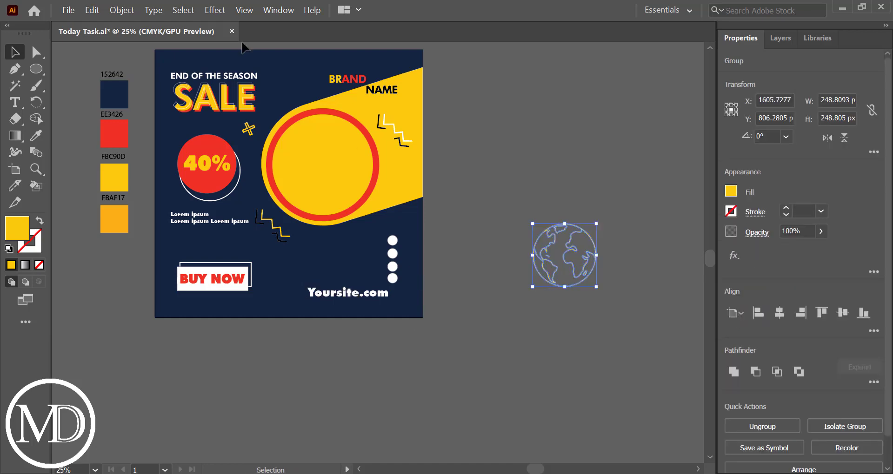
click(129, 15)
click(231, 144)
drag(597, 286, 587, 274)
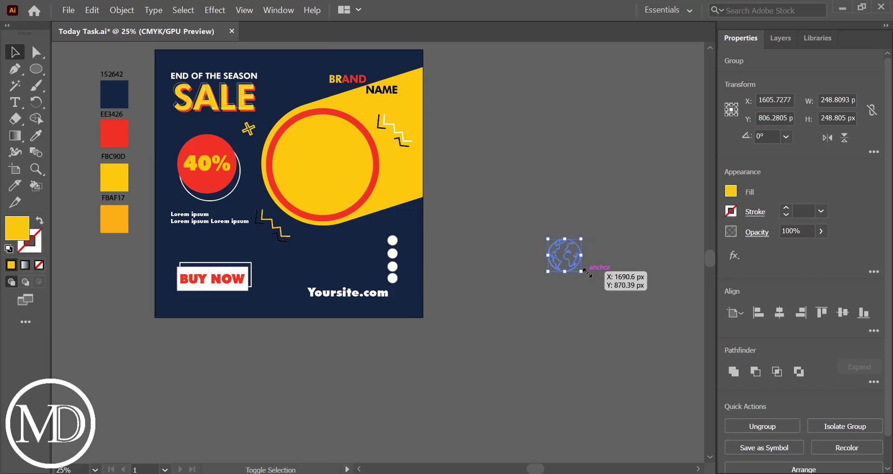
click(604, 269)
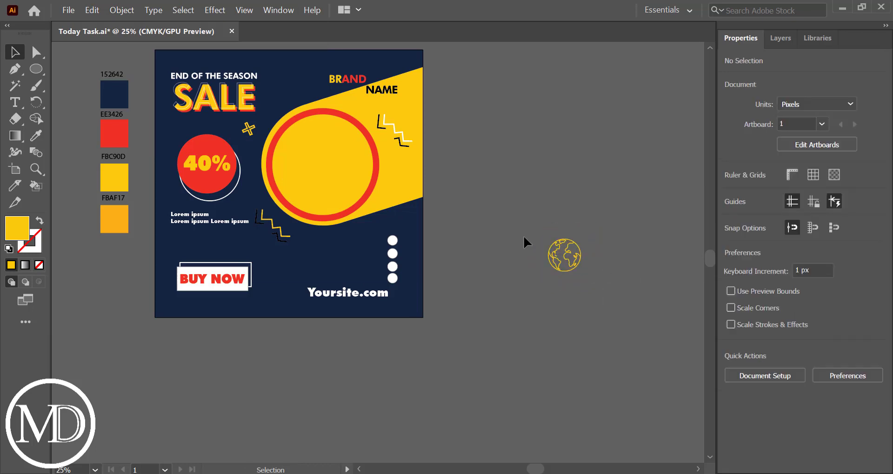
Move the small globe onto the banner just left of Yoursite.com
mouse_move(524, 238)
mouse_down()
mouse_move(614, 295)
mouse_move(579, 266)
mouse_move(288, 294)
mouse_move(296, 292)
mouse_up()
click(592, 297)
click(343, 346)
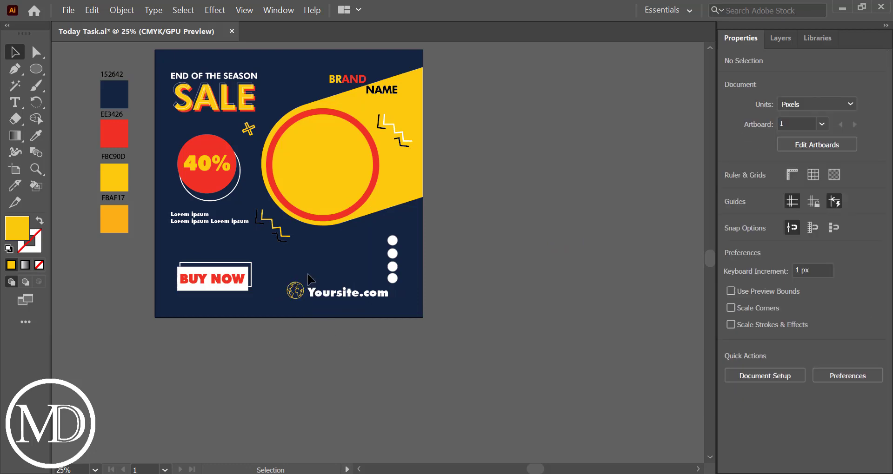
scroll(308, 279, up, 2)
scroll(308, 279, left, 2)
scroll(308, 279, left, 3)
scroll(308, 279, down, 2)
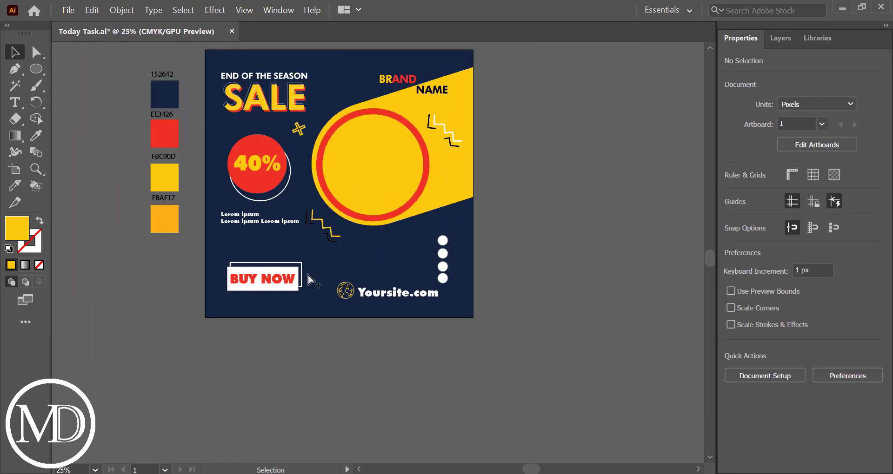
scroll(308, 279, up, 2)
Place the teacup photo beside the banner at about 596 × 895 px
key(shift+ctrl+p)
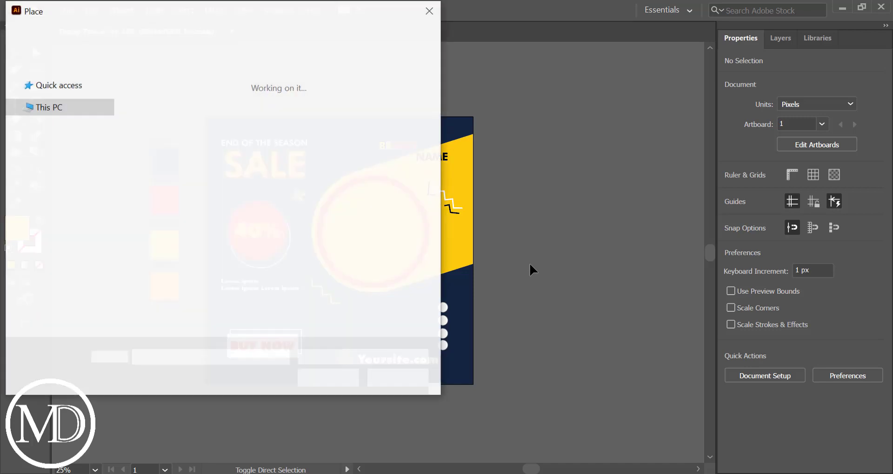
click(321, 122)
double_click(321, 122)
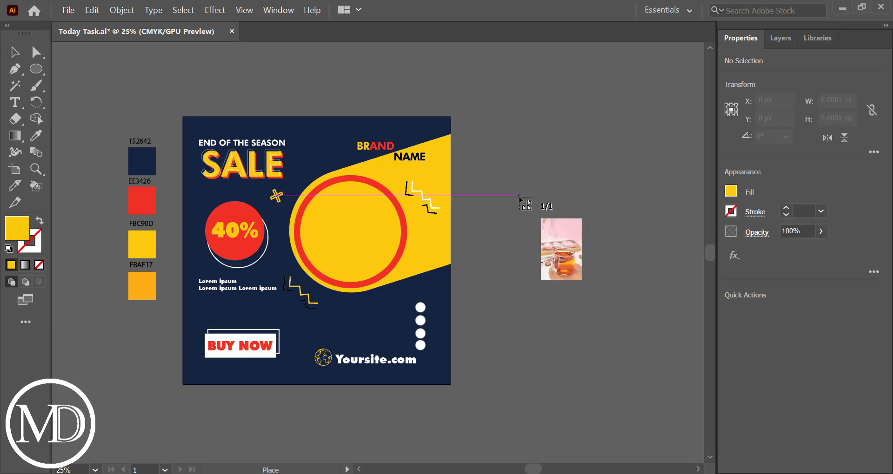
drag(480, 150, 647, 377)
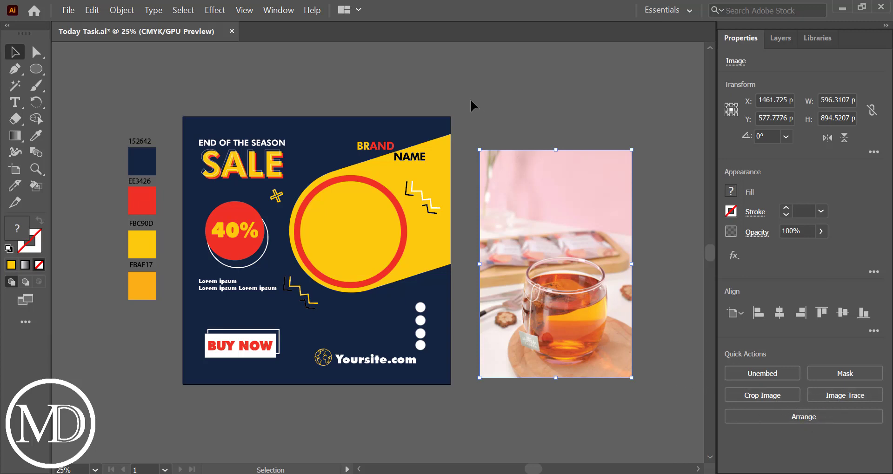
click(513, 121)
click(549, 299)
Draw a circle over the teacup photo and clip the photo to it
click(36, 69)
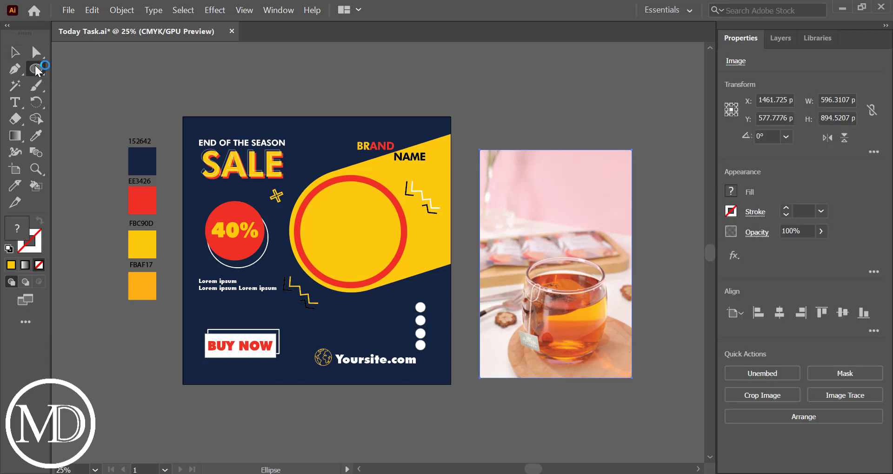
drag(484, 233, 631, 380)
key(ctrl+a)
right_click(564, 326)
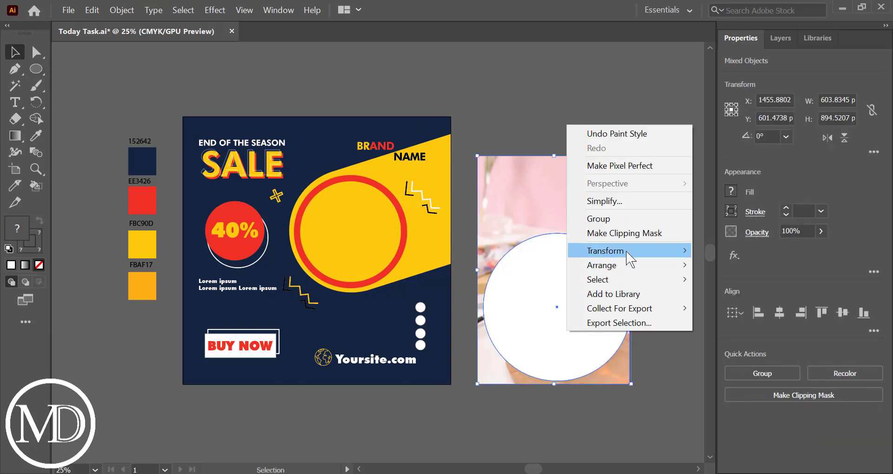
click(615, 233)
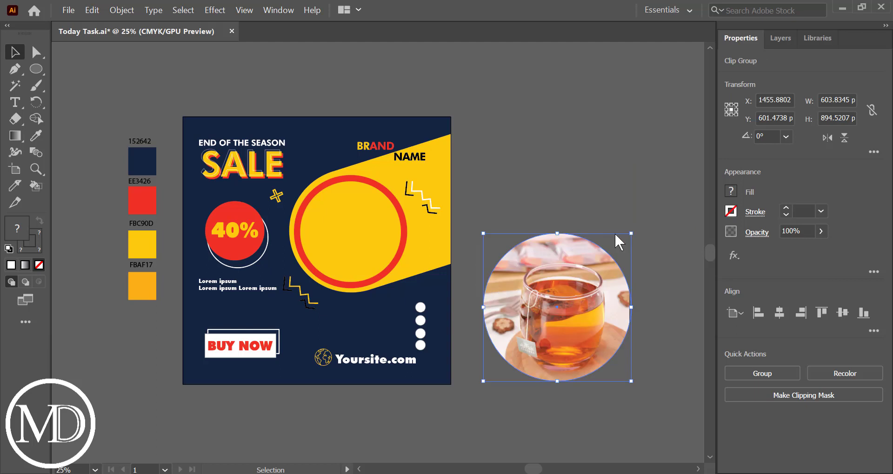
click(671, 294)
Shrink the round tea photo to about 372 px and move it into the yellow ring
click(574, 311)
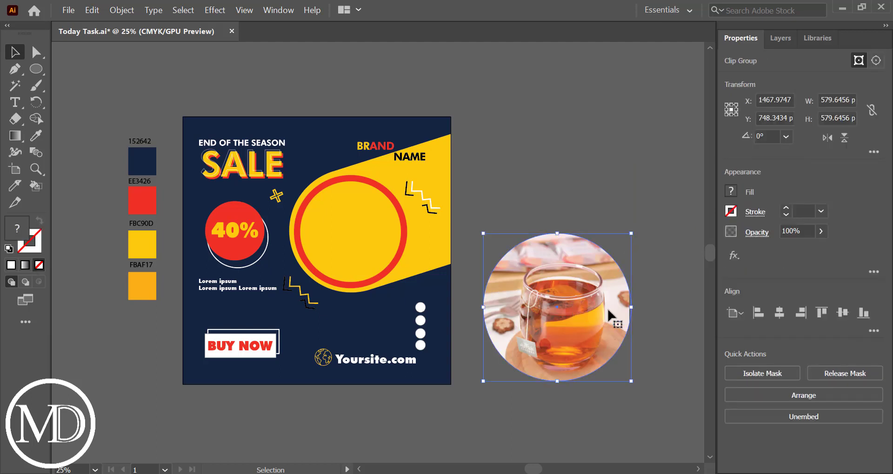
drag(632, 307, 604, 308)
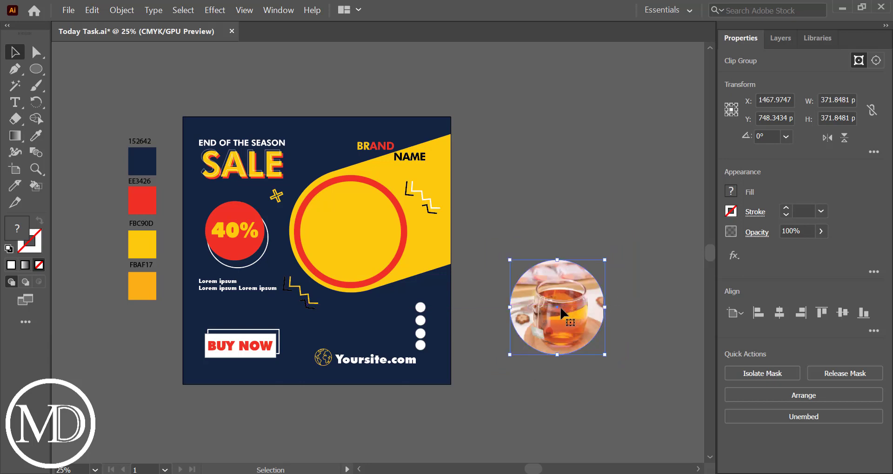
mouse_move(561, 314)
mouse_down()
mouse_move(352, 238)
mouse_move(356, 229)
mouse_up()
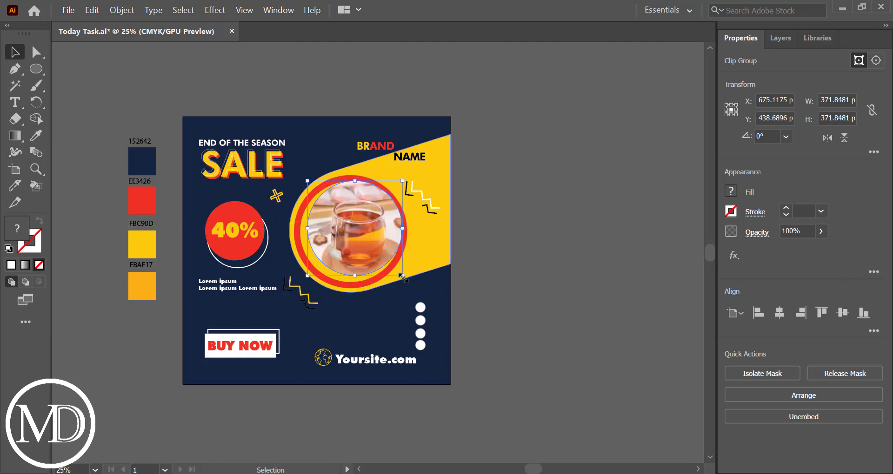
Rescale and reposition the round tea photo to cover the red ring
drag(403, 278, 406, 282)
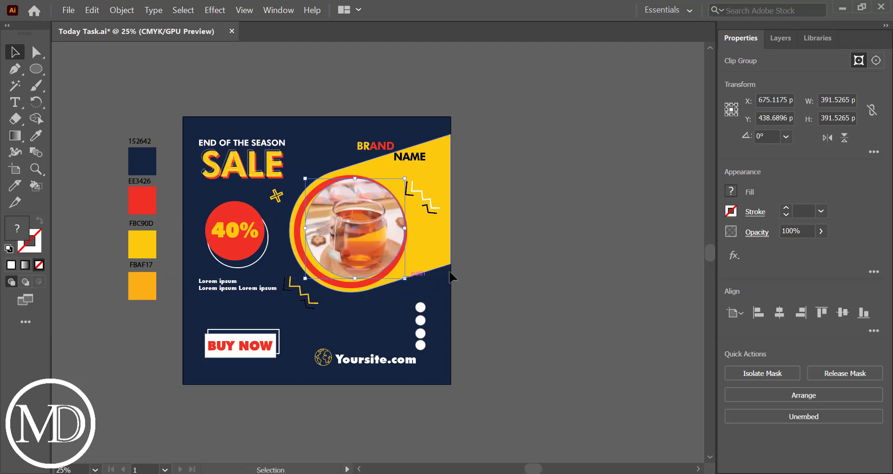
click(523, 263)
click(368, 239)
drag(405, 278, 405, 278)
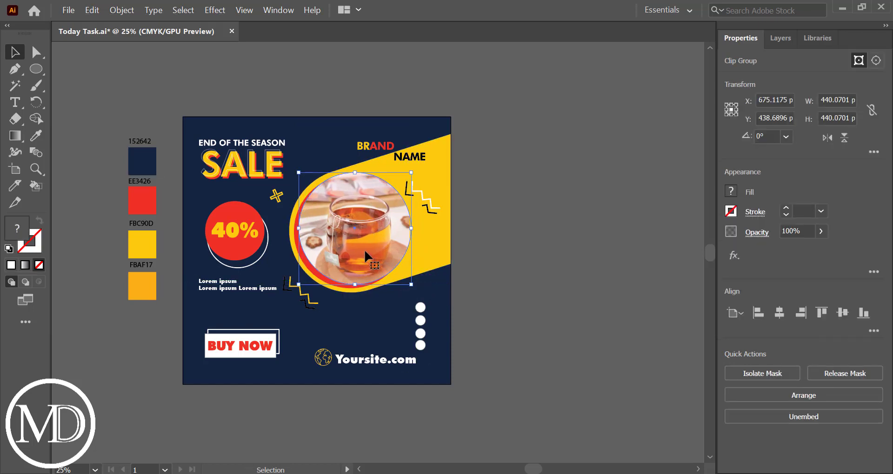
drag(366, 256, 361, 240)
click(558, 286)
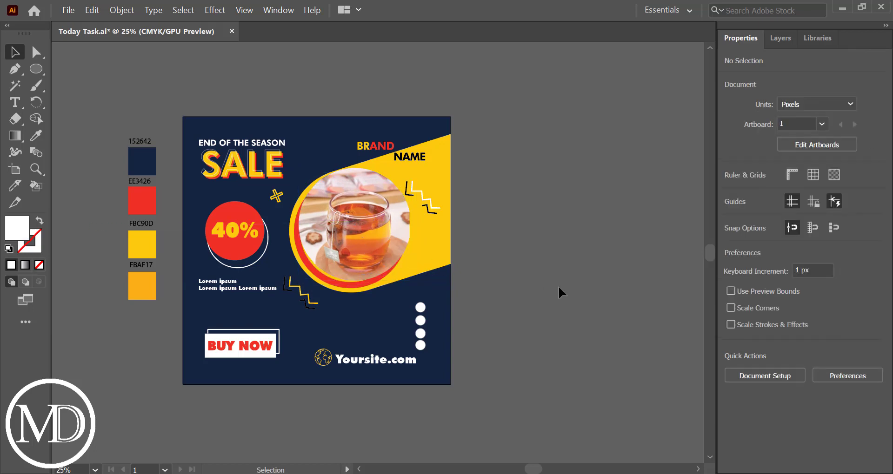
click(359, 228)
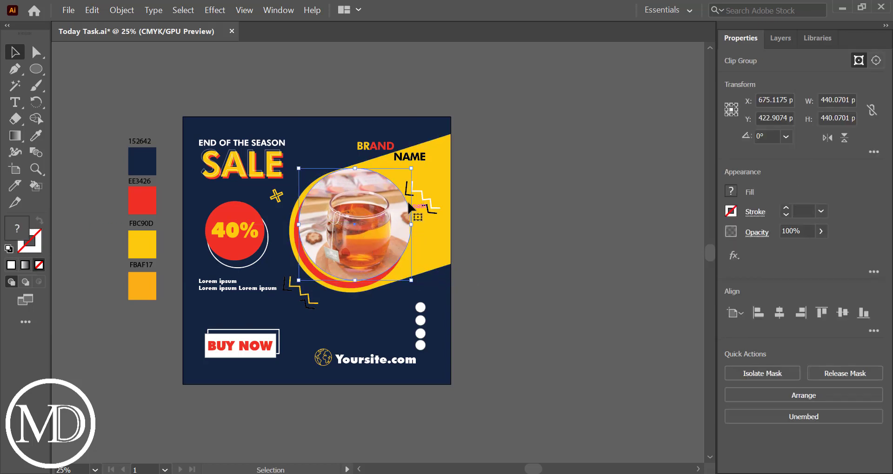
drag(411, 168, 398, 181)
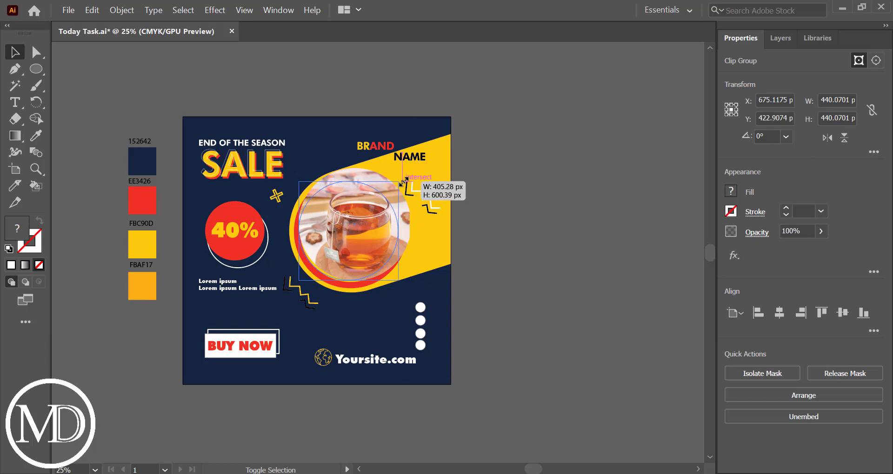
mouse_move(352, 231)
mouse_down()
mouse_move(396, 234)
mouse_move(359, 234)
mouse_move(349, 245)
mouse_up()
Fine-tune the photo to about 375 px and nudge it until centred in the ring
key(ctrl+shift+a)
click(356, 238)
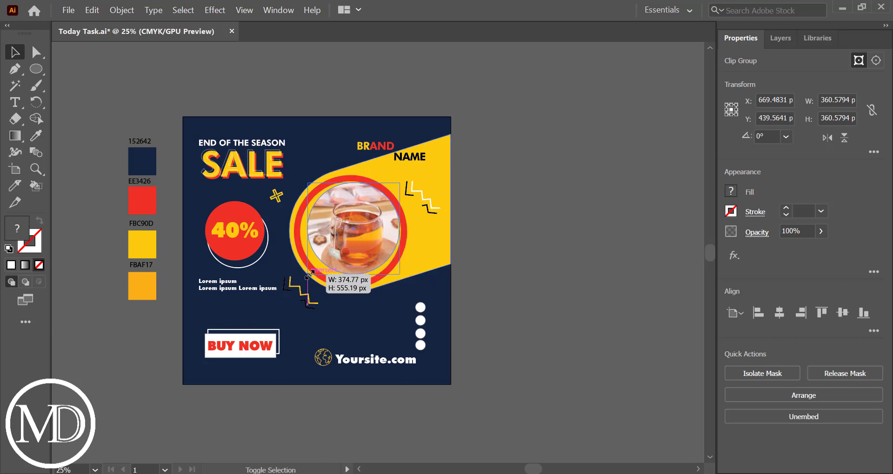
drag(308, 275, 304, 278)
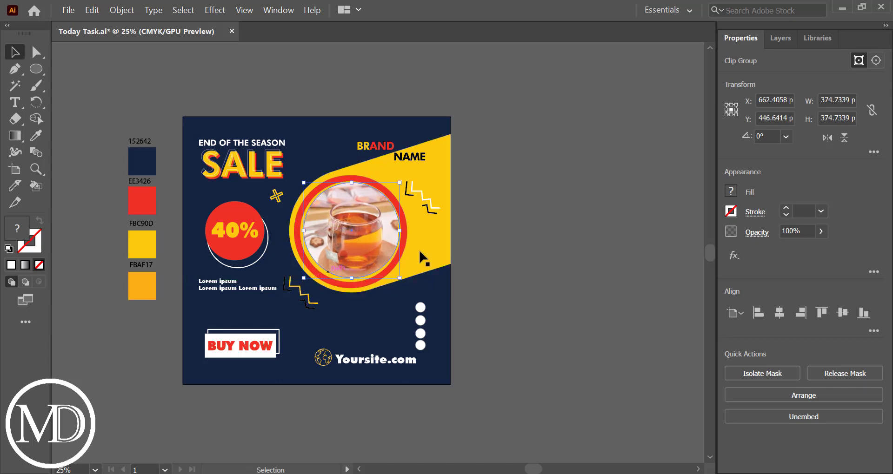
click(484, 253)
click(364, 238)
key(Right)
key(Right)
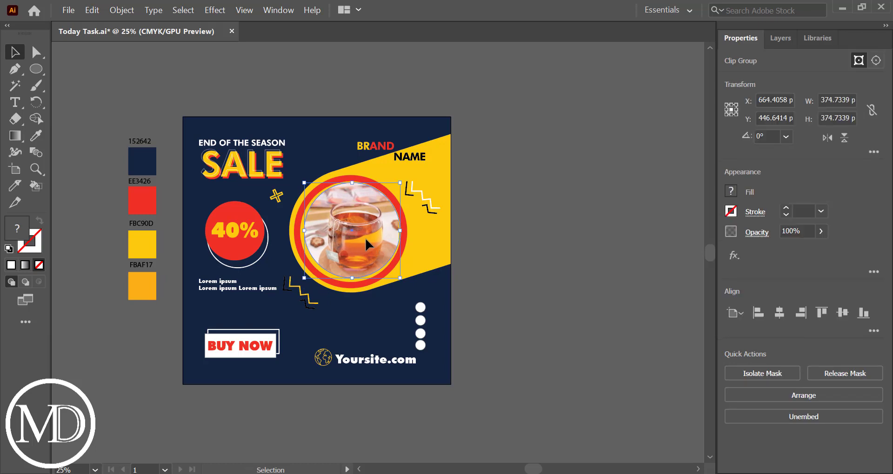
key(Up)
key(Up)
key(Right)
key(Right)
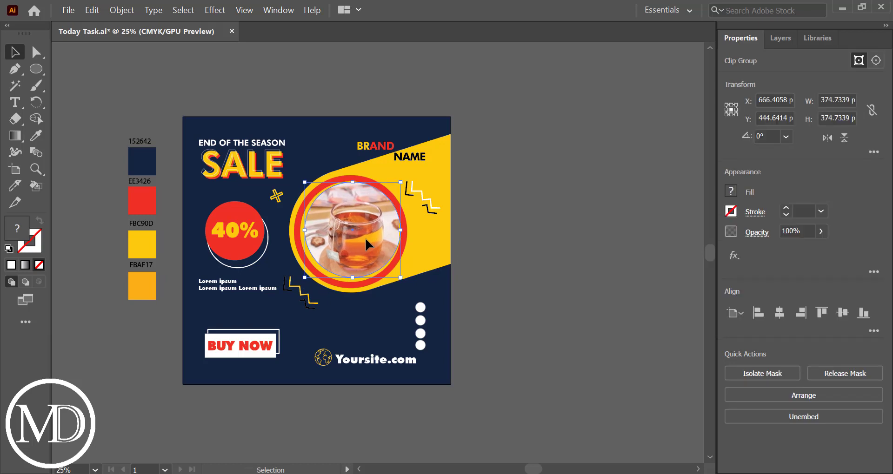
click(509, 256)
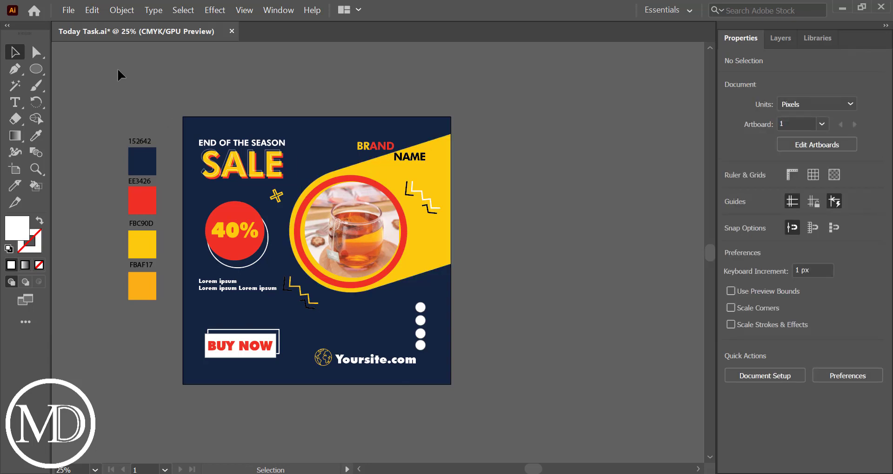
Delete the four colour reference swatches beside the banner, then group all banner artwork and deselect
click(155, 340)
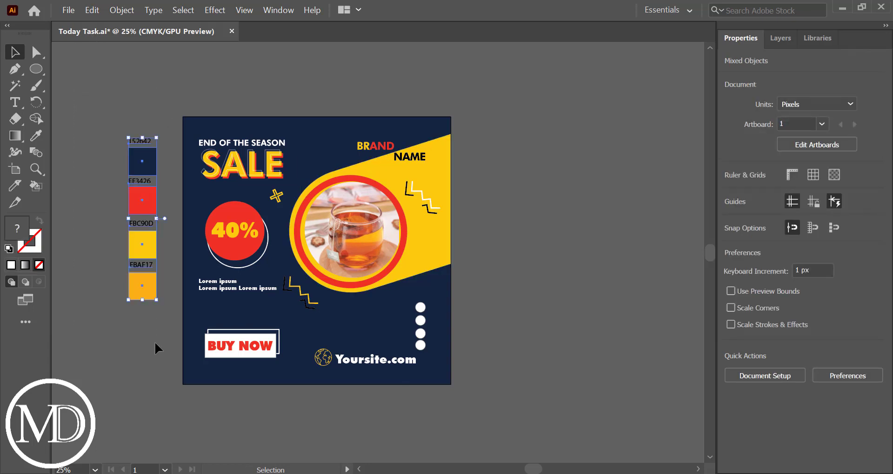
key(Delete)
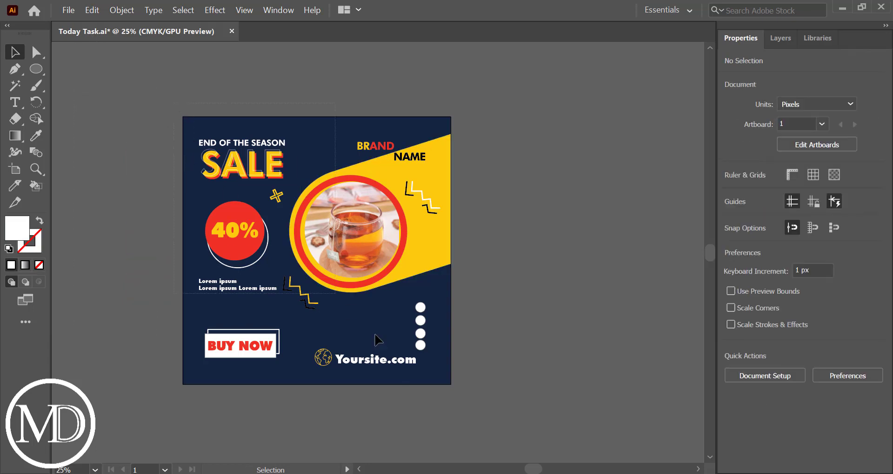
key(ctrl+a)
key(ctrl+g)
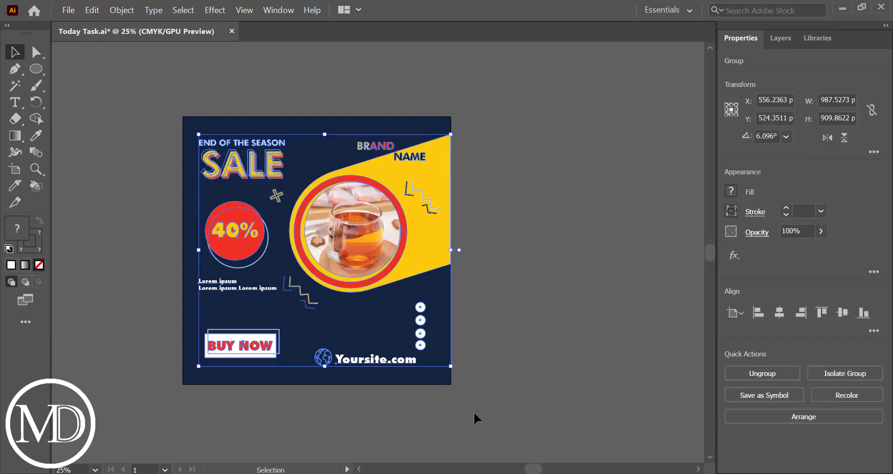
click(179, 365)
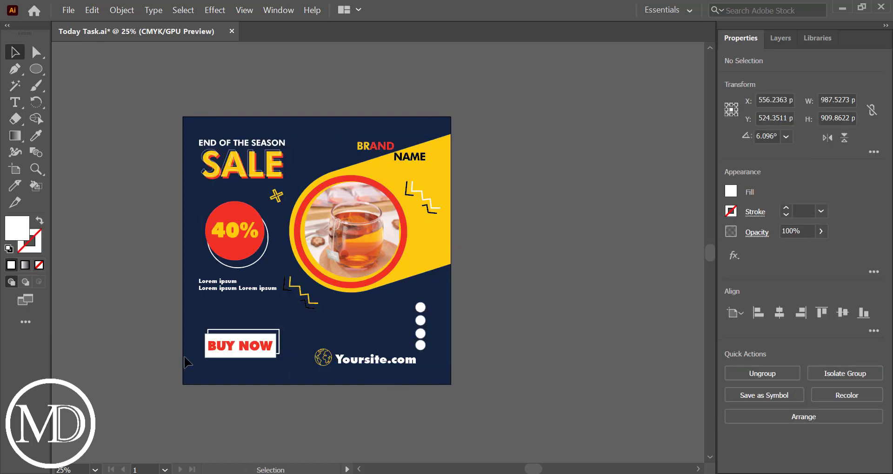
click(69, 9)
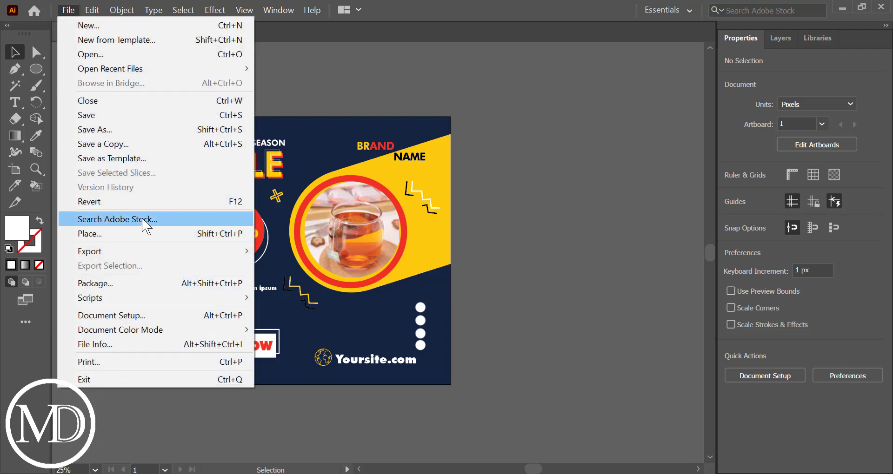
Export the artboard as a High 300 ppi PNG into the Desktop Work folder
mouse_move(90, 251)
click(280, 262)
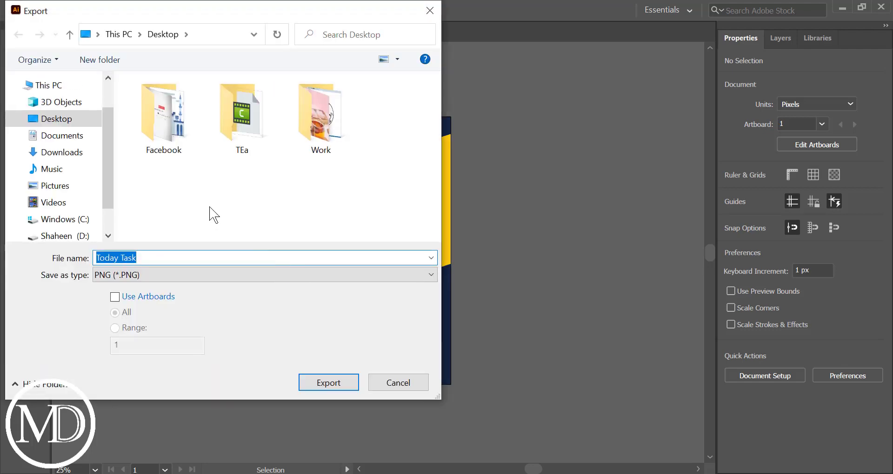
click(65, 126)
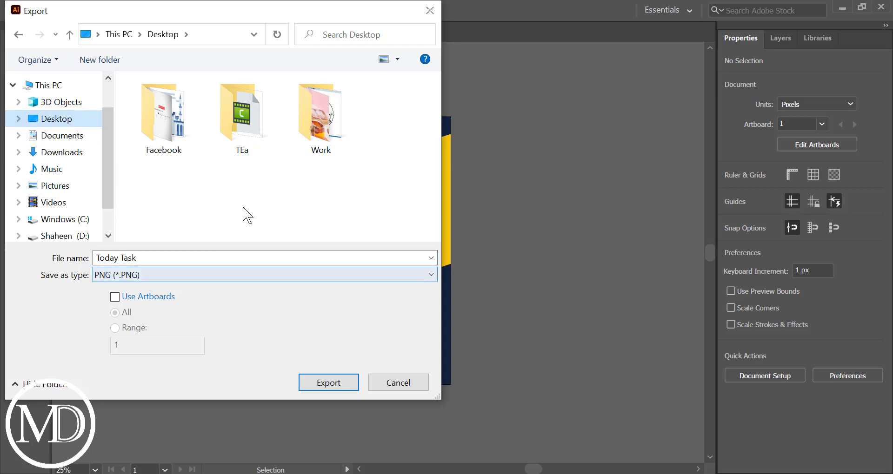
double_click(310, 147)
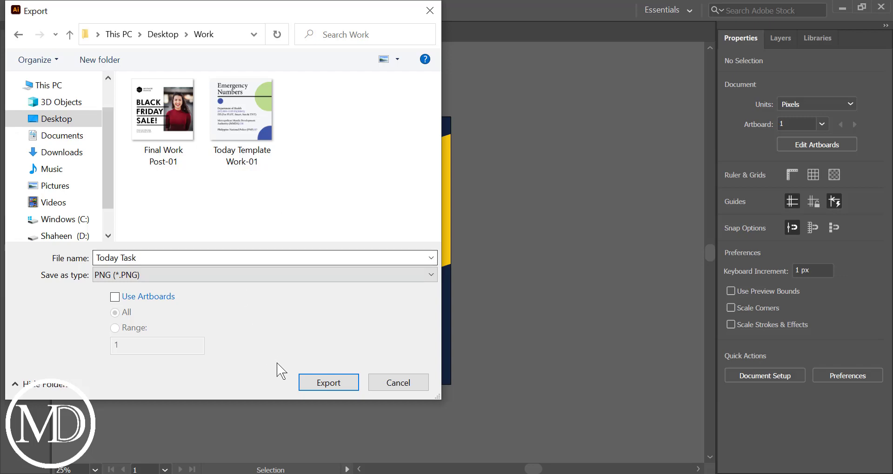
click(157, 297)
click(318, 382)
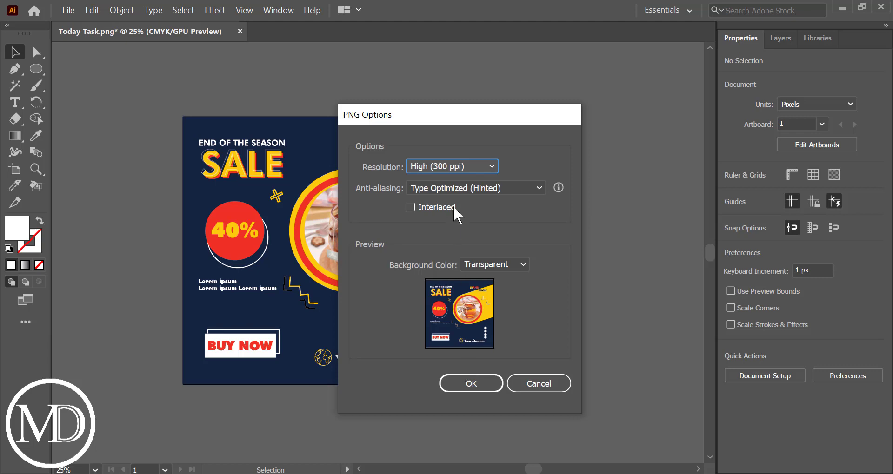
click(466, 383)
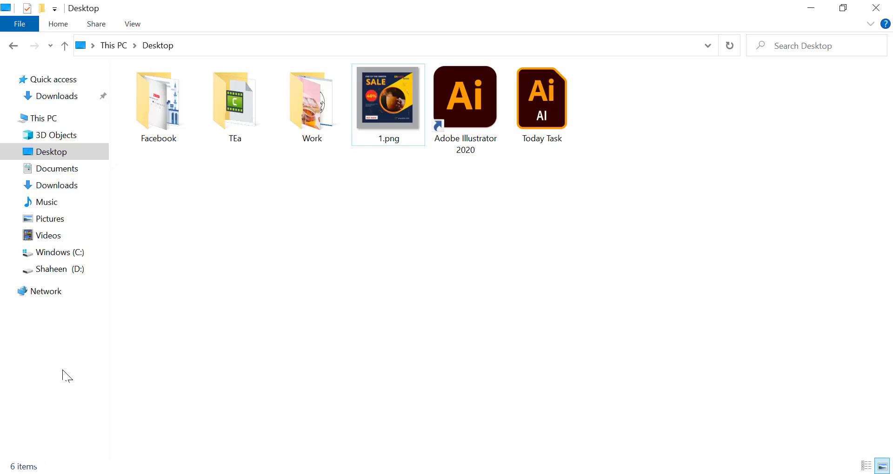
Open the exported Today Task-01.png from the Work folder to check it, then close the preview
double_click(313, 108)
click(389, 97)
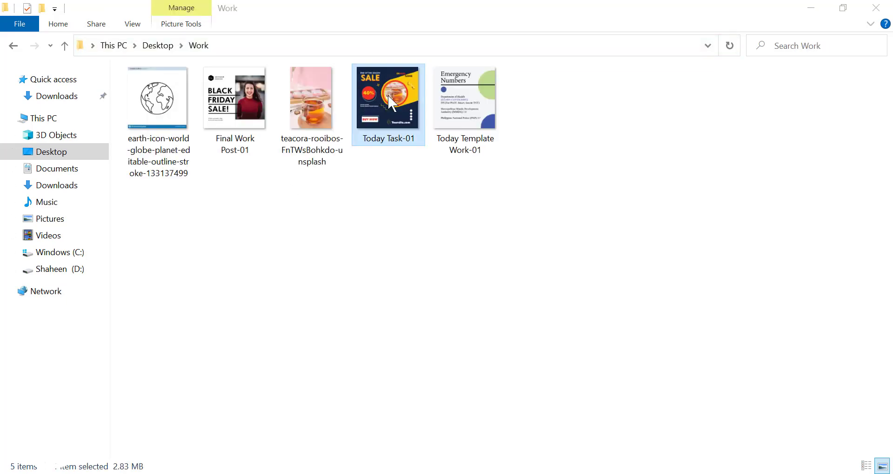
double_click(388, 97)
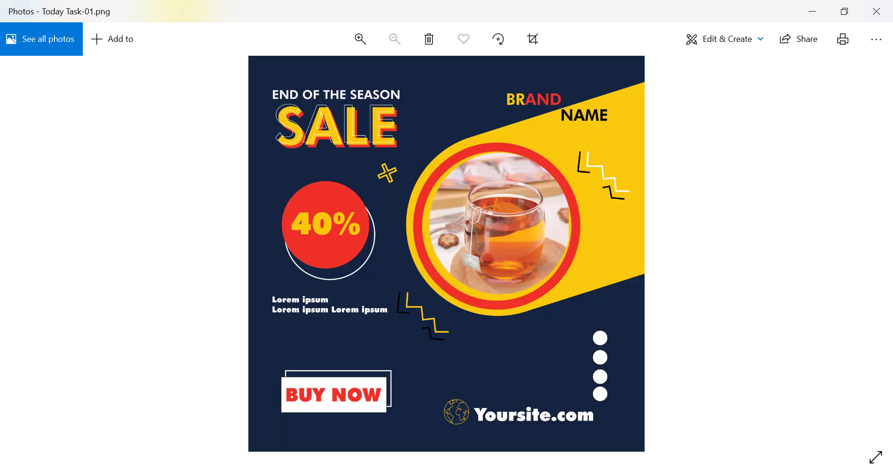
click(876, 11)
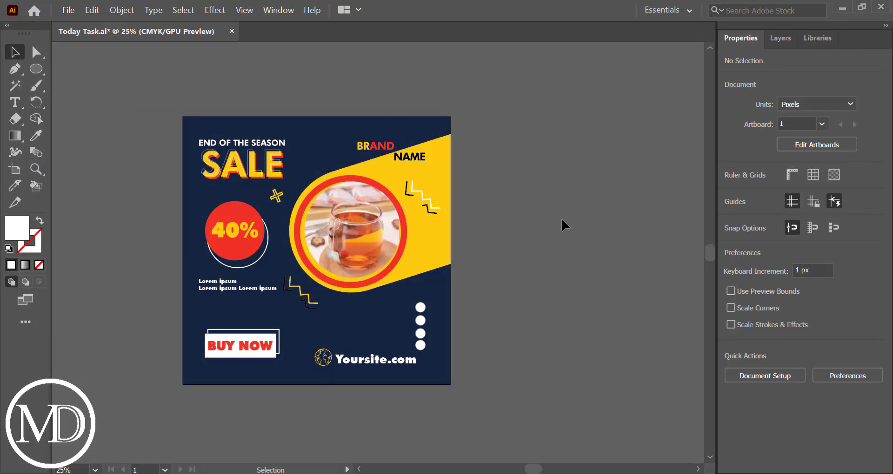